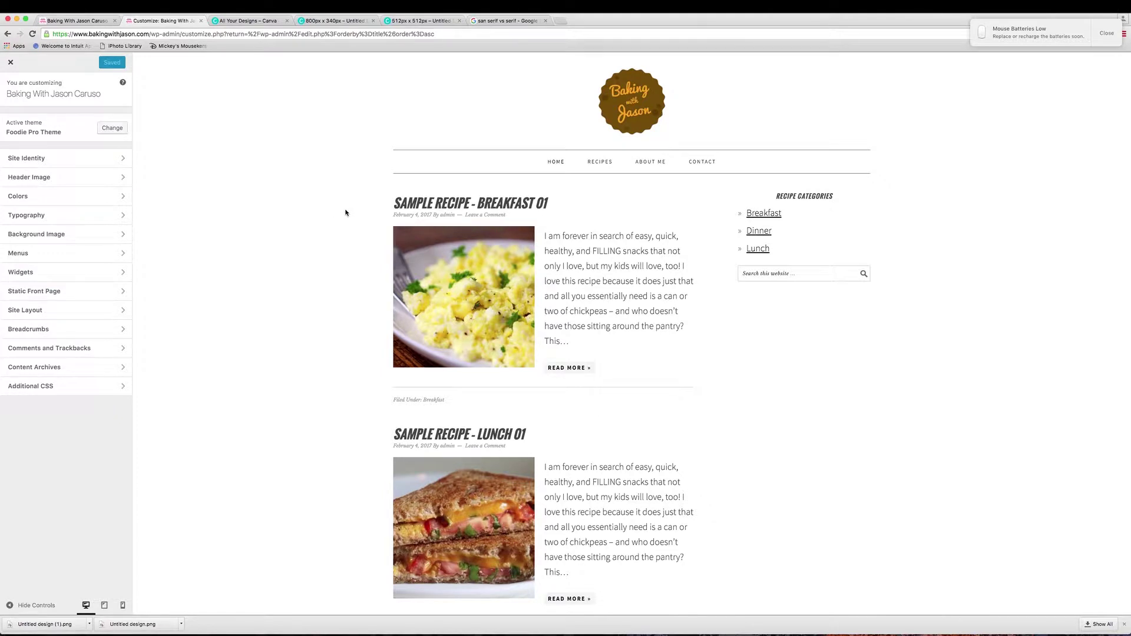
Open the Minimalist Baker home page, minimalistbaker.com, in the browser tab showing the serif font image search
click(506, 21)
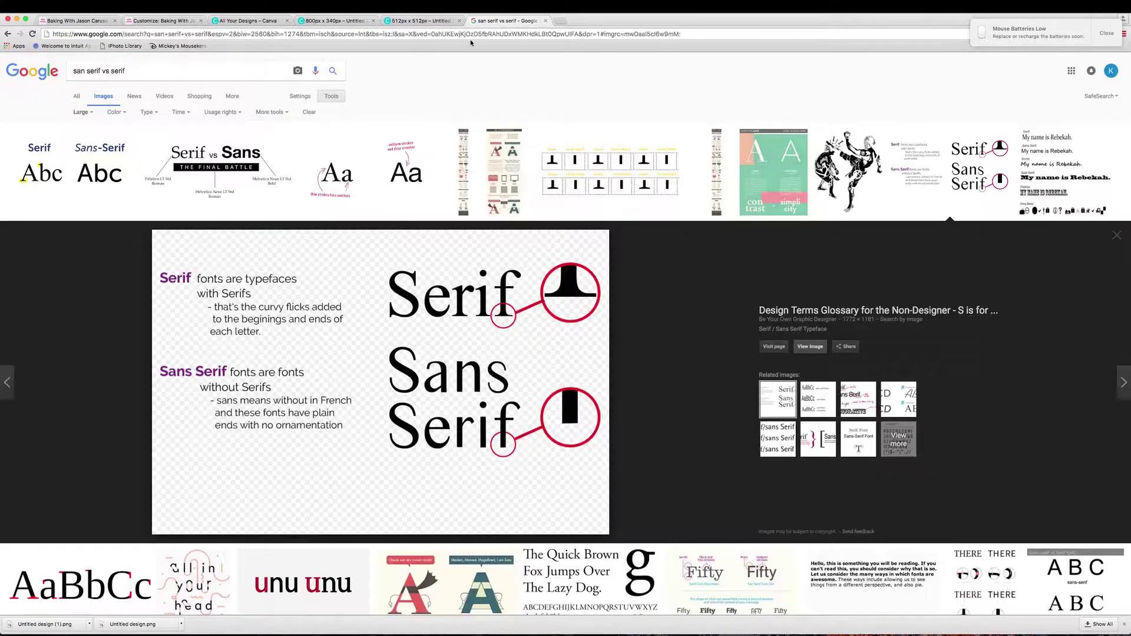
click(470, 34)
text(min)
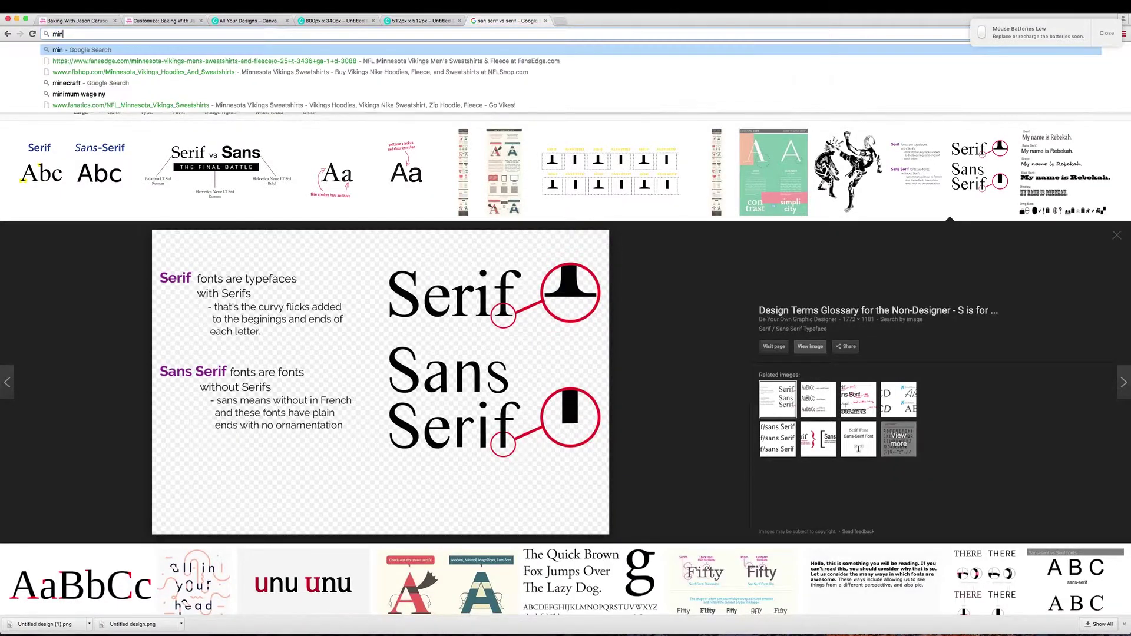
text(imall)
key(Down)
key(Down)
key(Return)
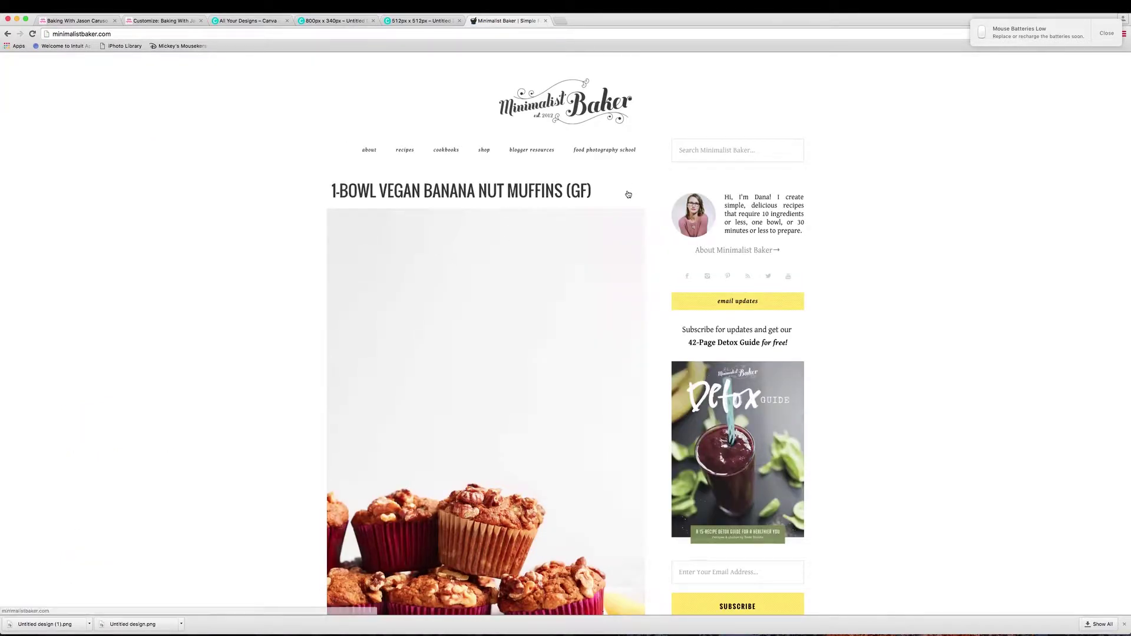
click(596, 125)
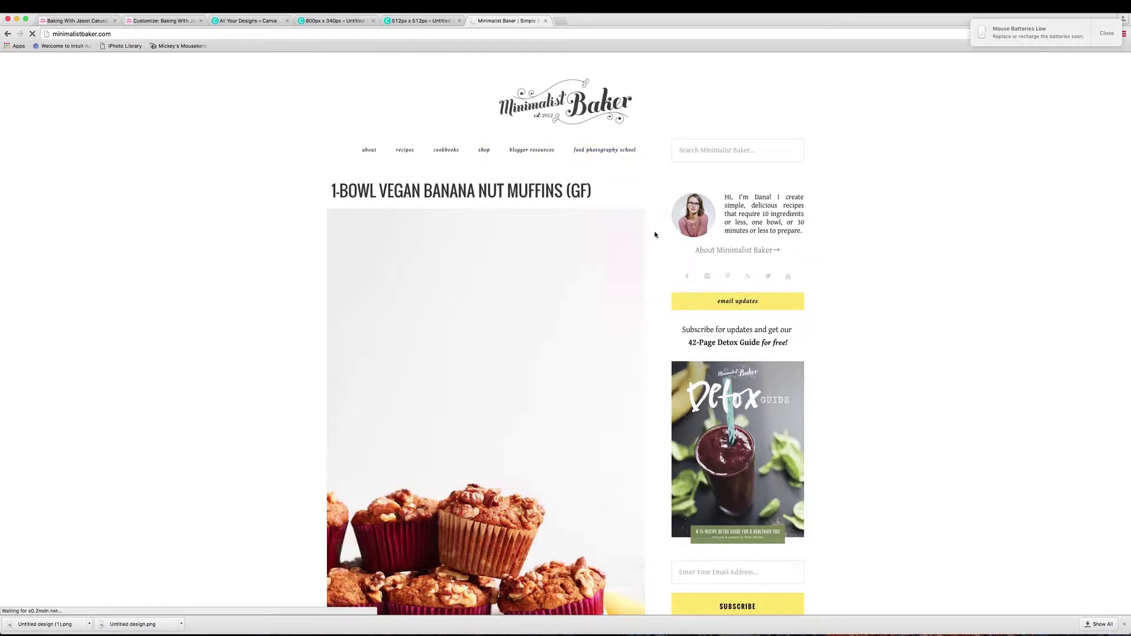
Examine how the Minimalist Baker home page arranges its lead recipe post and the smaller posts with image thumbnails and excerpts
scroll(551, 206, down, 2)
scroll(551, 206, down, 5)
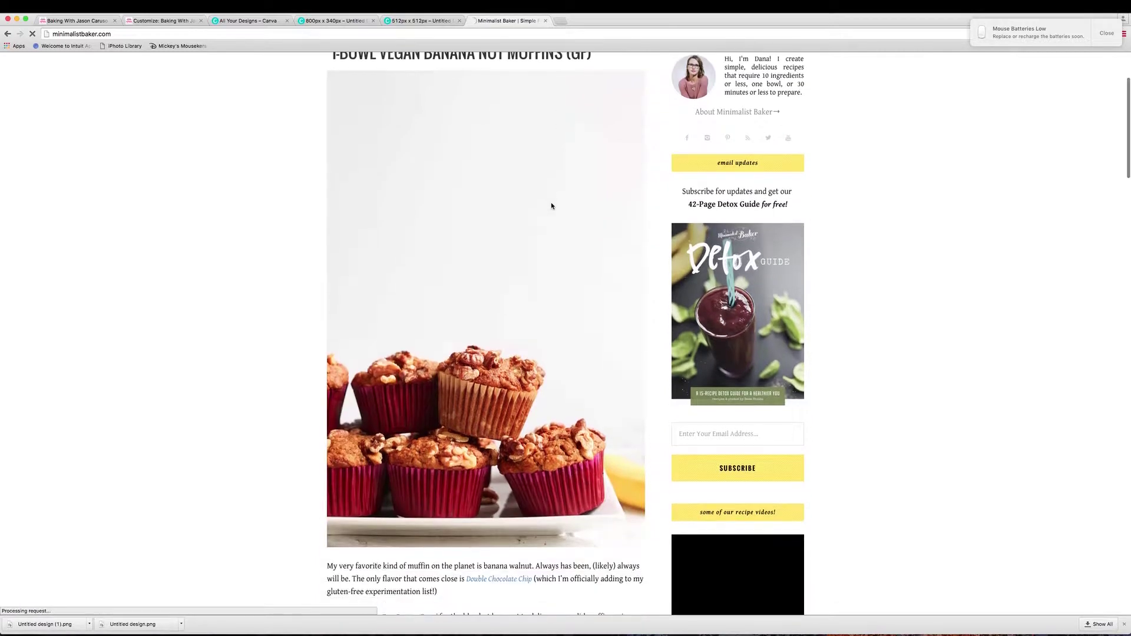
scroll(551, 205, down, 4)
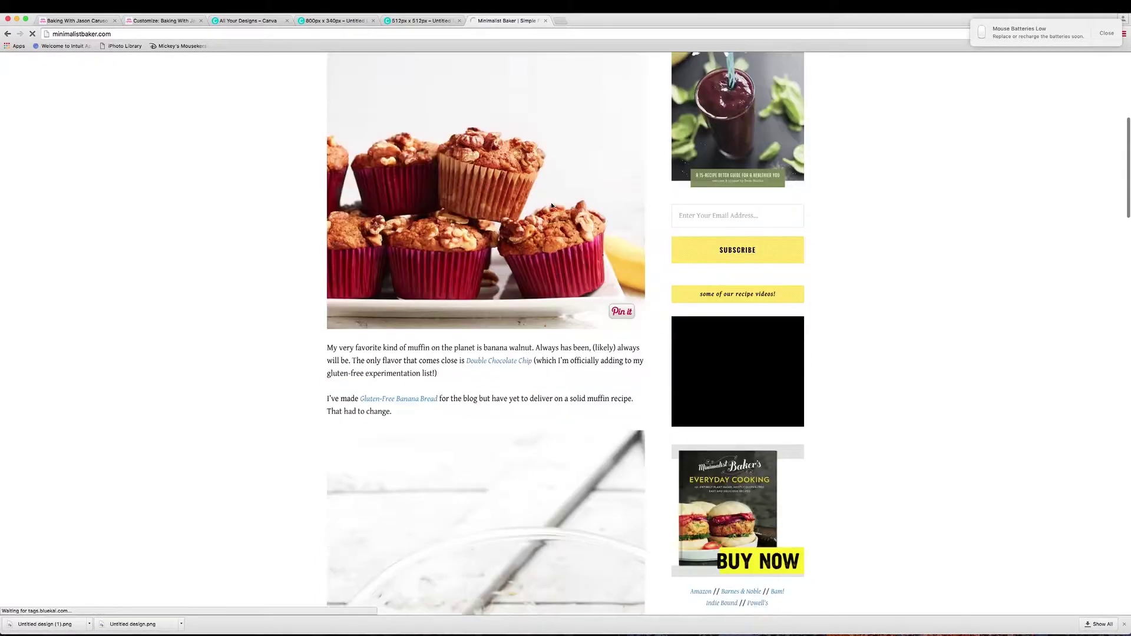
scroll(560, 245, up, 6)
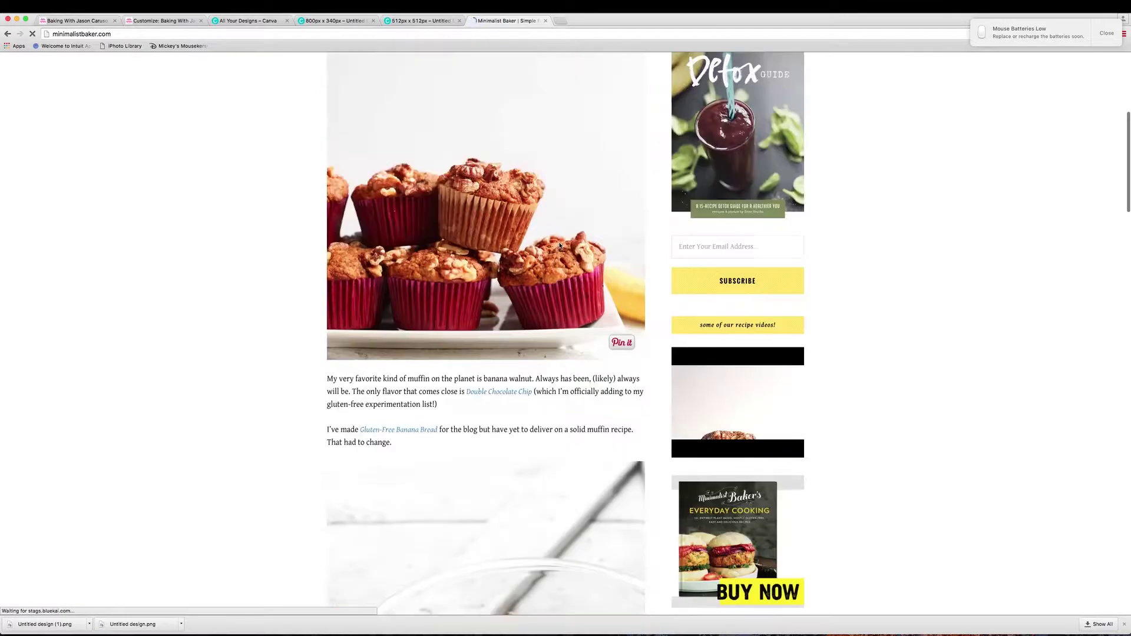
scroll(560, 246, up, 2)
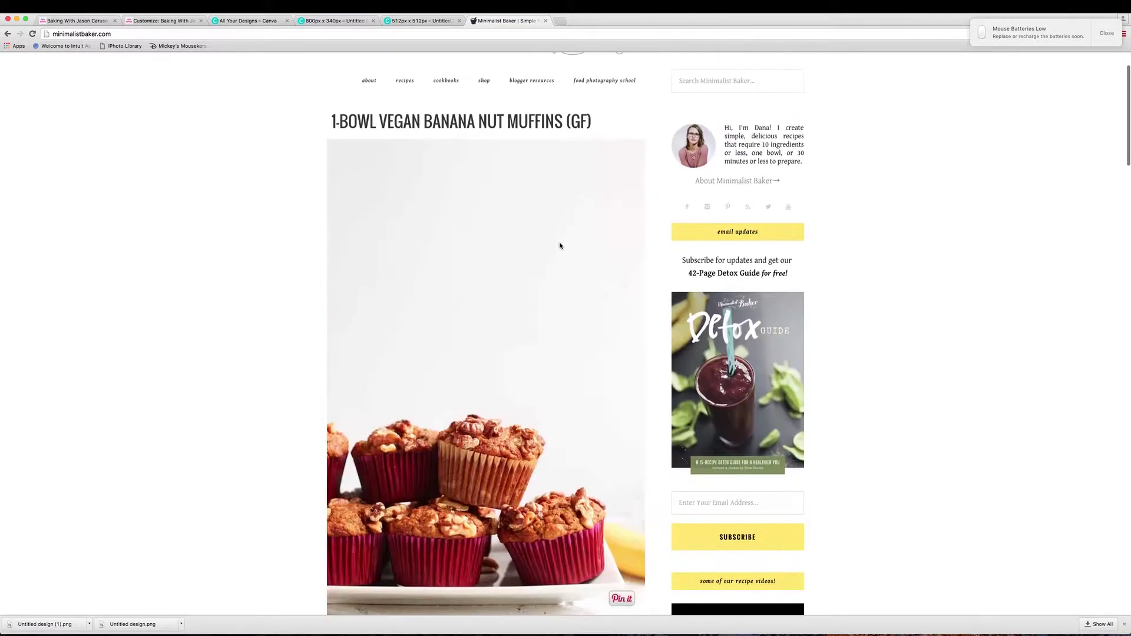
scroll(565, 219, down, 12)
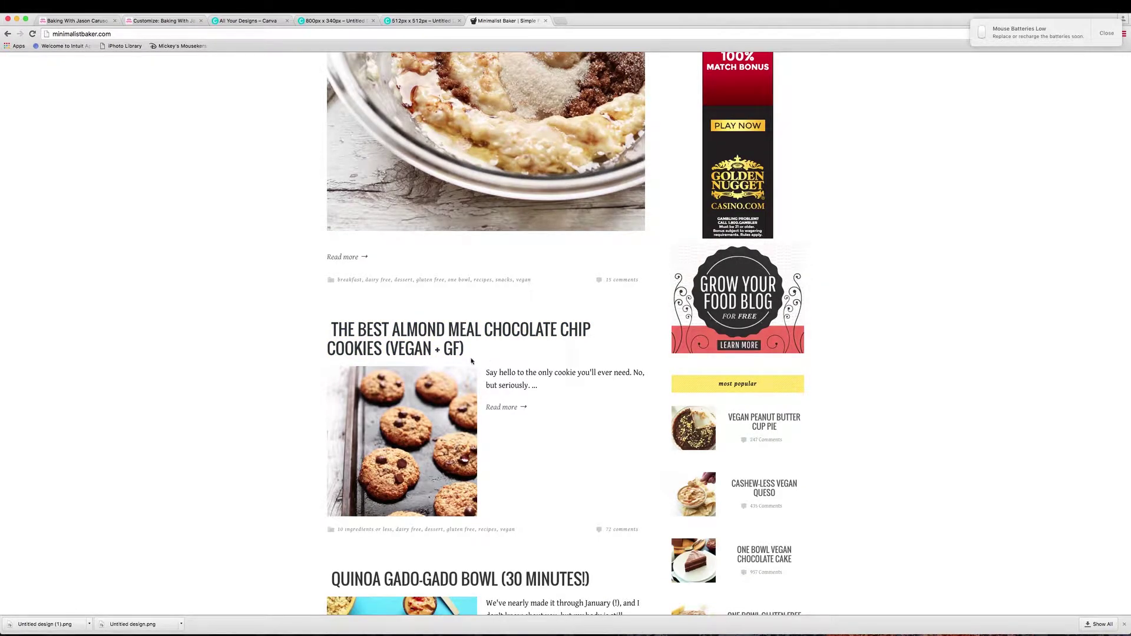
scroll(550, 416, down, 5)
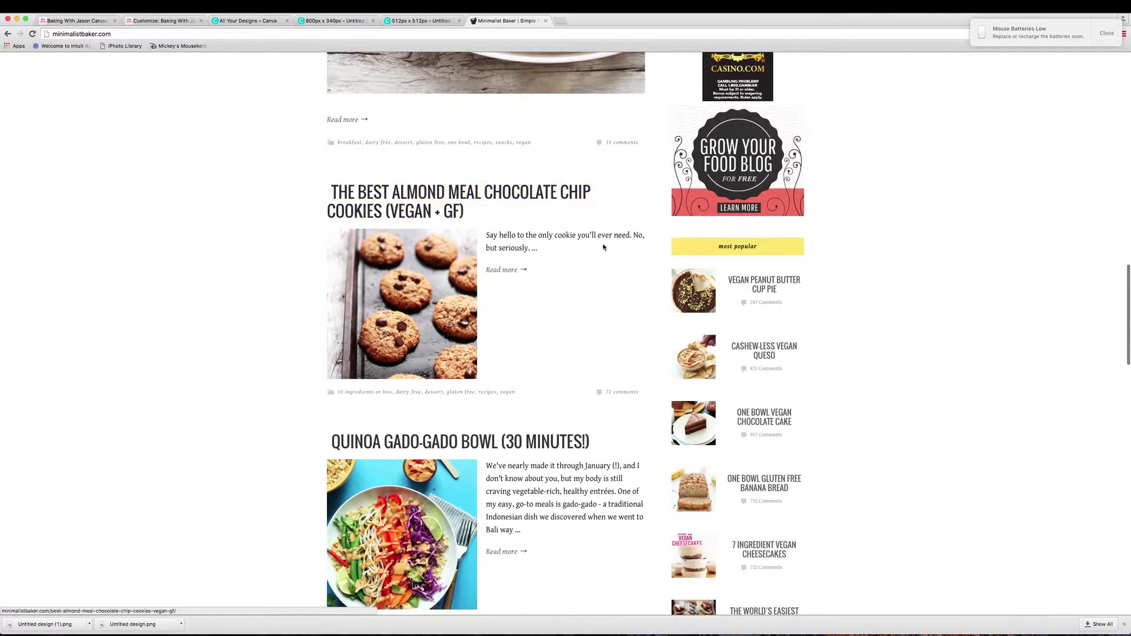
scroll(600, 252, up, 10)
scroll(601, 252, up, 12)
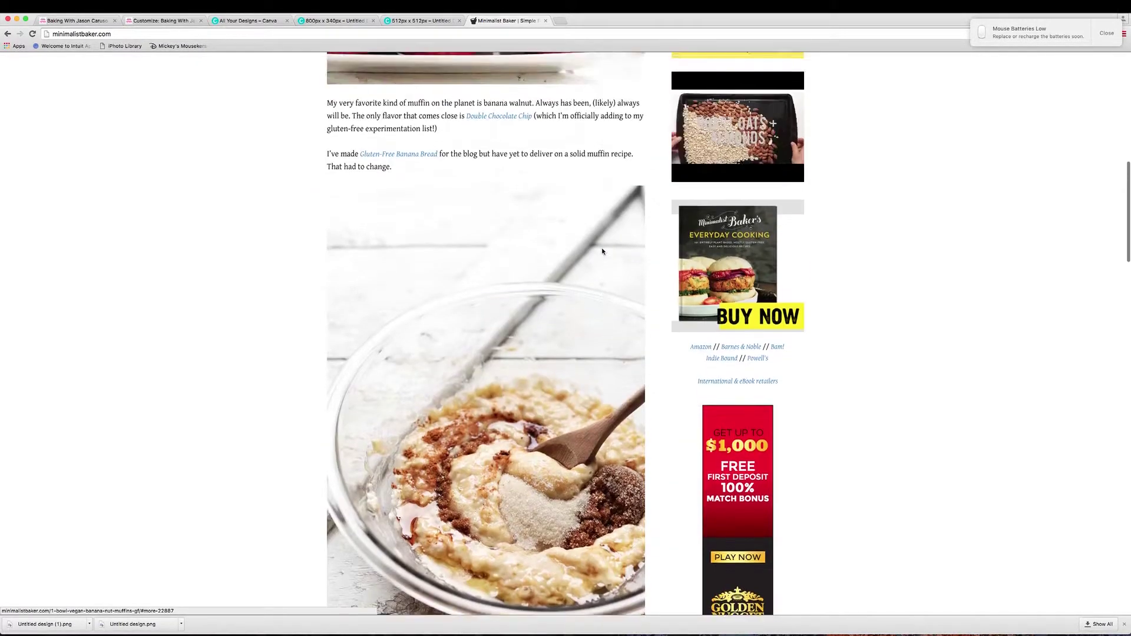
scroll(602, 249, up, 10)
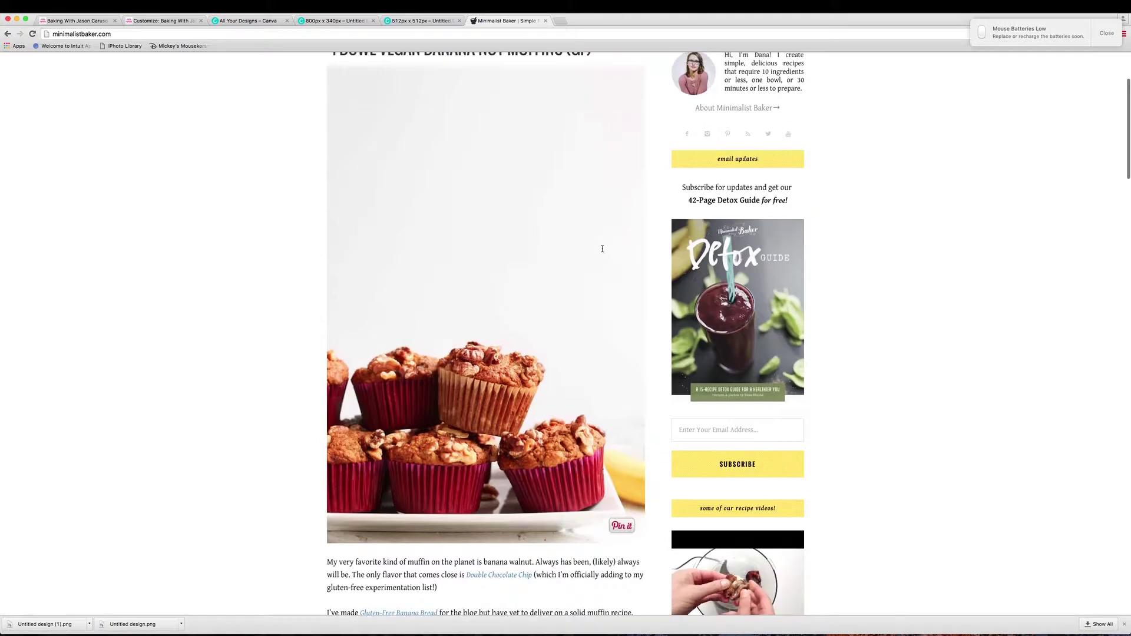
scroll(602, 248, down, 9)
scroll(602, 248, down, 18)
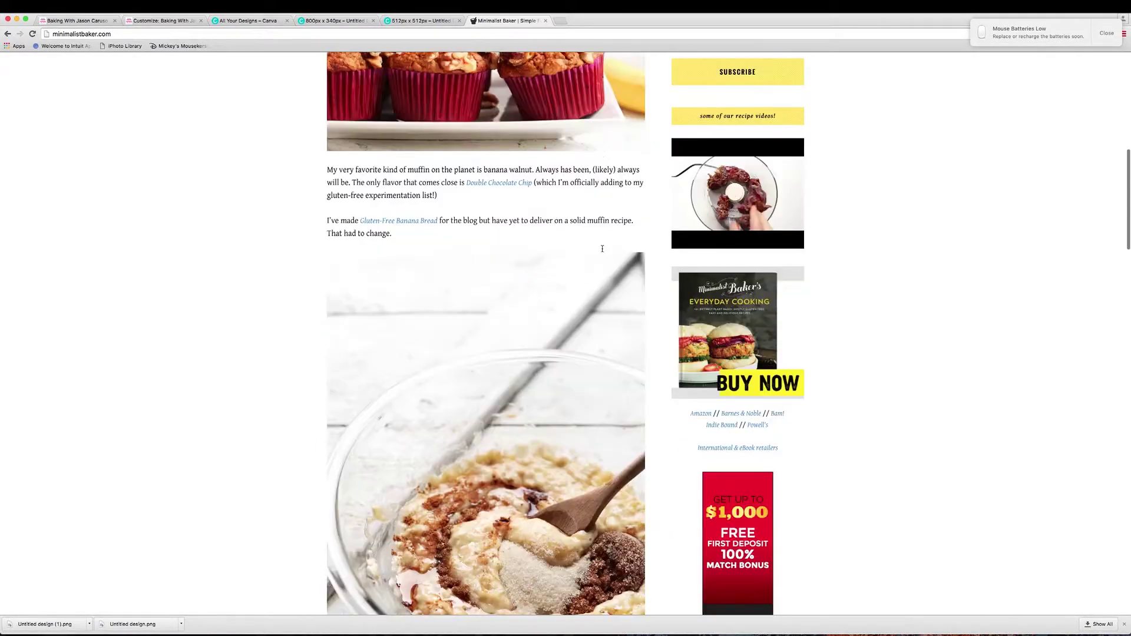
scroll(528, 227, down, 8)
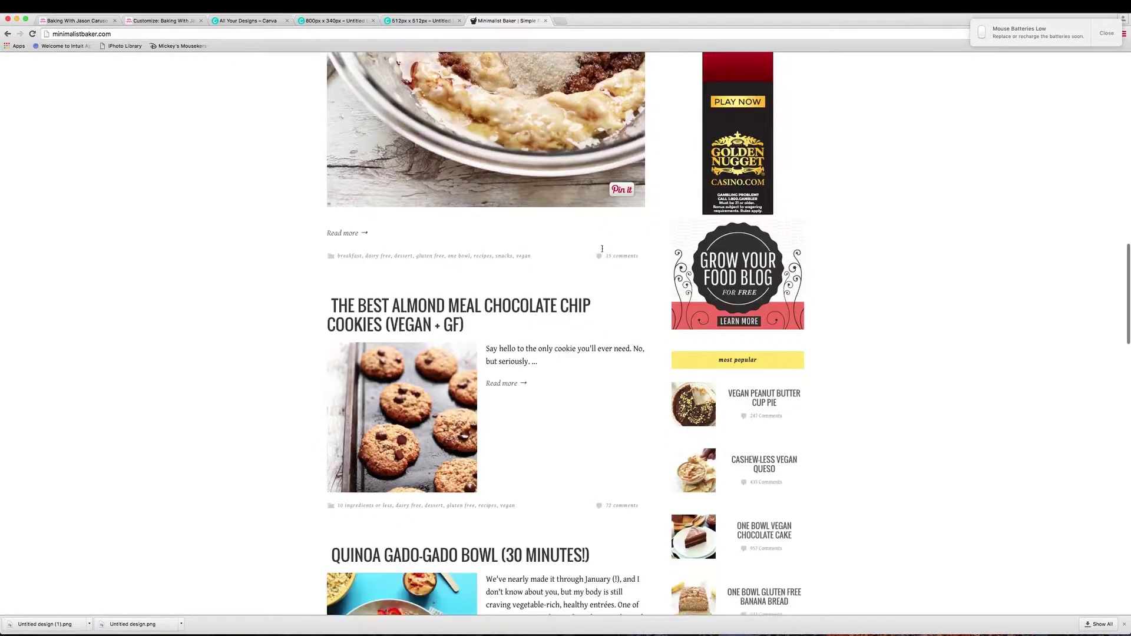
scroll(560, 337, down, 4)
scroll(559, 338, down, 9)
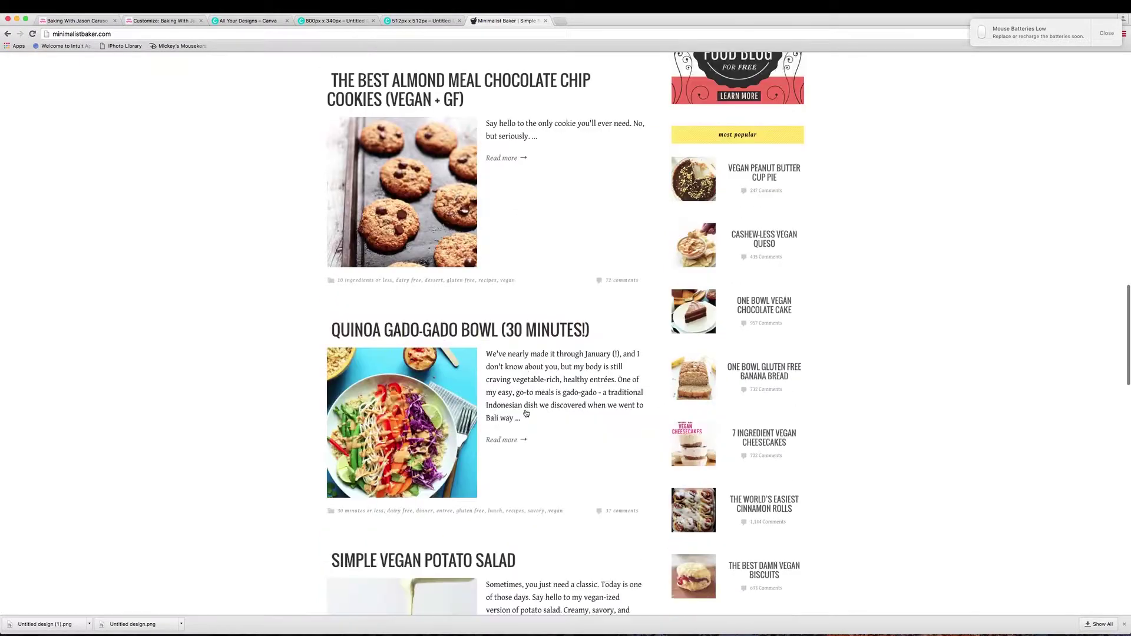
scroll(532, 392, down, 6)
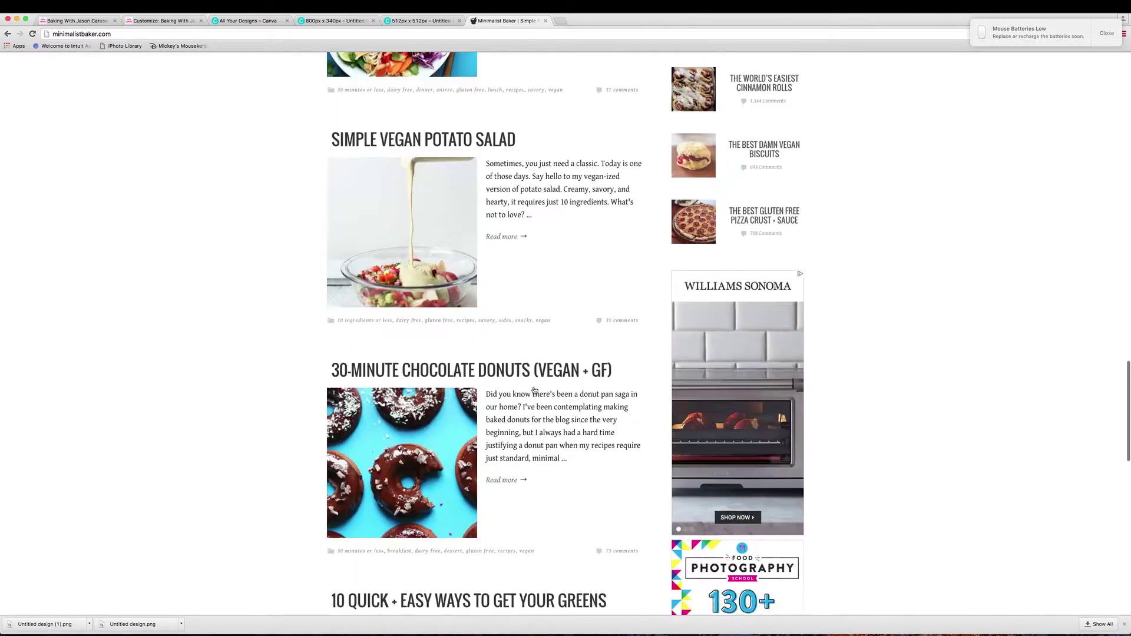
scroll(593, 420, down, 3)
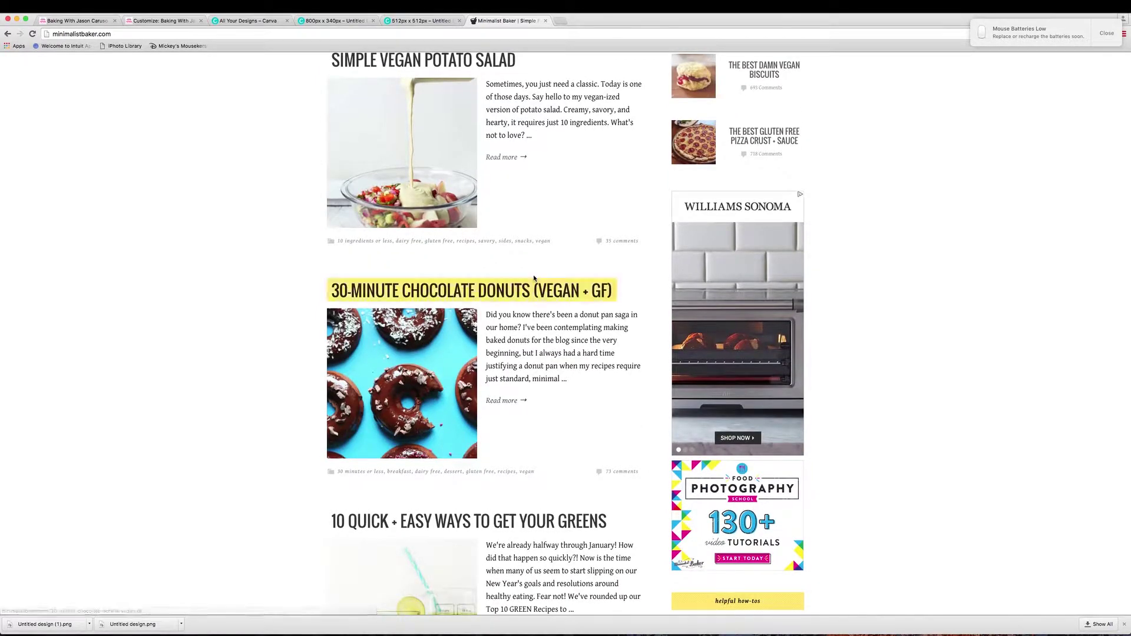
scroll(534, 271, up, 4)
scroll(536, 272, up, 2)
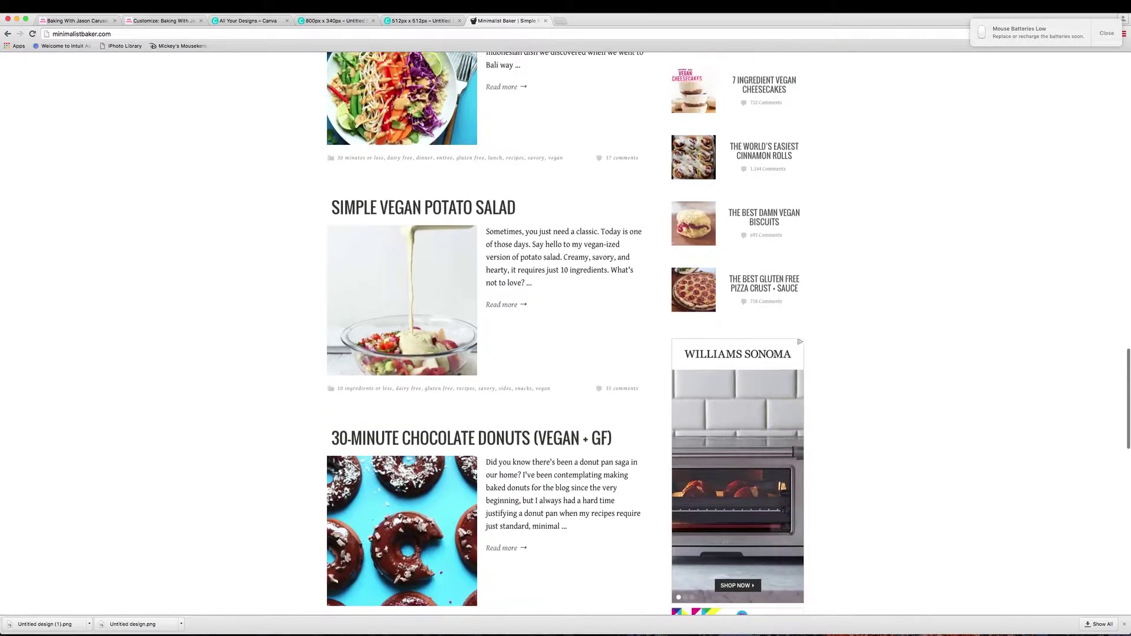
Return to the Baking With Jason site customizer and add a Foodie Pro - Featured Posts widget to the Home Top area
click(145, 22)
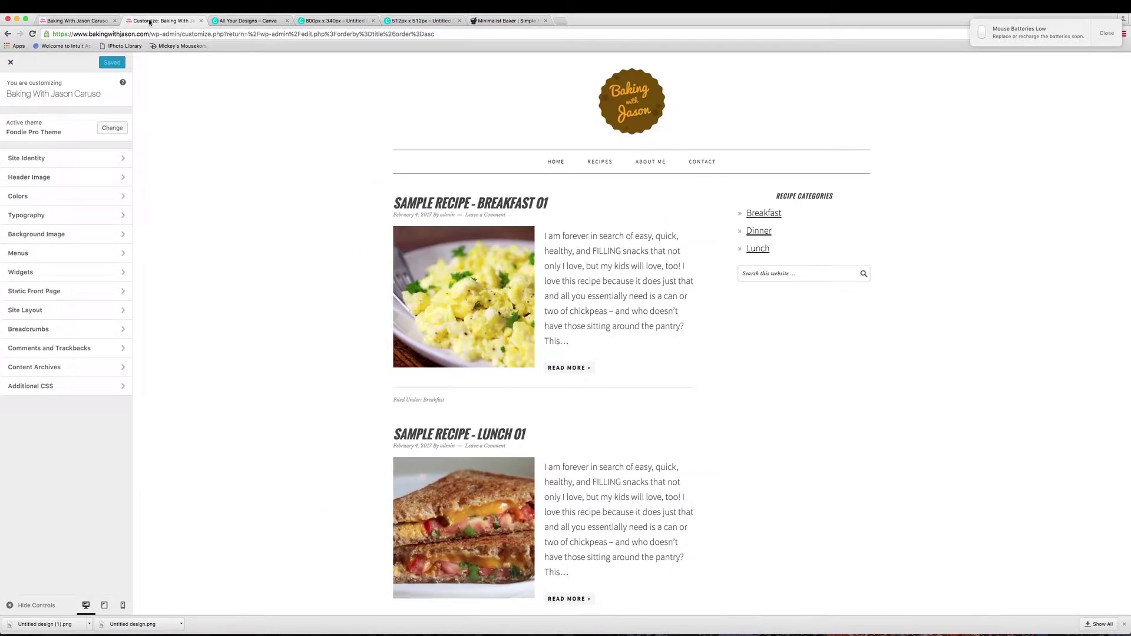
click(47, 273)
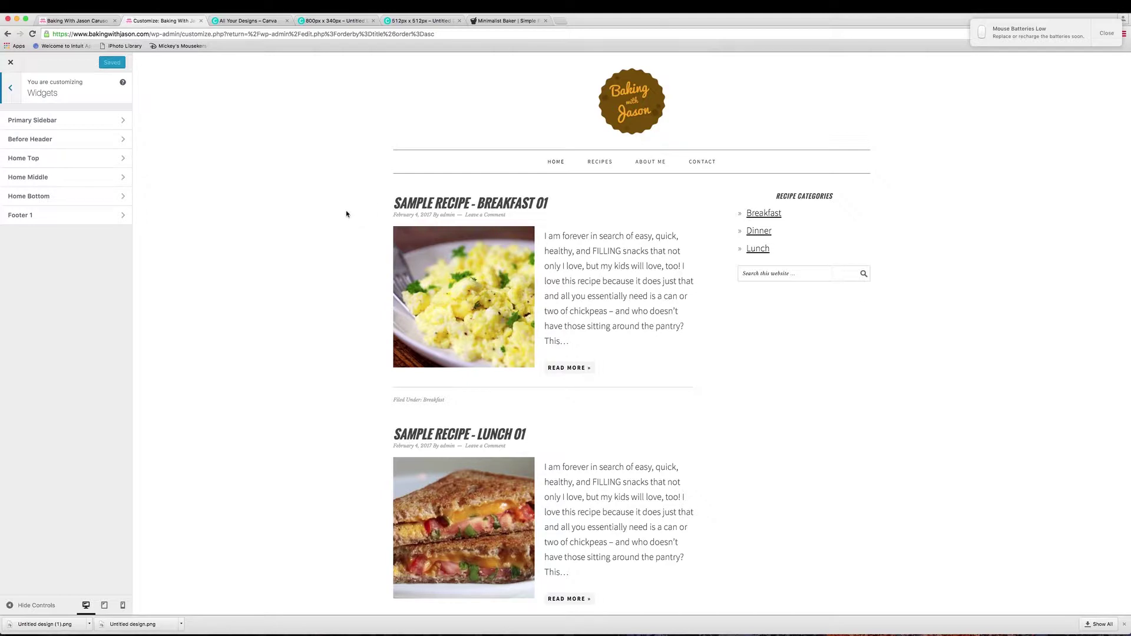
click(64, 160)
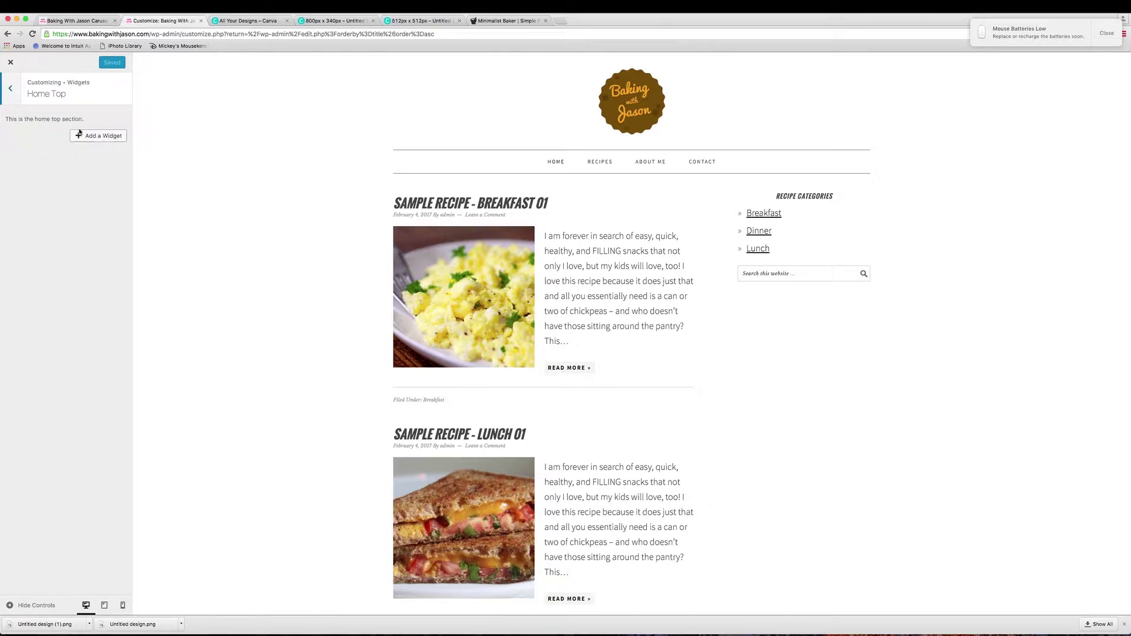
click(10, 89)
click(42, 160)
click(99, 136)
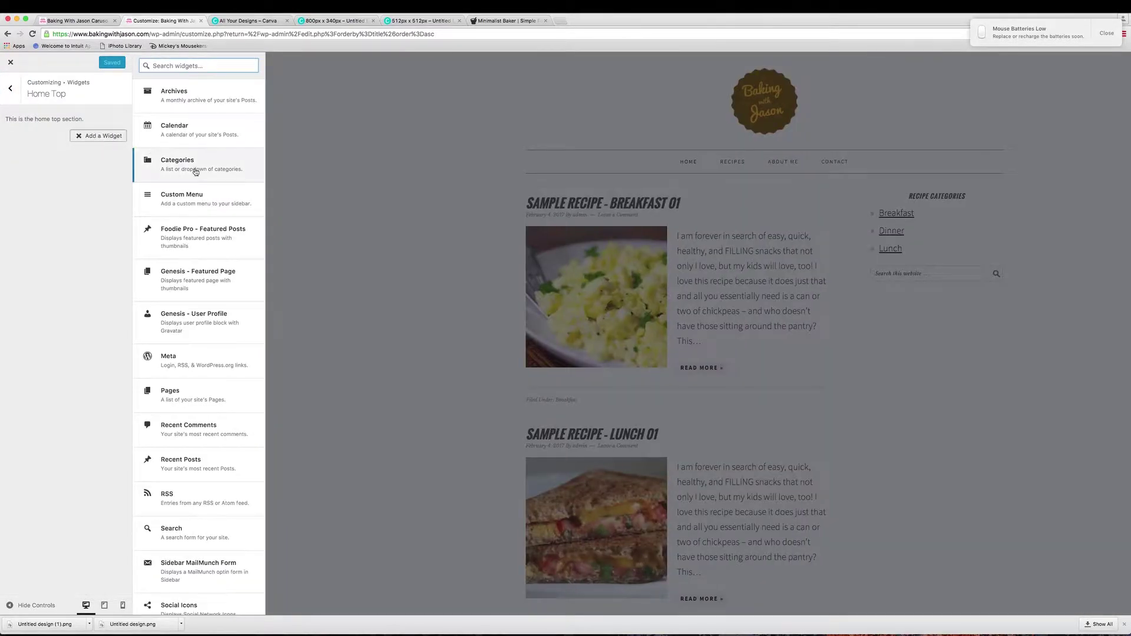
click(203, 239)
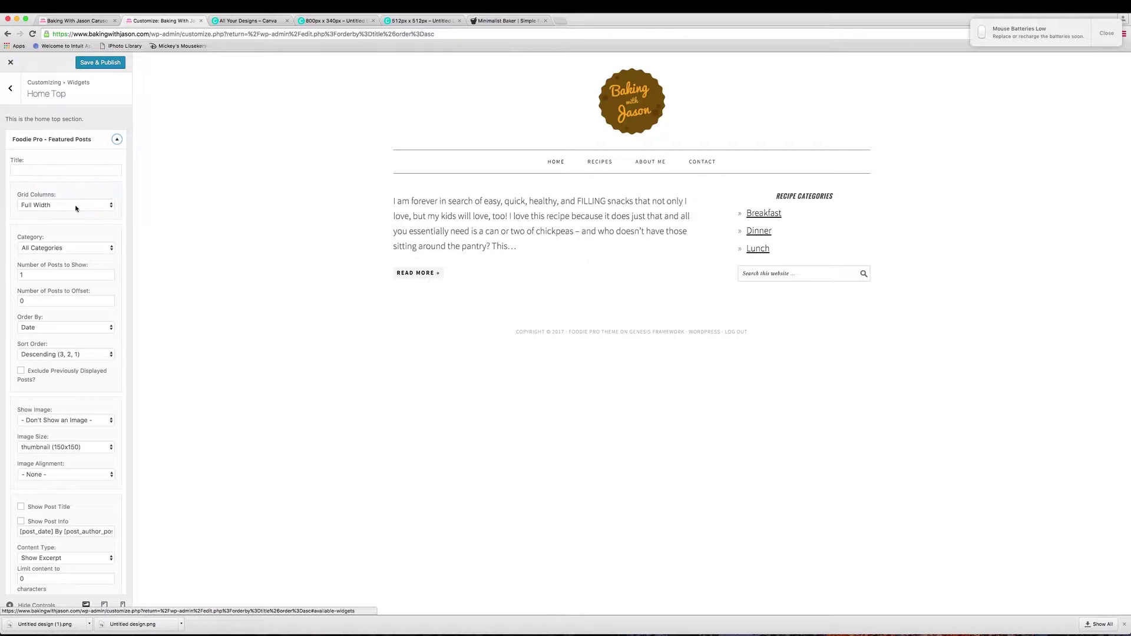
drag(391, 202, 711, 237)
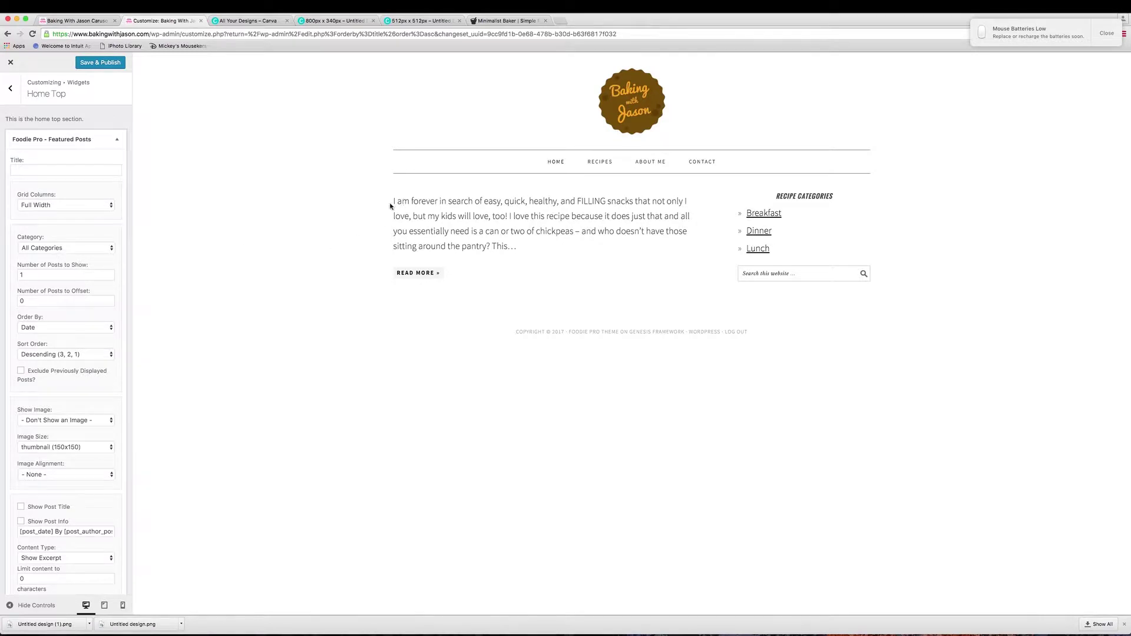
drag(392, 202, 551, 267)
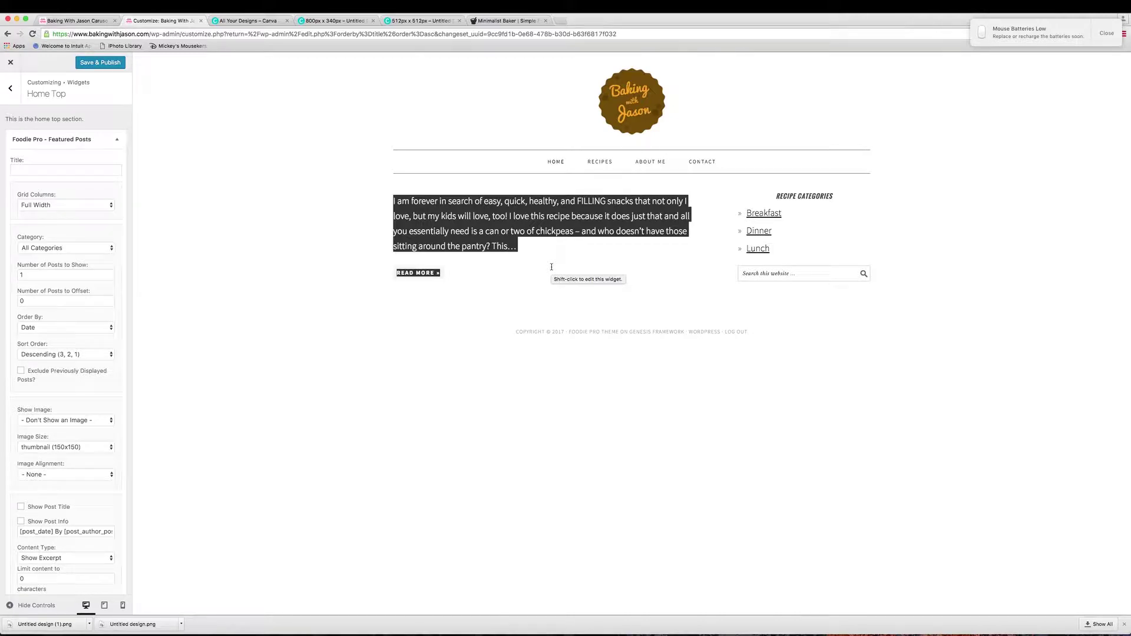
click(261, 272)
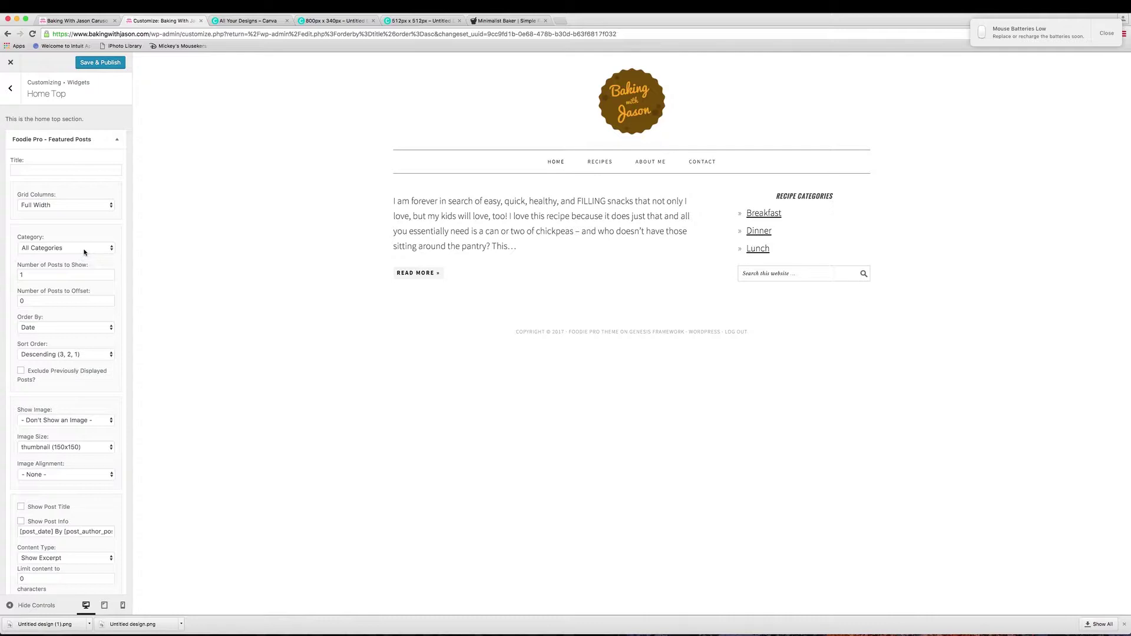
double_click(28, 274)
double_click(30, 301)
Set the Featured Posts widget to show the post image before the title
scroll(80, 317, down, 1)
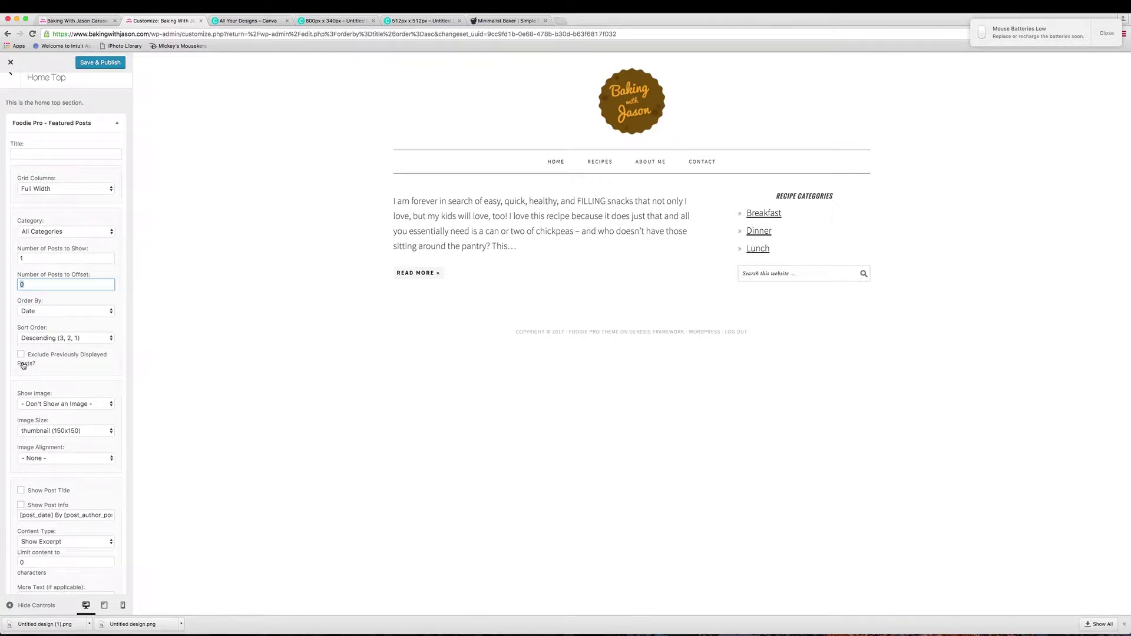
scroll(71, 362, down, 3)
click(67, 362)
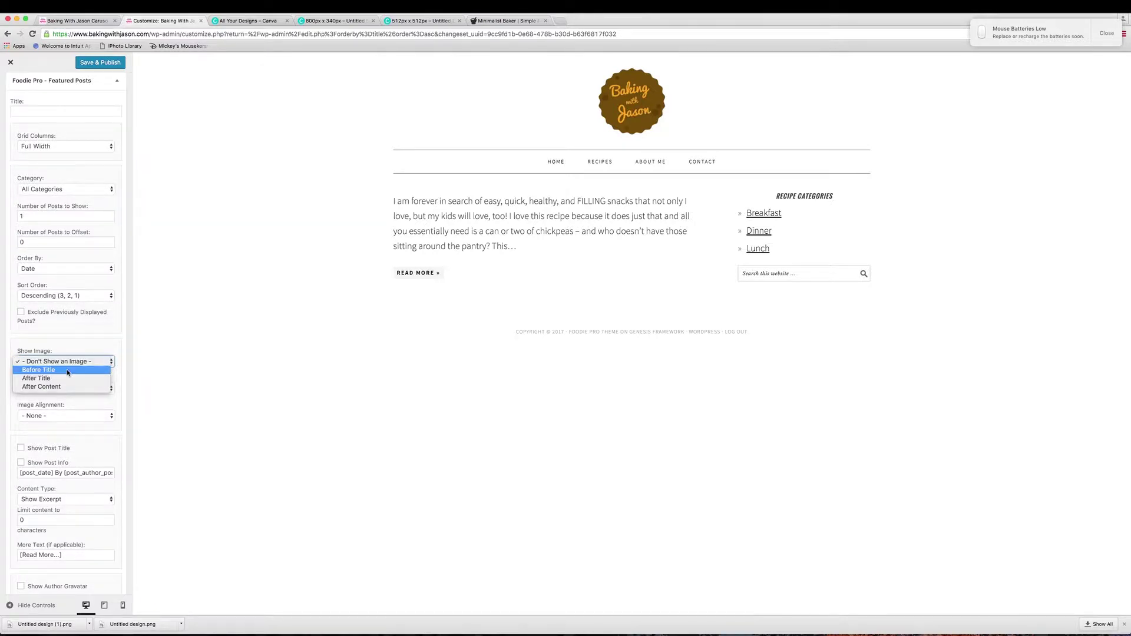
click(68, 371)
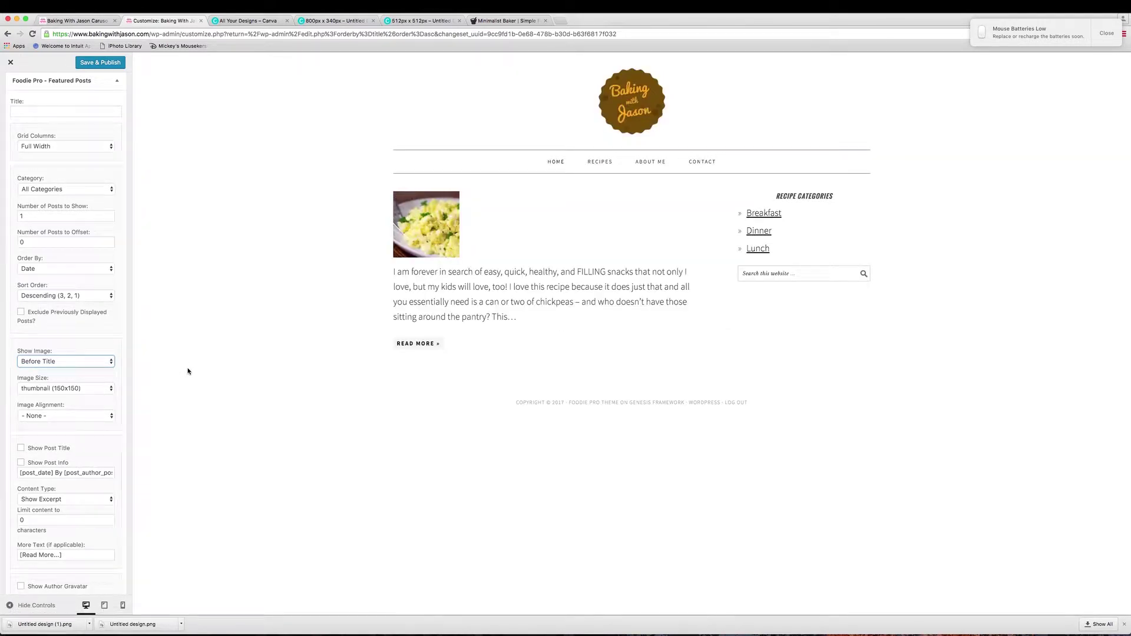
Try the horizontal-thumbnail (680x450) image size in the Featured Posts widget and restore the thumbnail (150x150) size
click(84, 390)
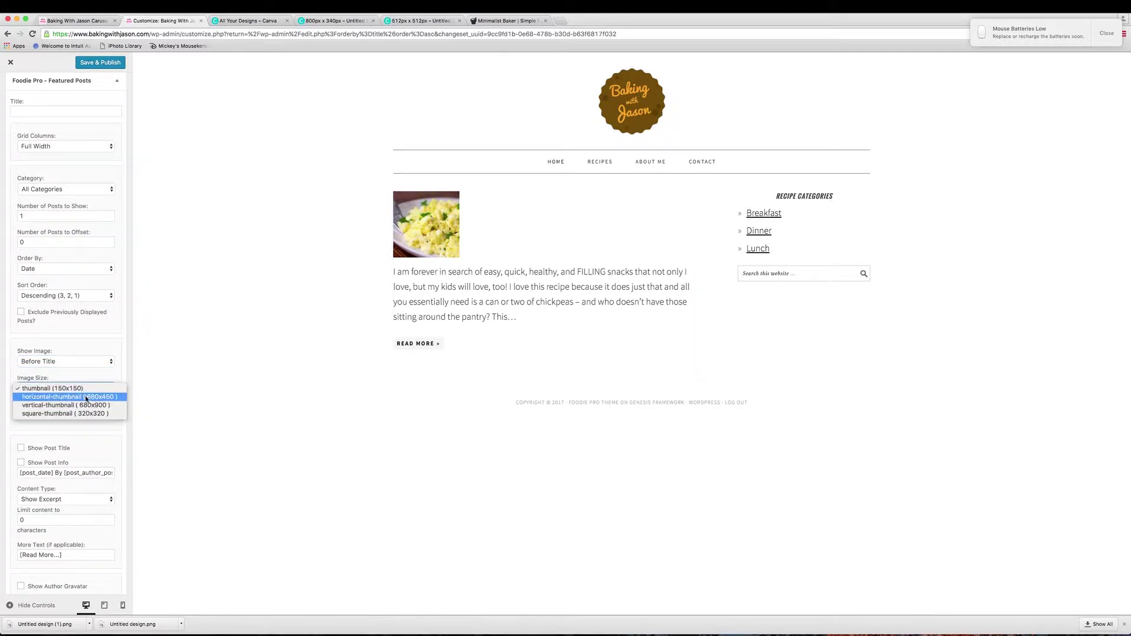
click(82, 389)
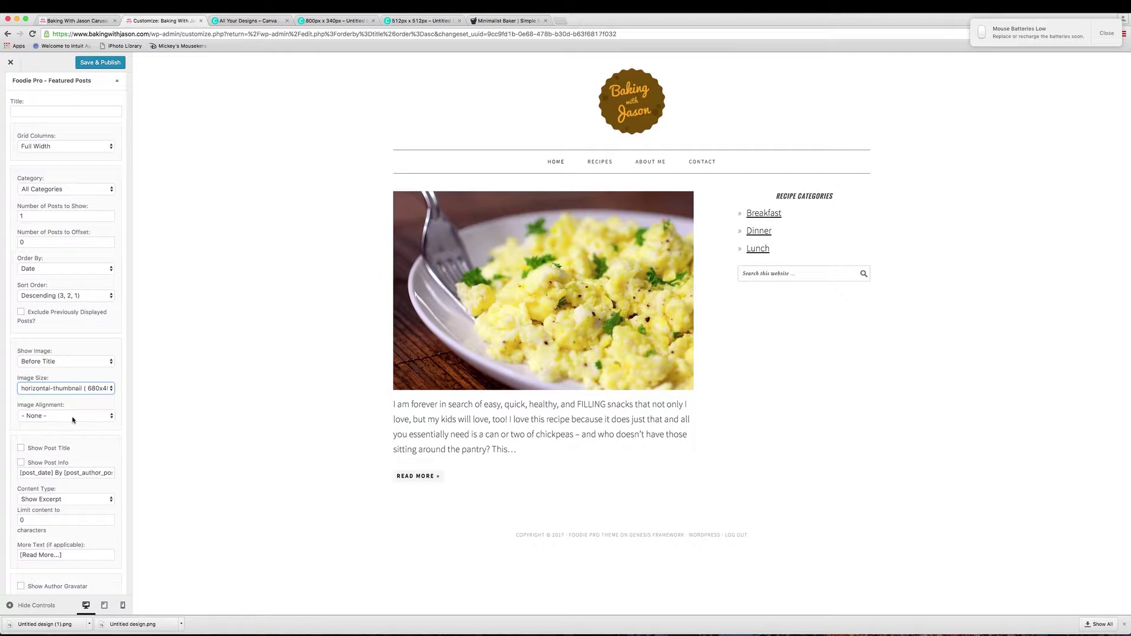
click(72, 415)
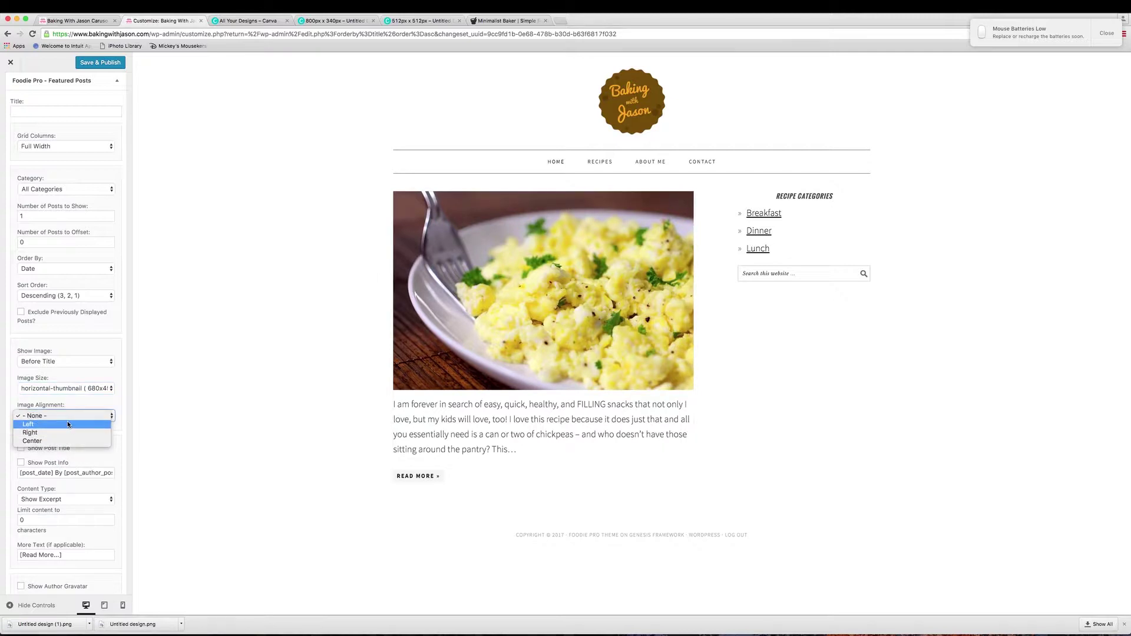
click(94, 390)
click(93, 390)
click(80, 380)
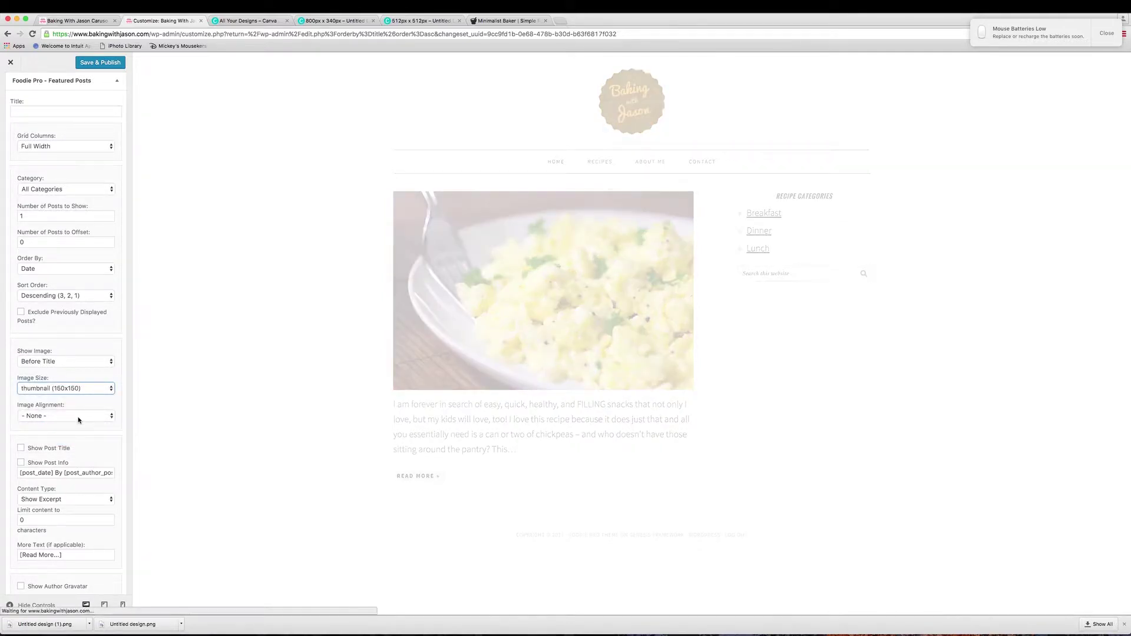
Set the image alignment in the Featured Posts widget to Left
click(76, 417)
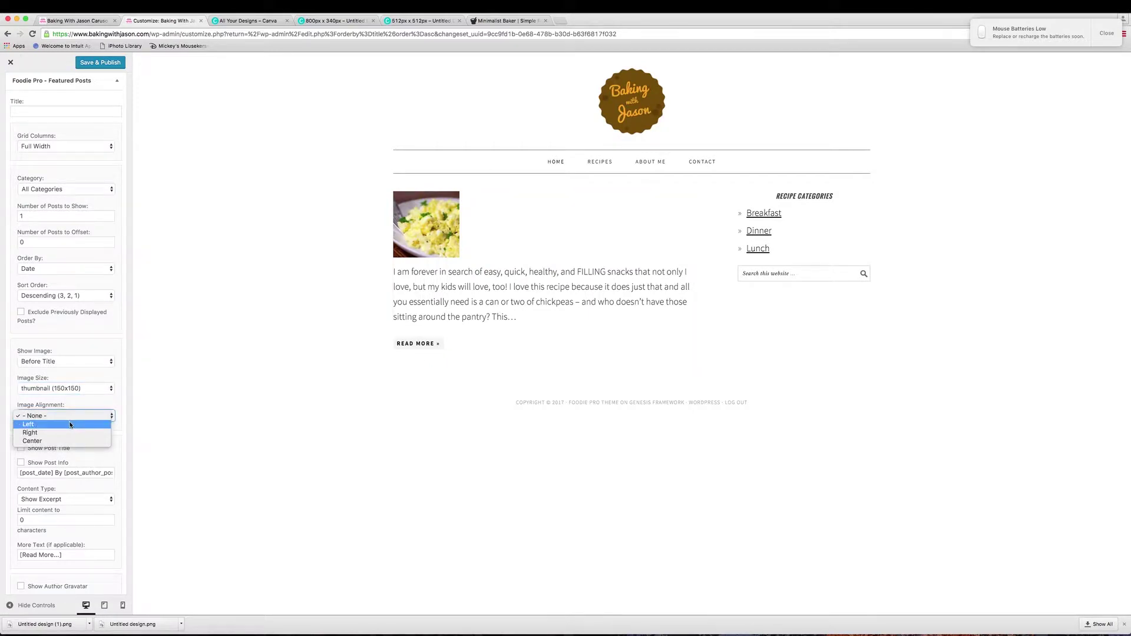
click(71, 425)
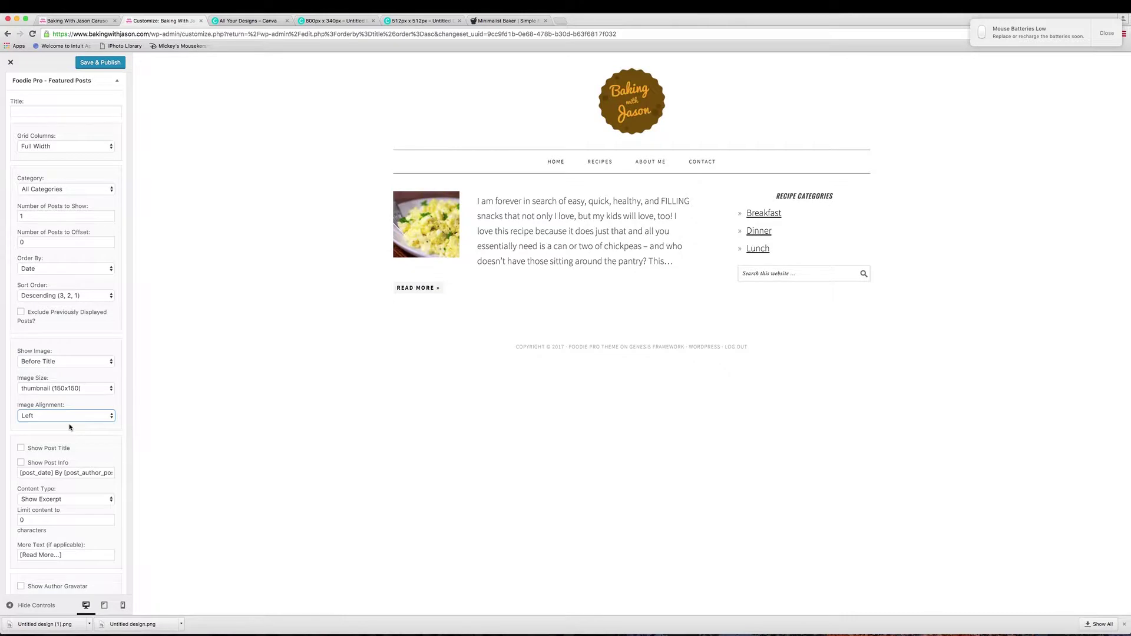
Try the Right and Center image alignments in the Featured Posts widget
click(67, 421)
click(64, 426)
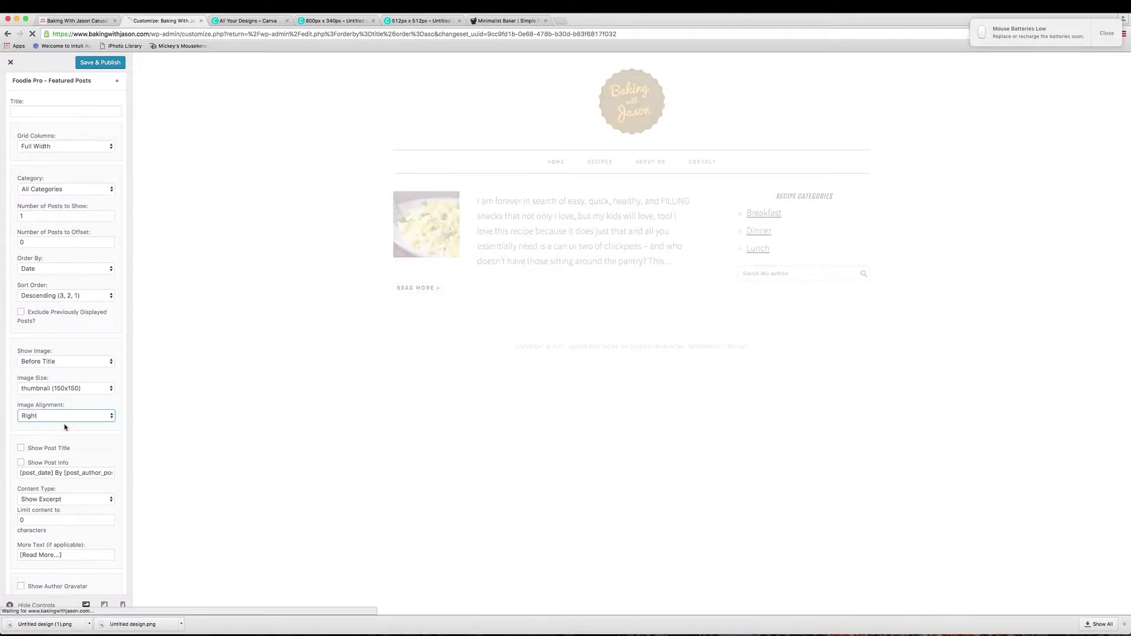
click(65, 419)
click(65, 424)
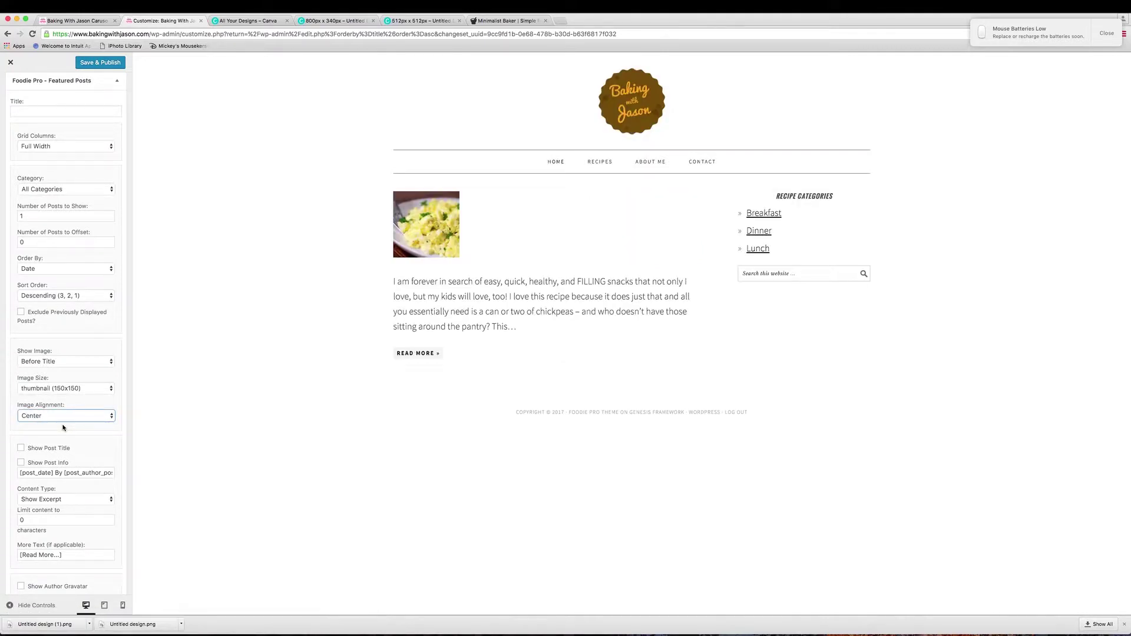
Set the widget's image alignment to None and its image size to horizontal-thumbnail (680x450)
click(64, 415)
click(61, 387)
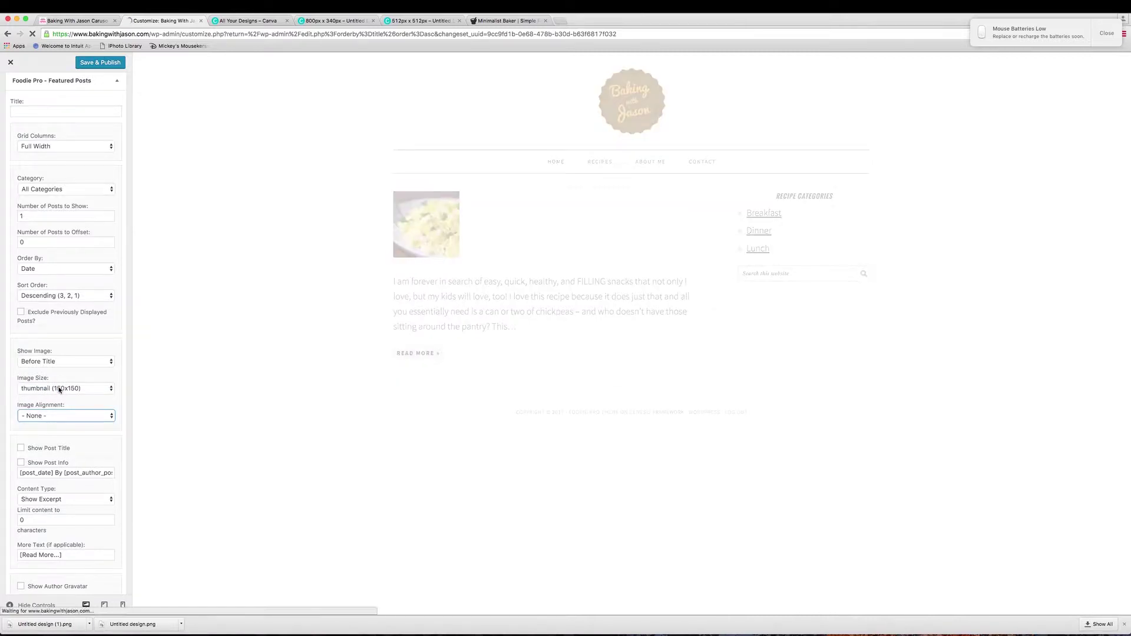
click(71, 388)
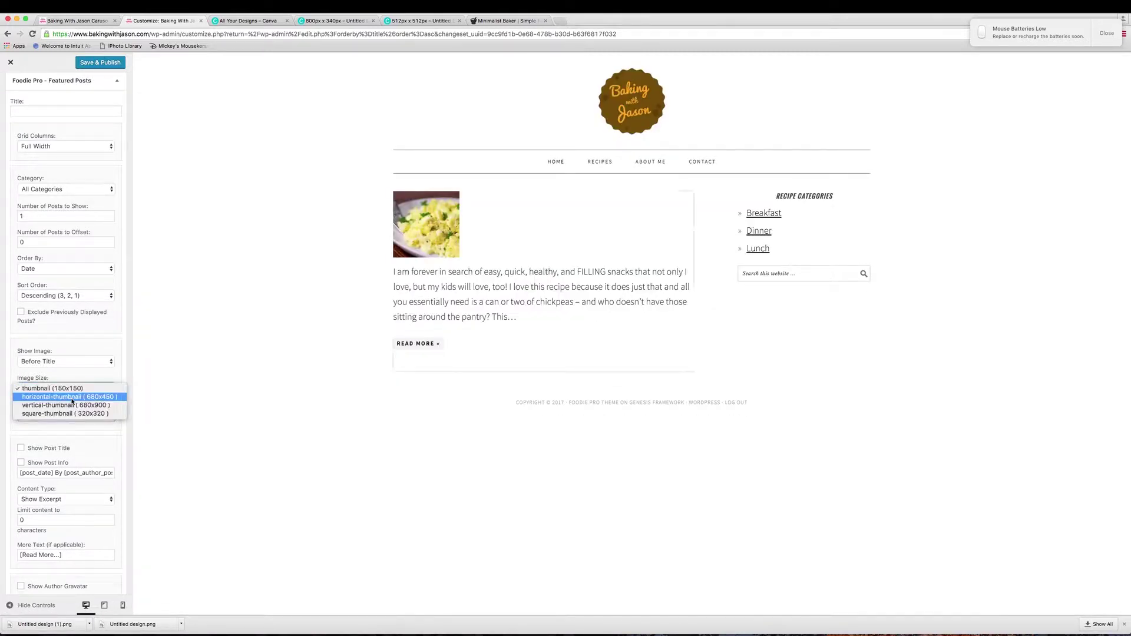
click(72, 401)
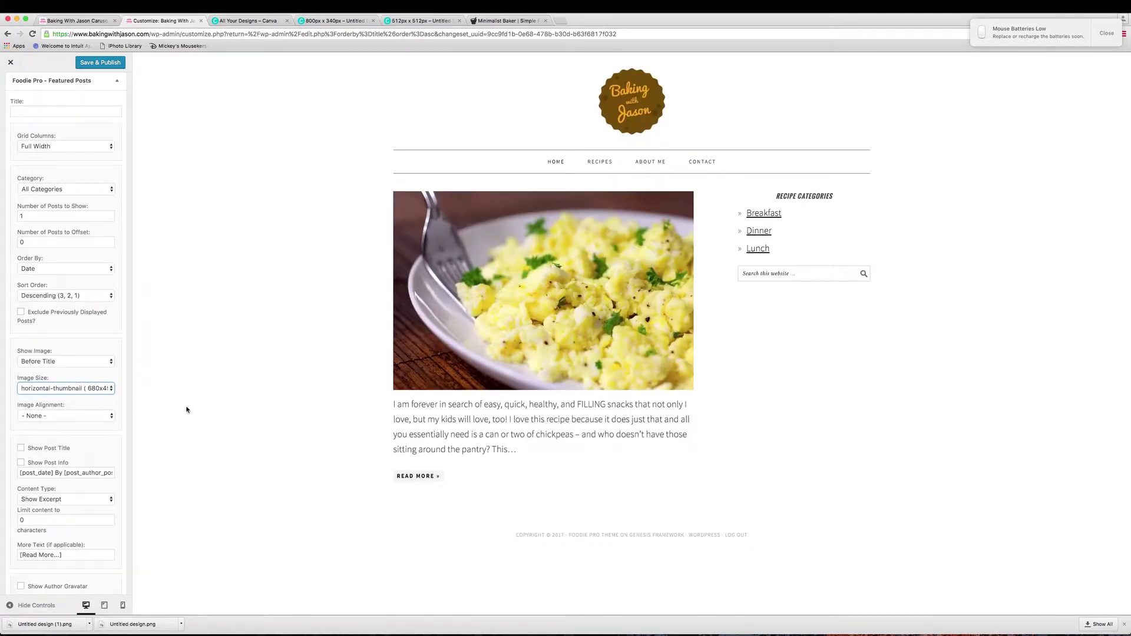
Turn on Show Post Title in the Featured Posts widget and check the recipe title in the preview
scroll(44, 416, down, 2)
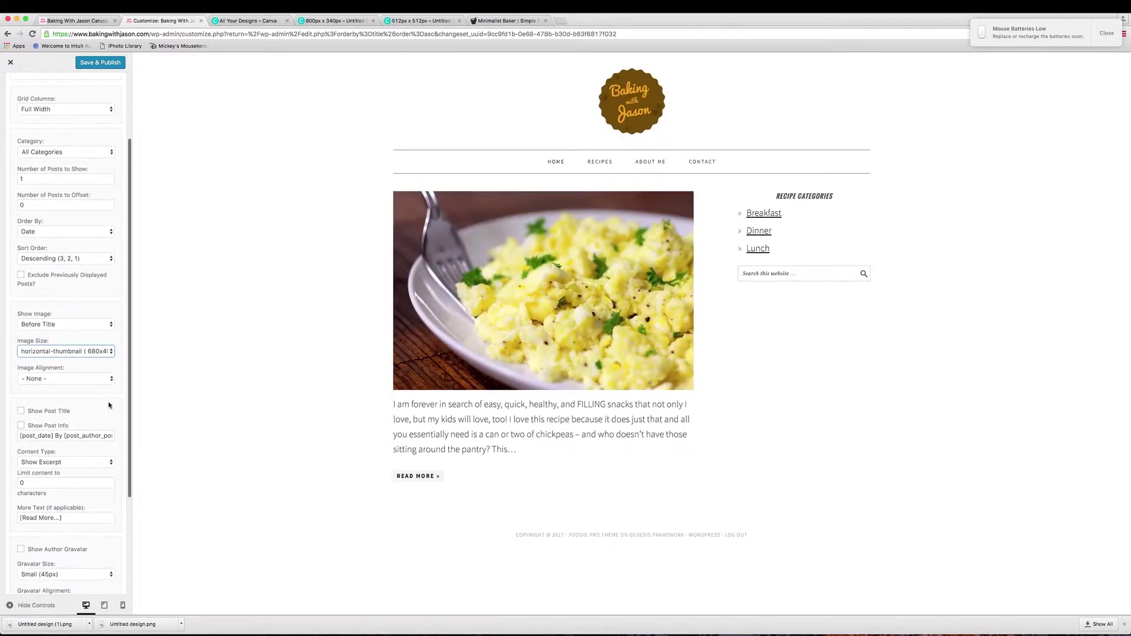
click(22, 411)
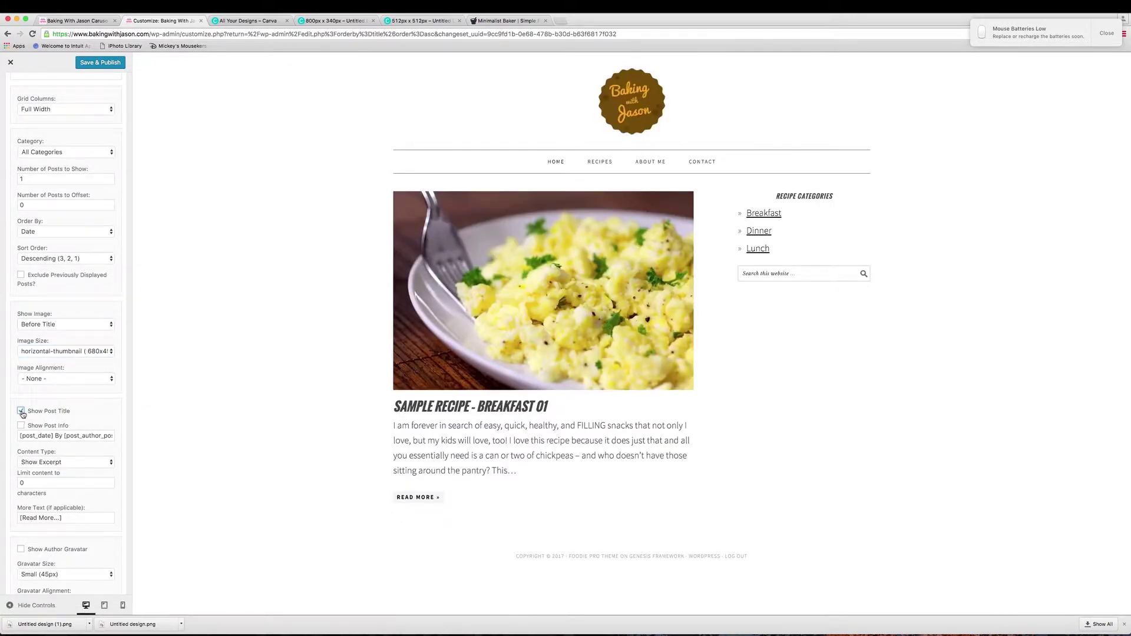
drag(391, 409, 364, 404)
click(390, 409)
Place the post image After Title and turn on Show Post Info in the Featured Posts widget
click(61, 325)
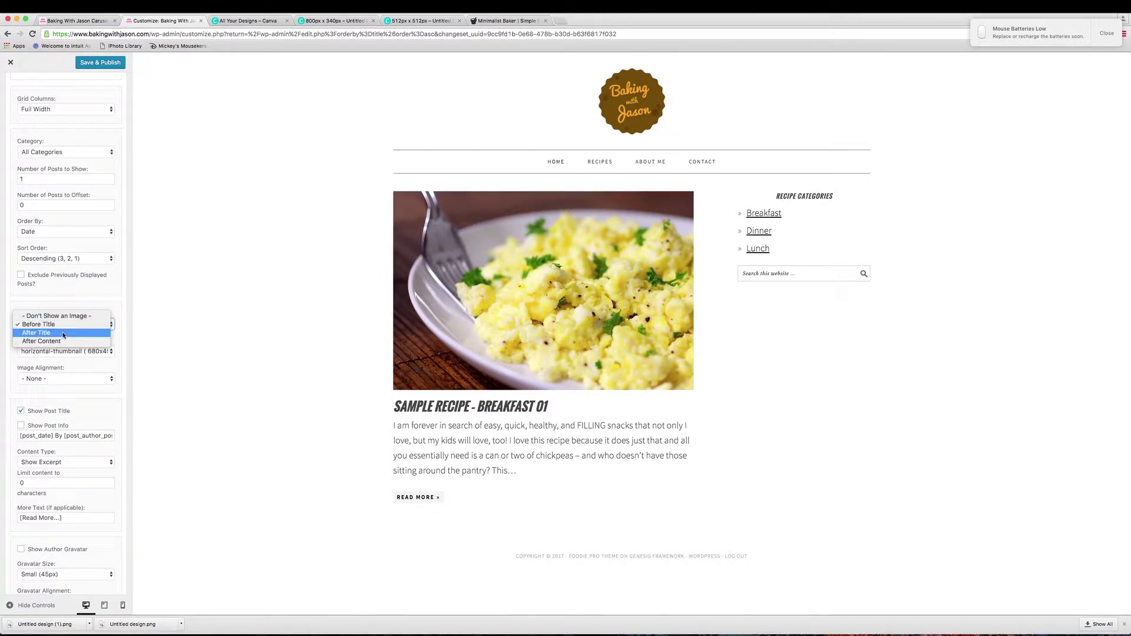
click(63, 335)
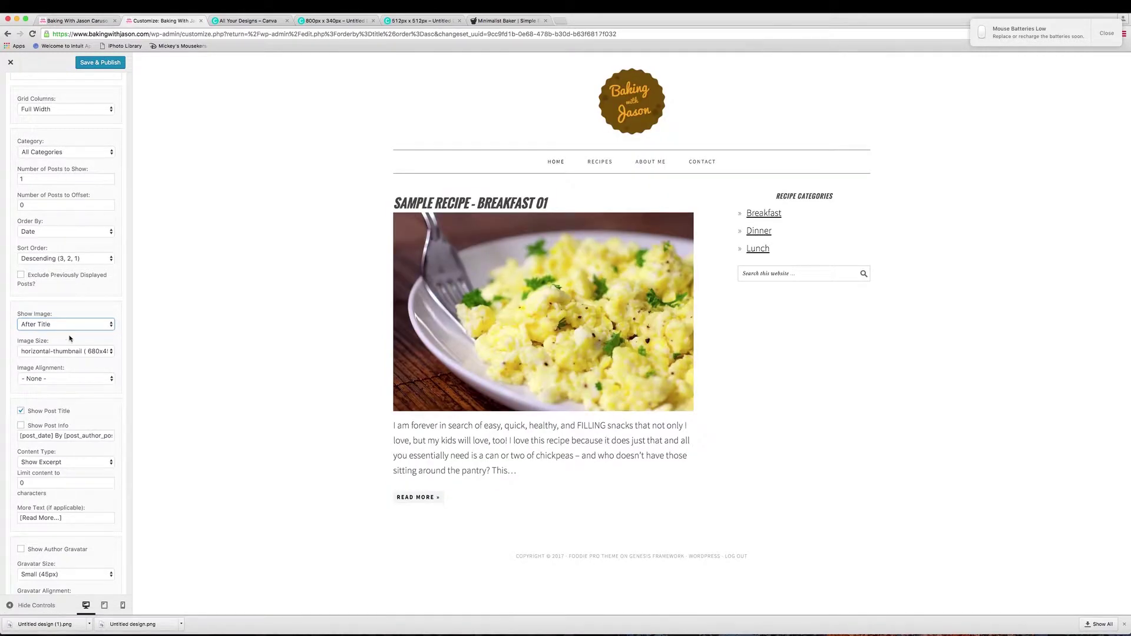
click(22, 426)
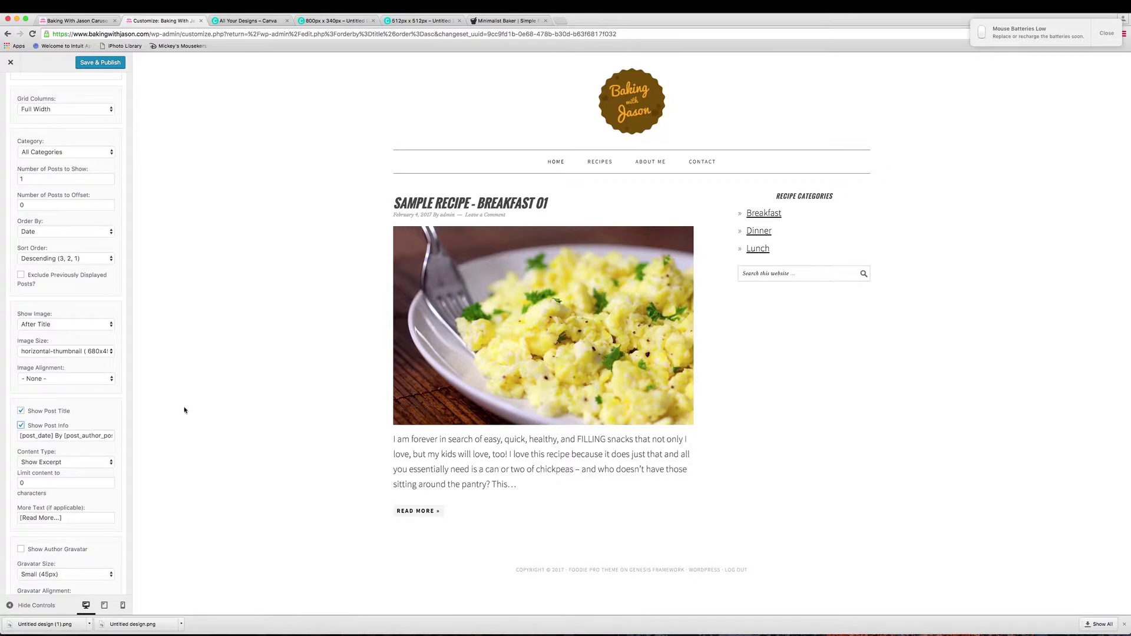
Check the excerpt in the preview, try the Show Content content type and look through the displayed post
scroll(95, 460, down, 2)
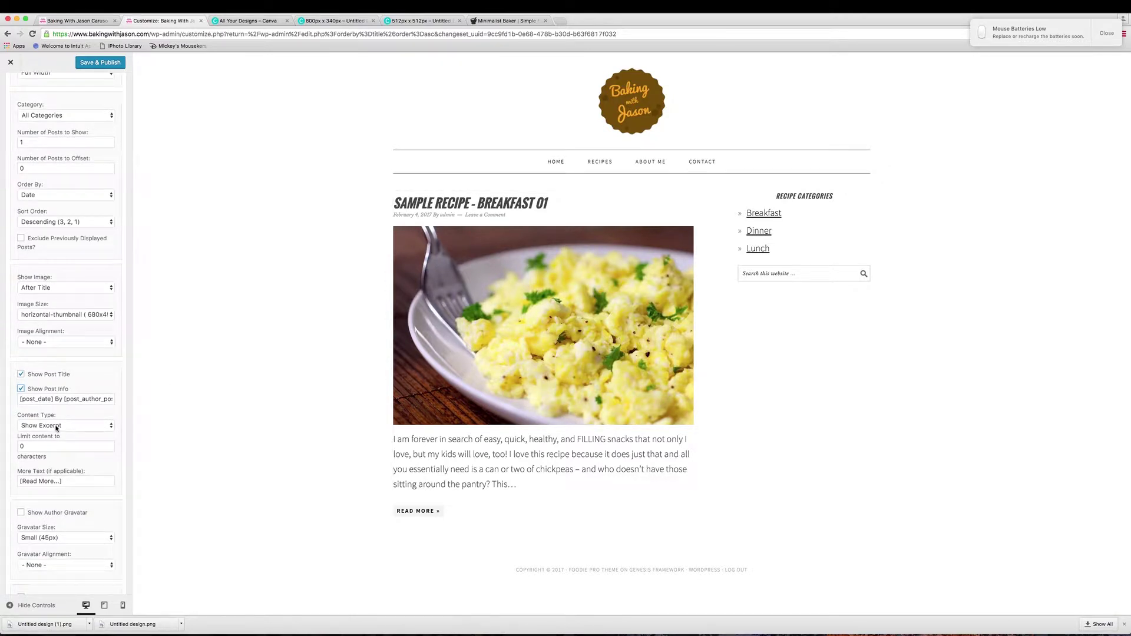
triple_click(390, 461)
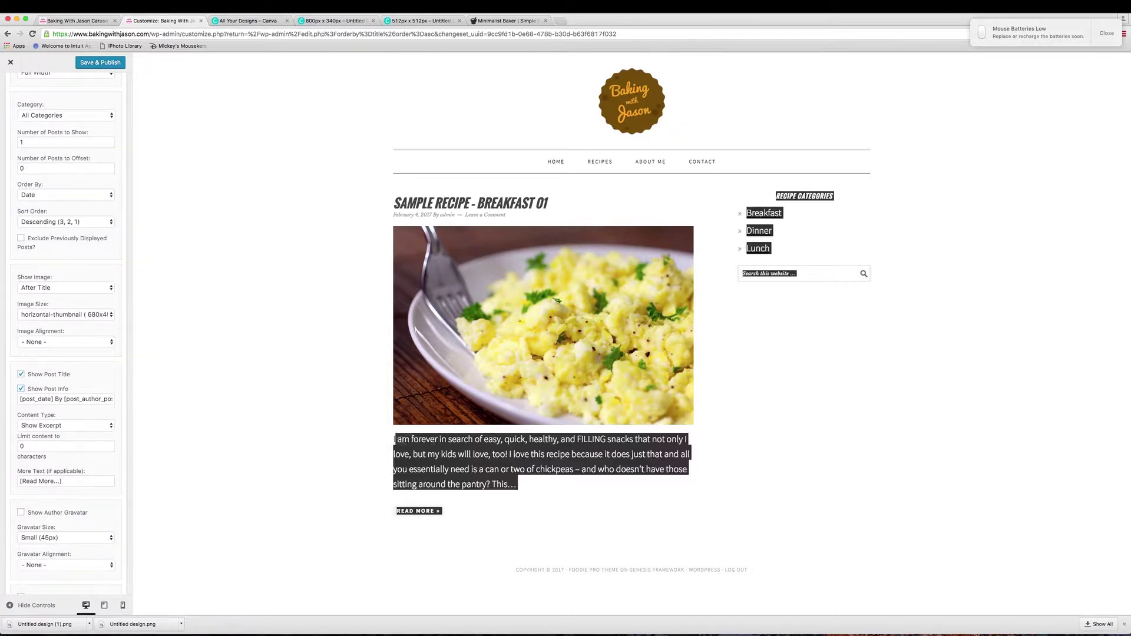
click(515, 487)
drag(516, 488, 468, 466)
click(468, 466)
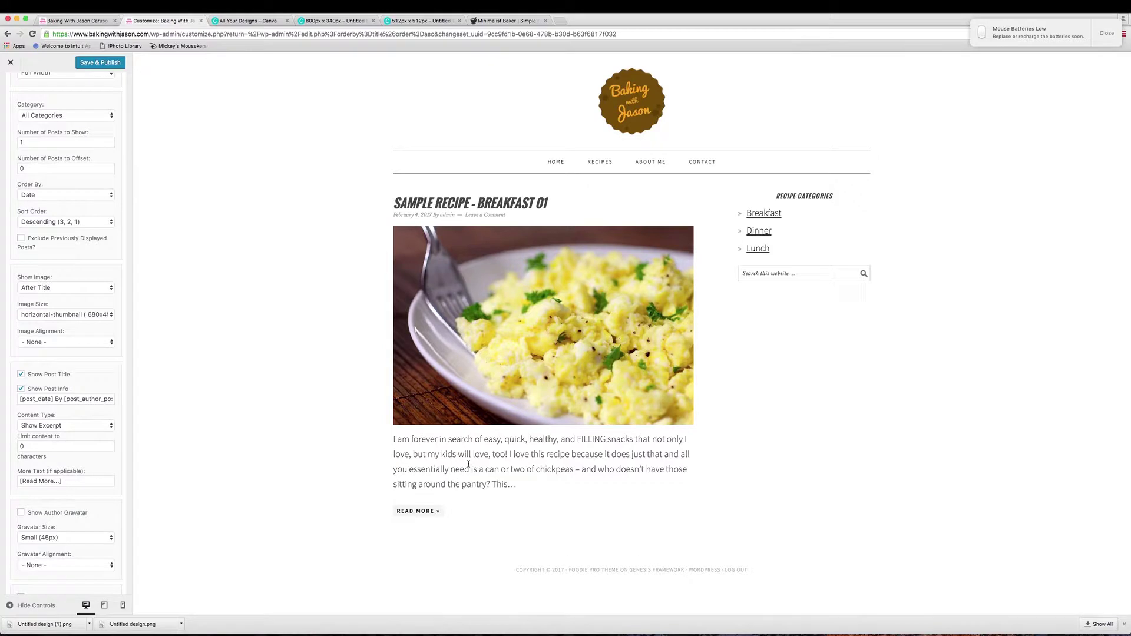
click(80, 428)
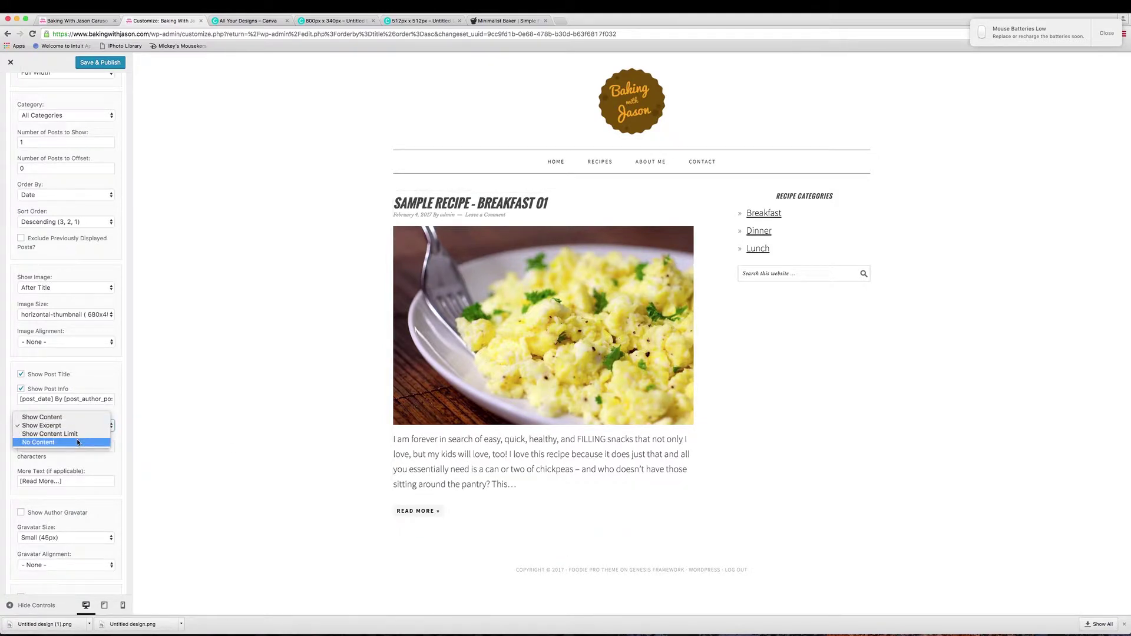
click(74, 418)
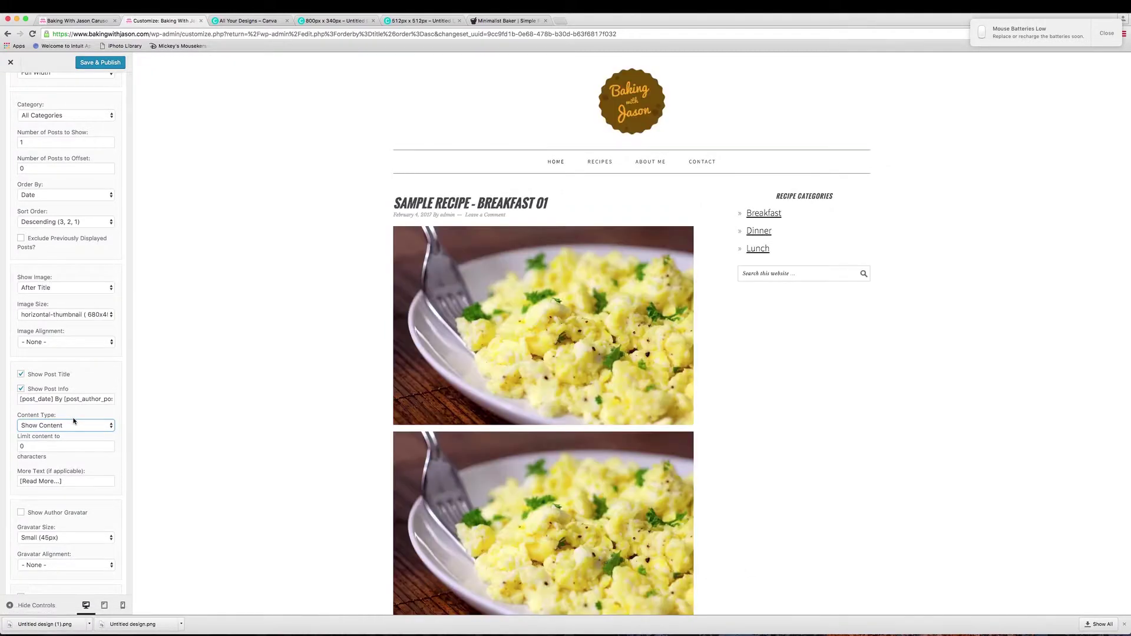
scroll(311, 386, down, 5)
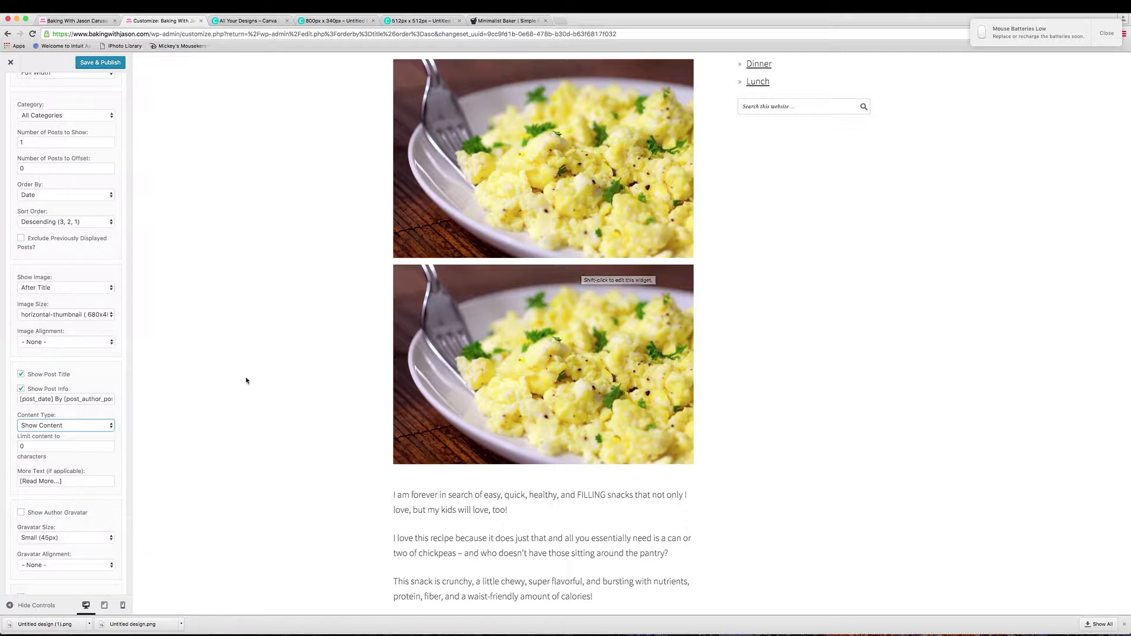
scroll(235, 386, up, 1)
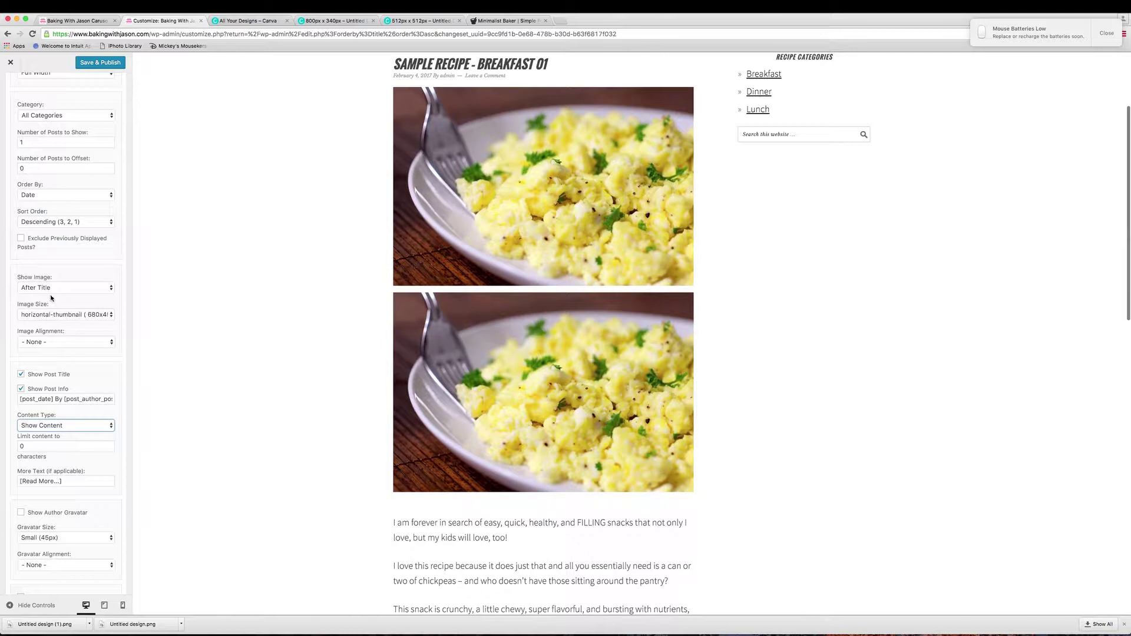
scroll(248, 303, up, 4)
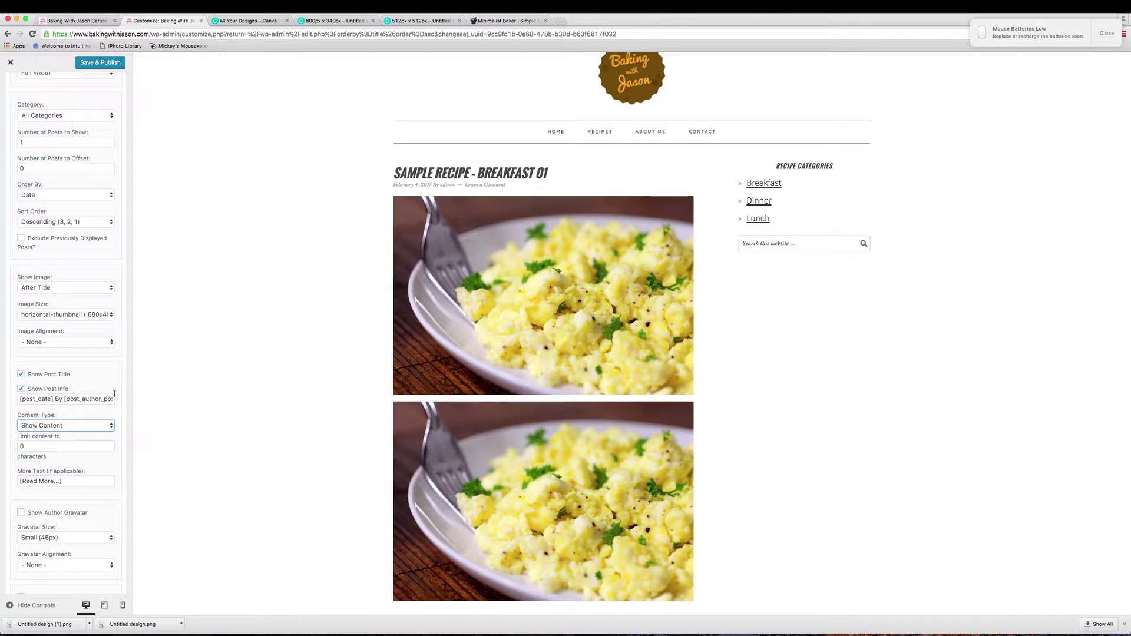
scroll(164, 383, down, 2)
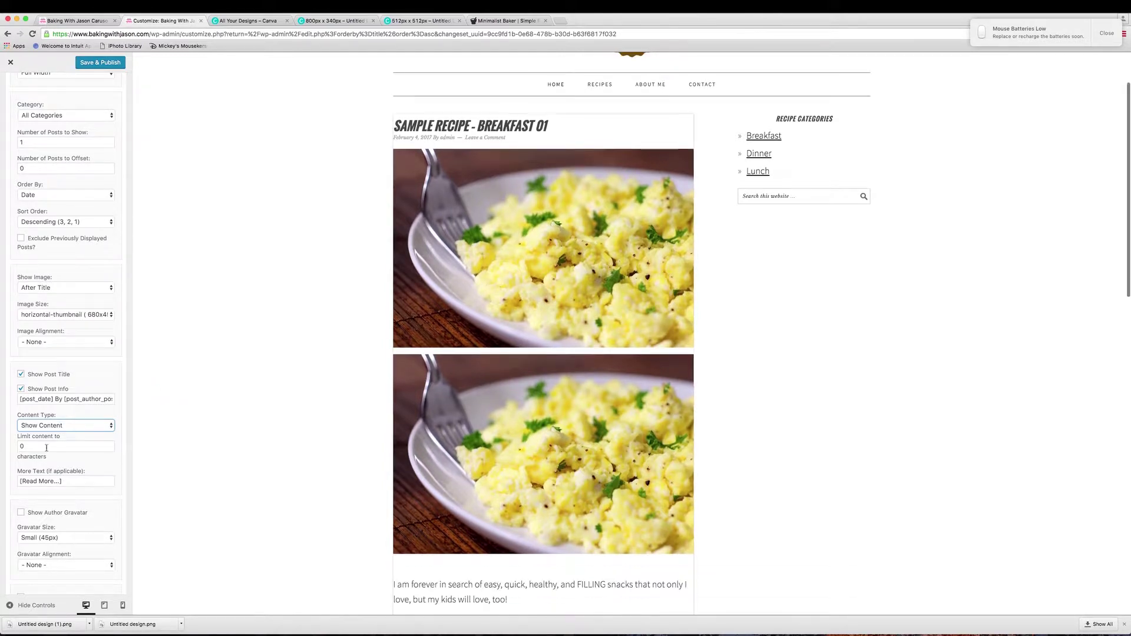
Try the Show Content Limit content type in the Featured Posts widget with a limit of 500 characters
click(56, 425)
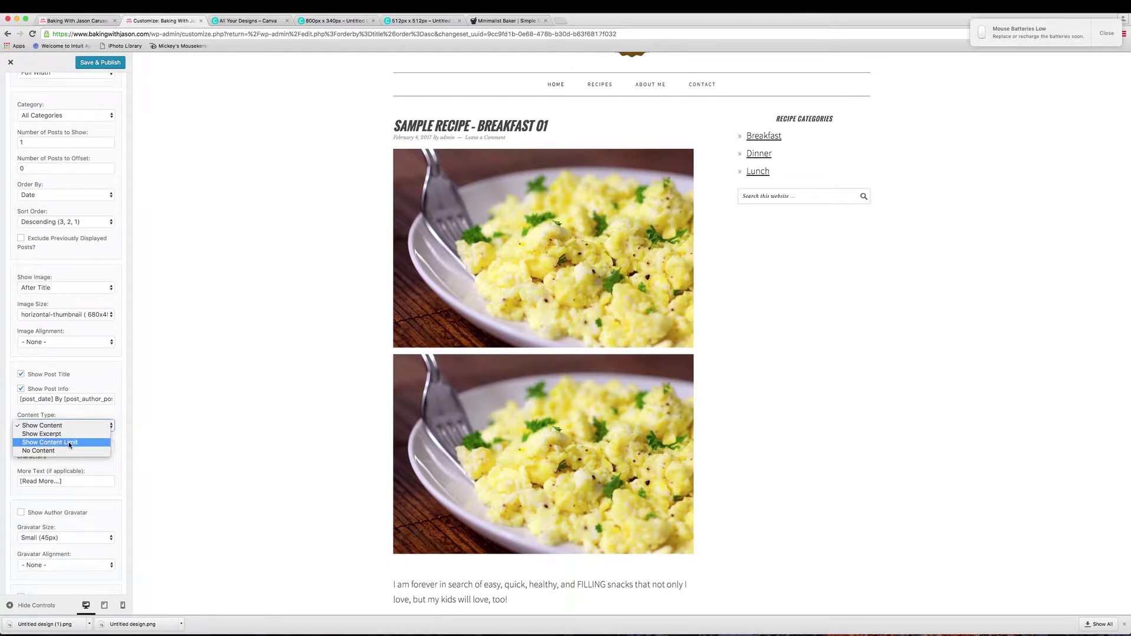
click(68, 443)
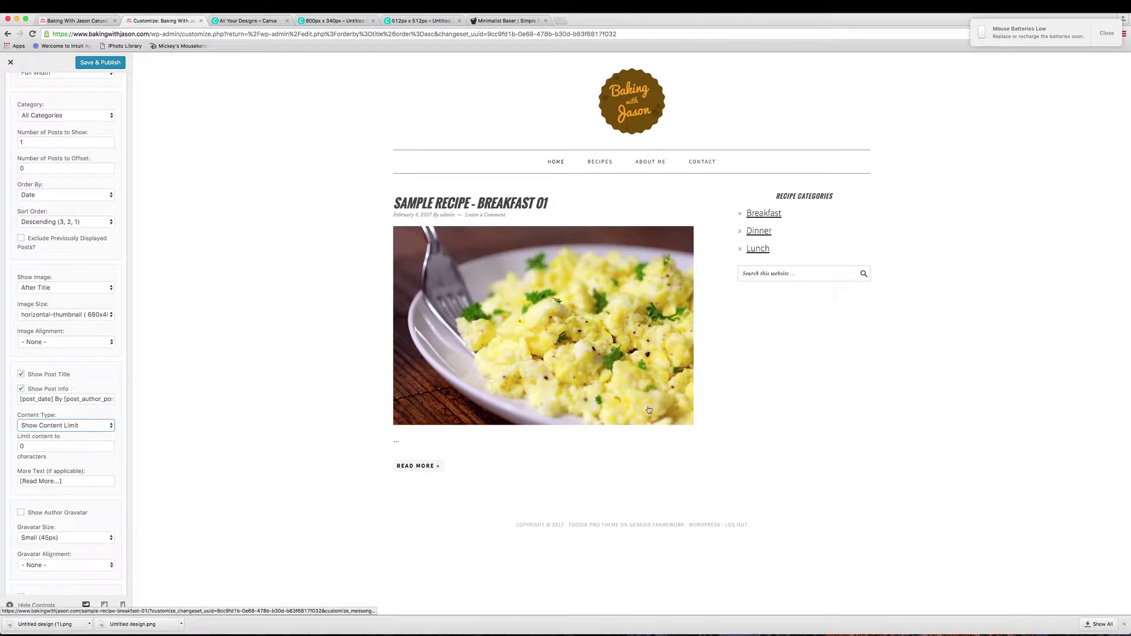
click(16, 446)
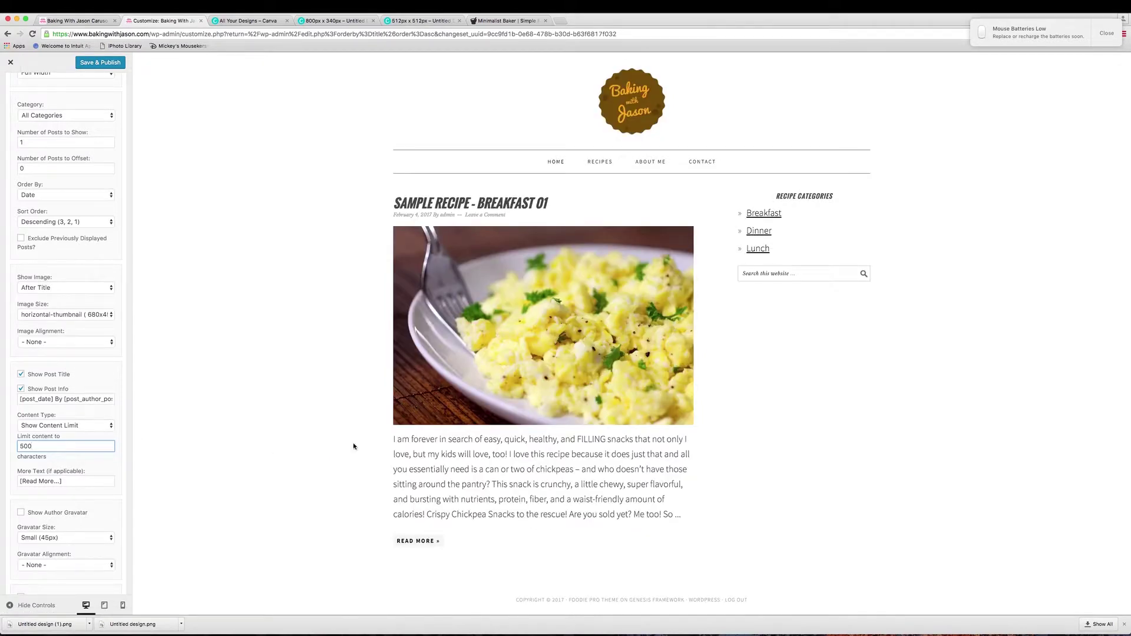
drag(391, 444, 514, 454)
click(539, 464)
Try a content limit of 5000 characters and look through the post text in the preview
click(37, 446)
text(0)
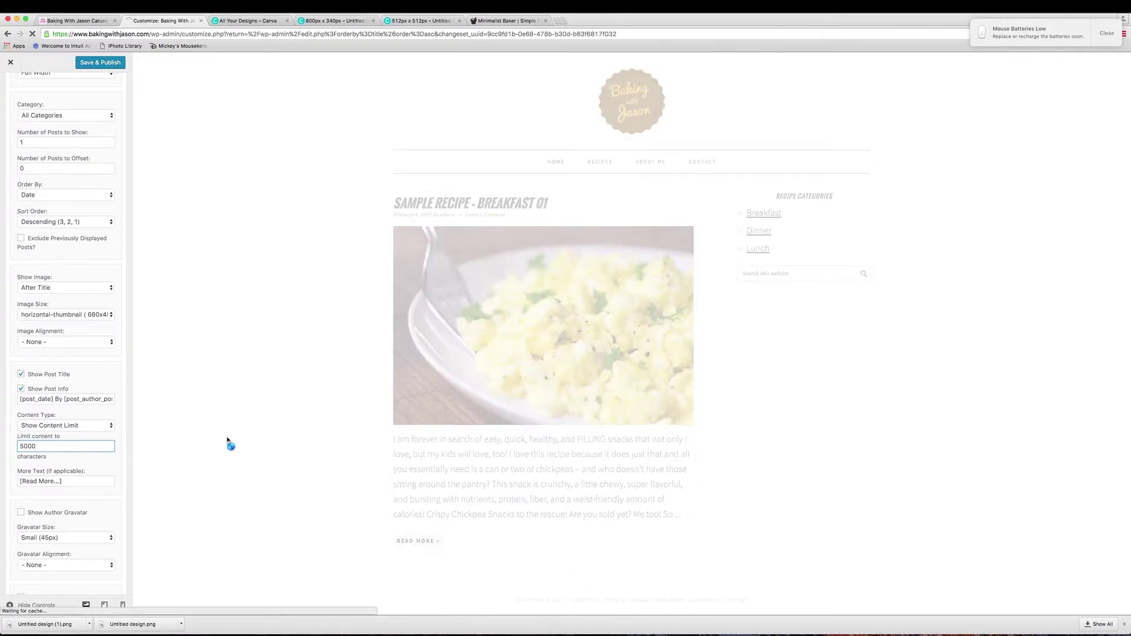
scroll(282, 389, down, 3)
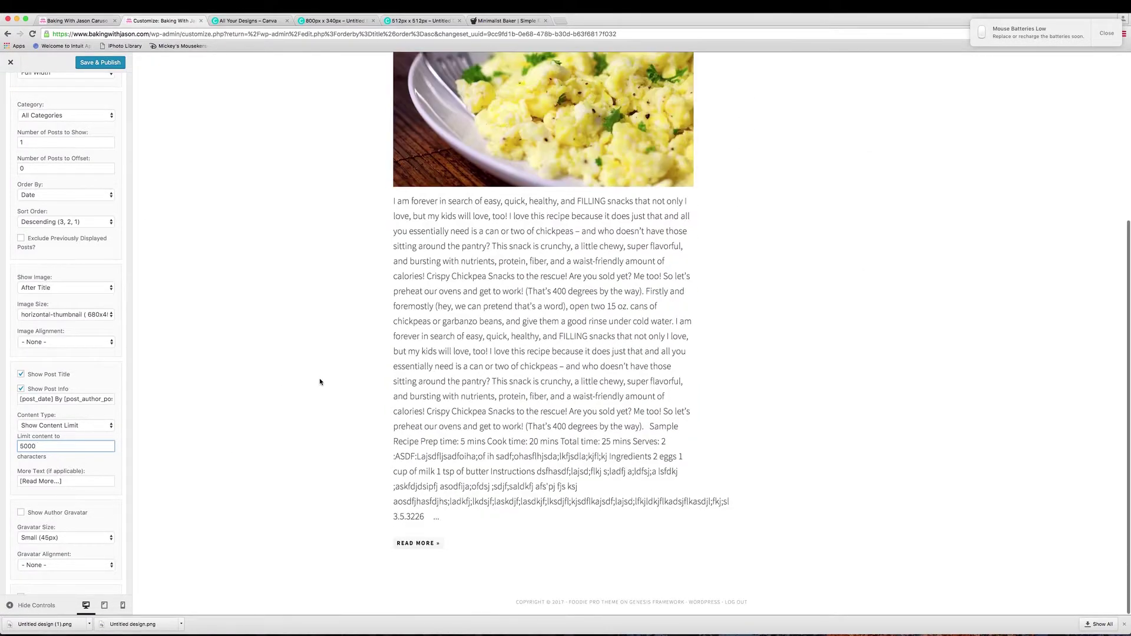
scroll(359, 389, up, 2)
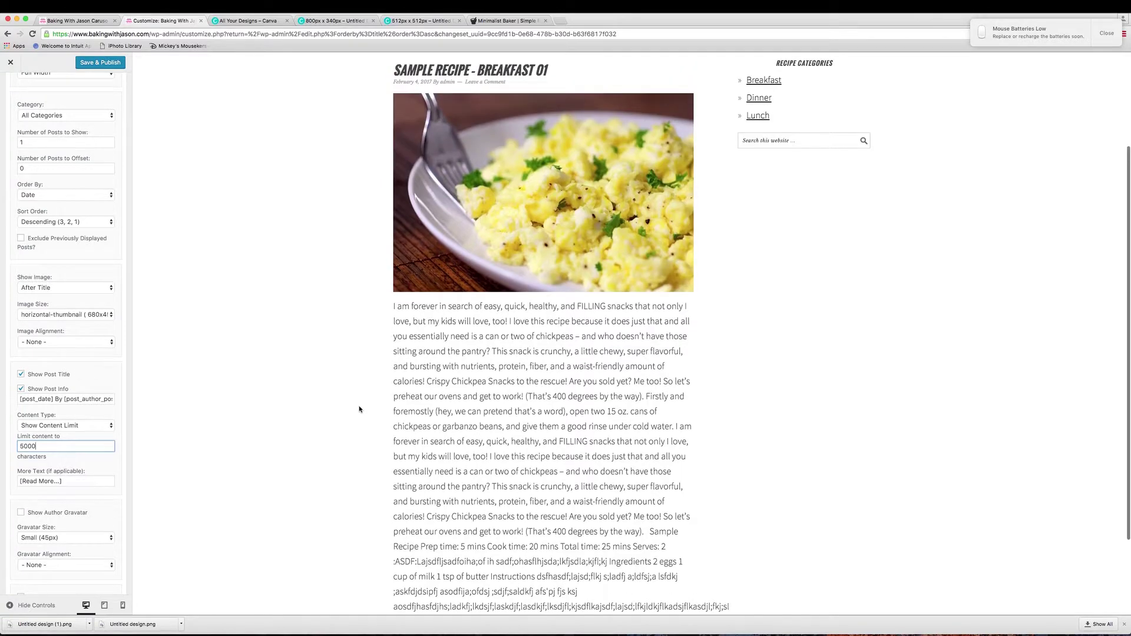
scroll(358, 409, up, 4)
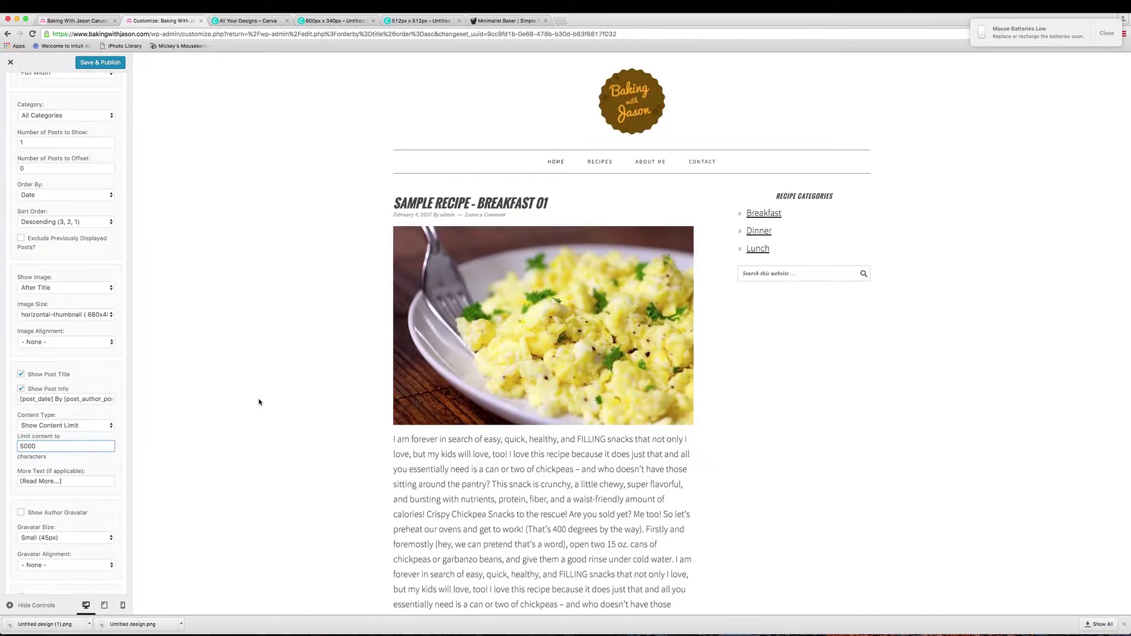
Reset the content limit to 0 characters and set the content type to Show Content
drag(41, 446, 21, 443)
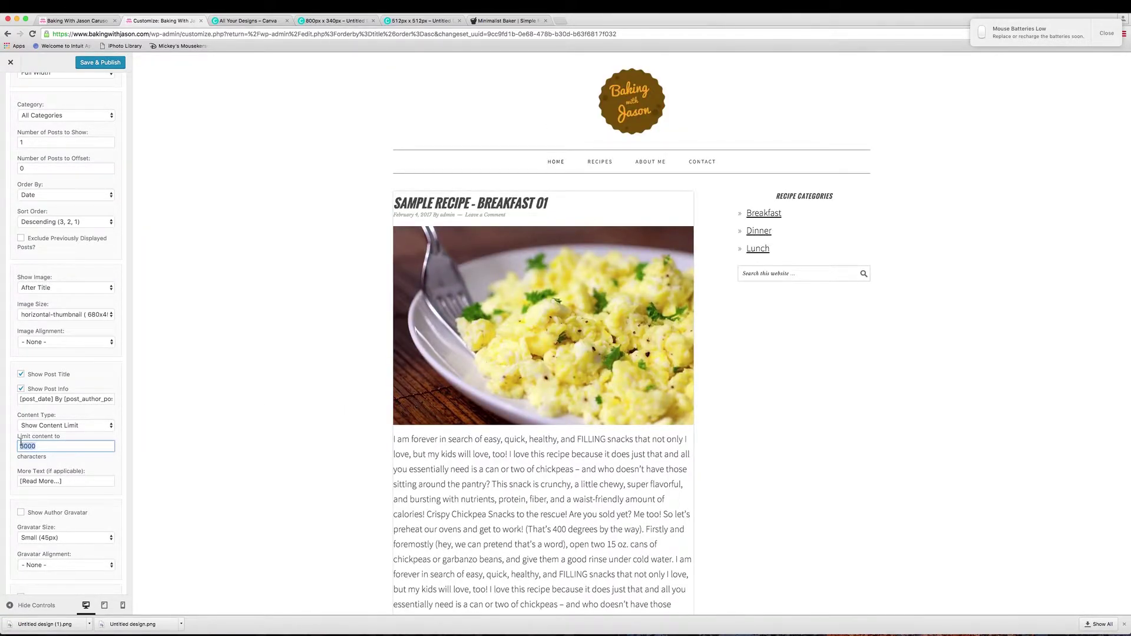
text(0)
click(75, 425)
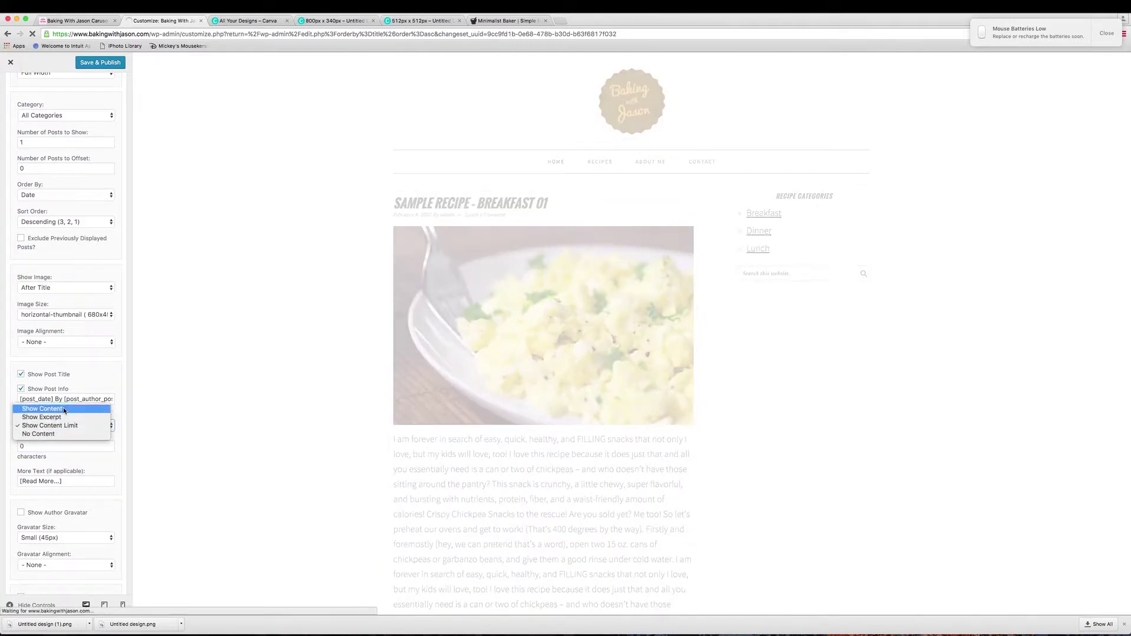
click(64, 409)
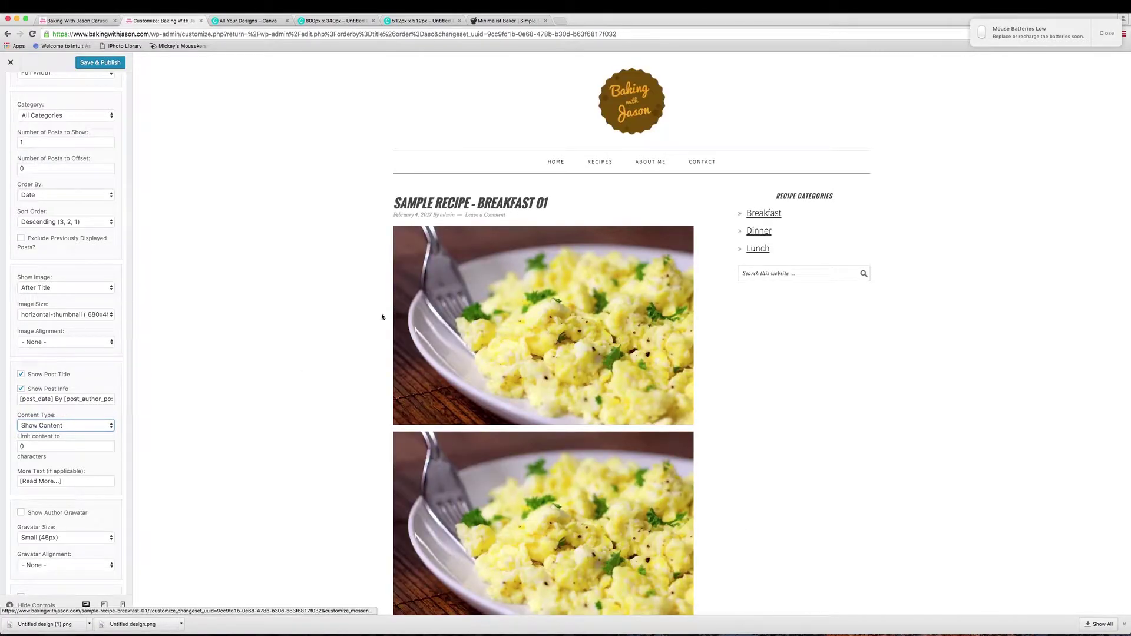
Set the widget's Show Image option to Don't Show an Image and review the full post in the preview
click(64, 288)
click(246, 290)
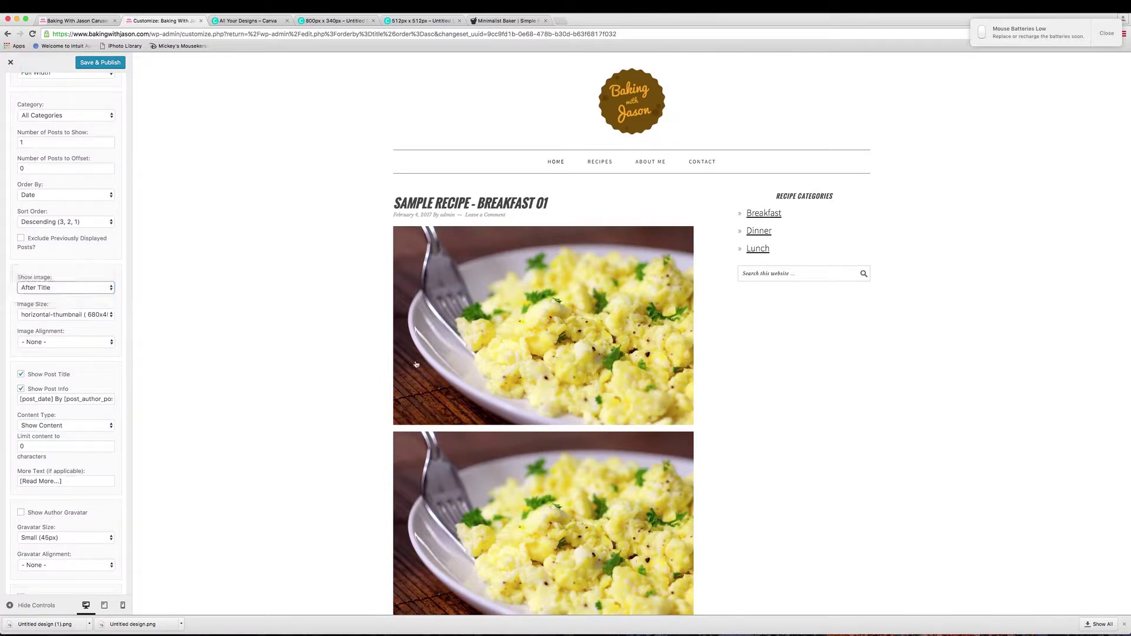
click(70, 288)
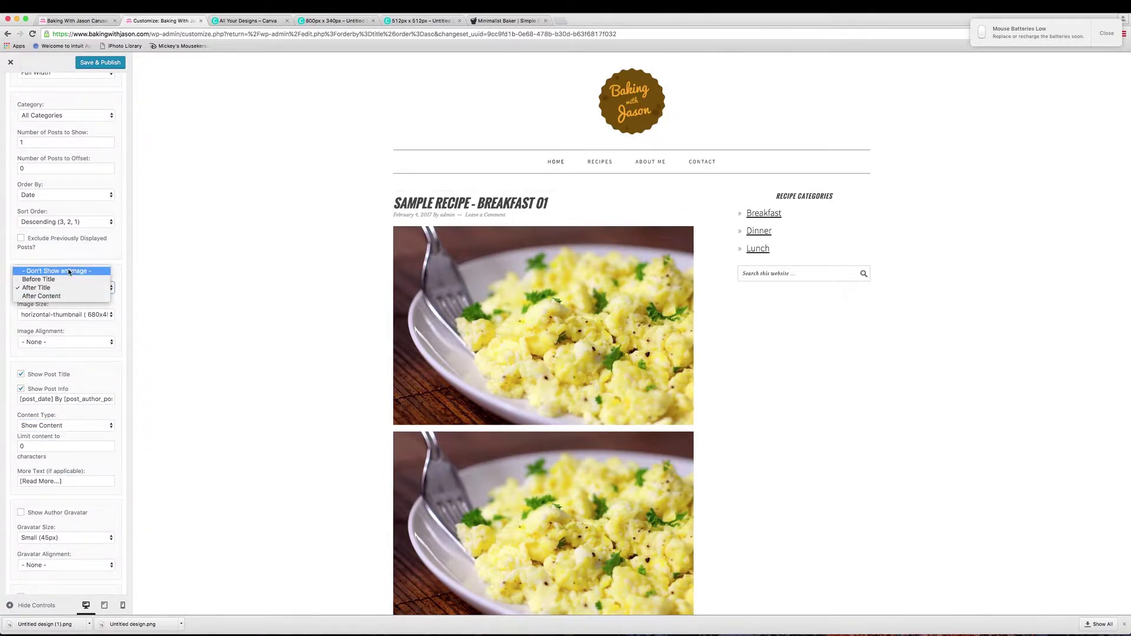
click(70, 272)
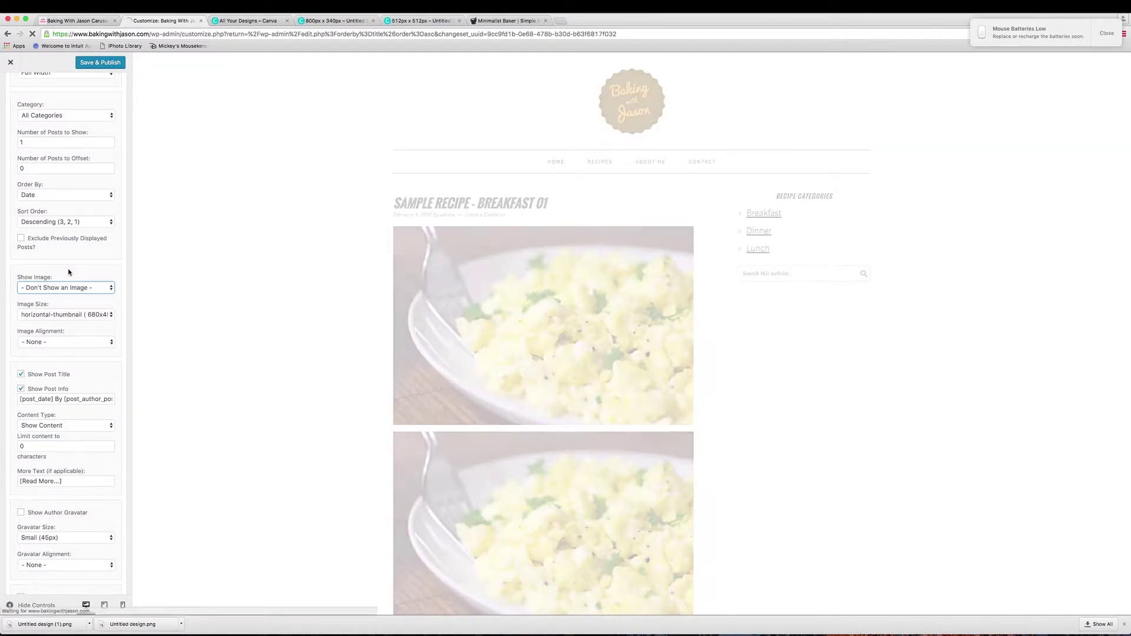
scroll(340, 317, down, 5)
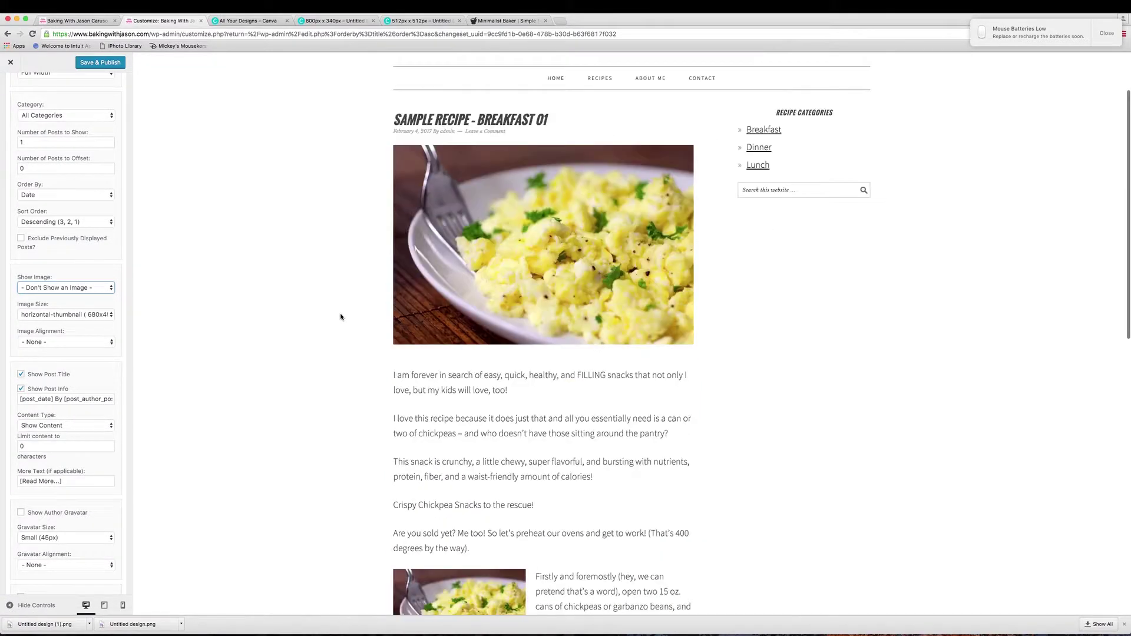
scroll(345, 317, down, 2)
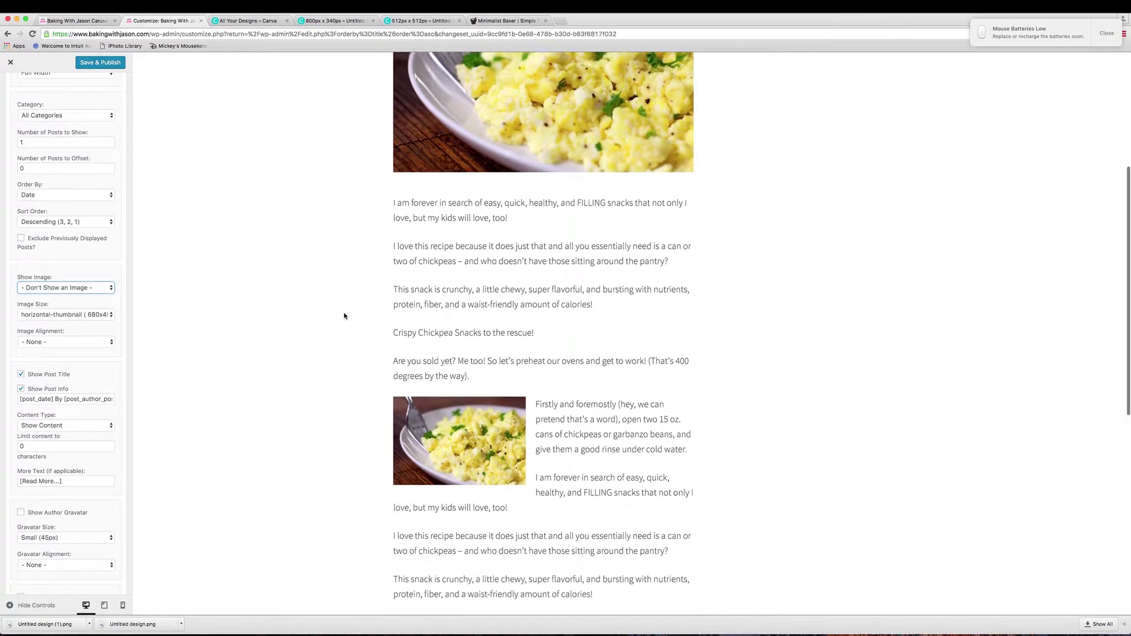
scroll(344, 316, down, 1)
scroll(344, 316, up, 6)
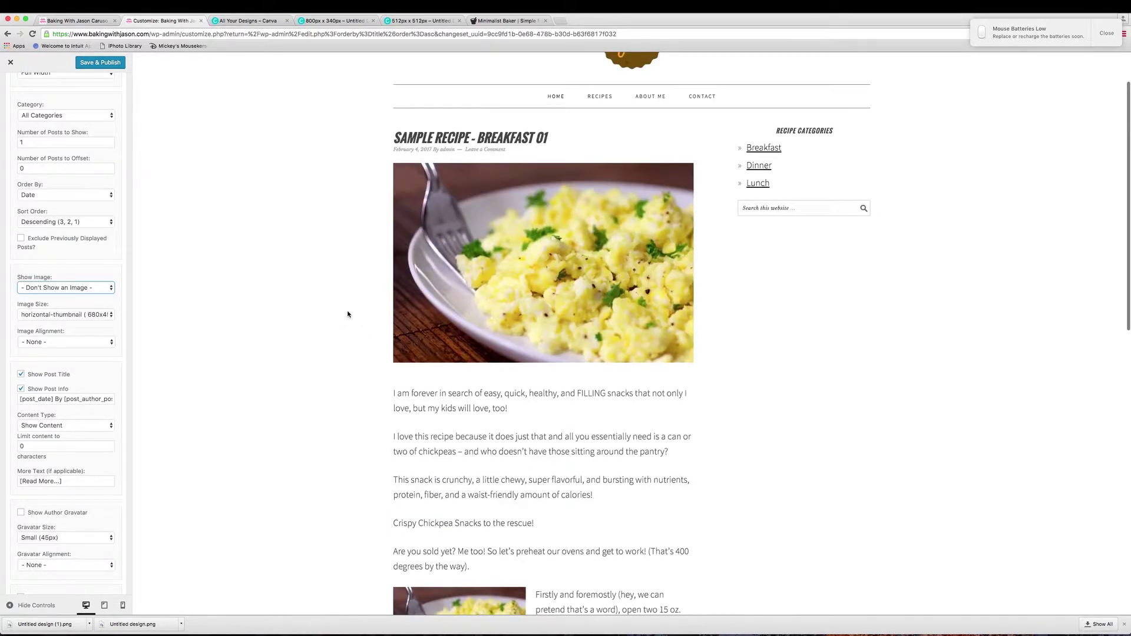
Try the Show Author Gravatar option in the Home Top Featured Posts widget and turn it off again
scroll(66, 411, down, 3)
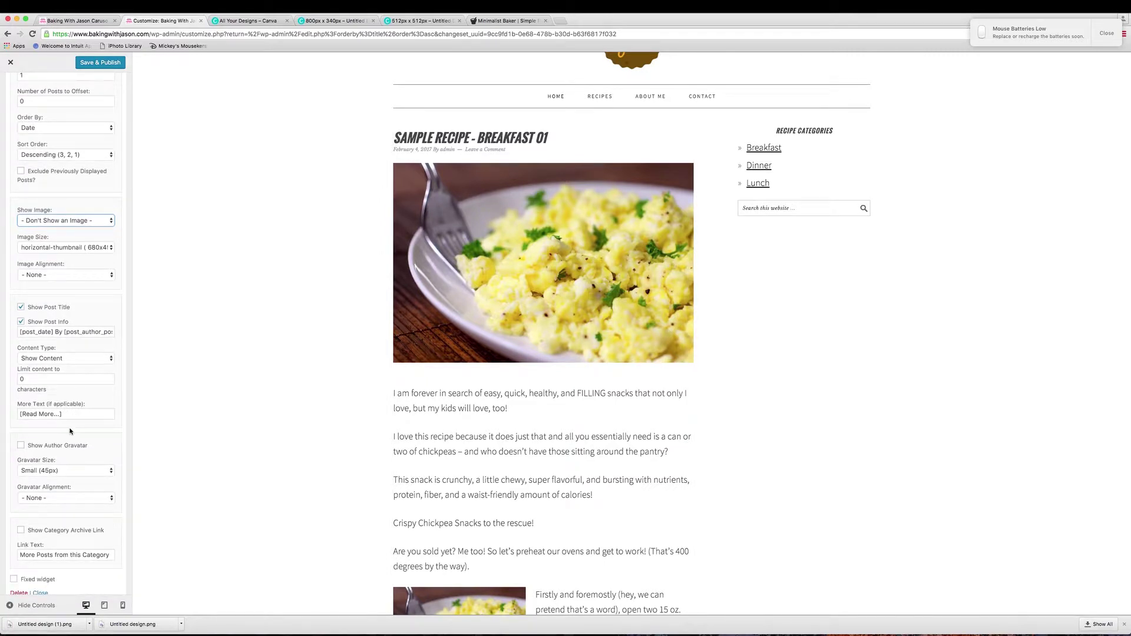
scroll(89, 437, down, 1)
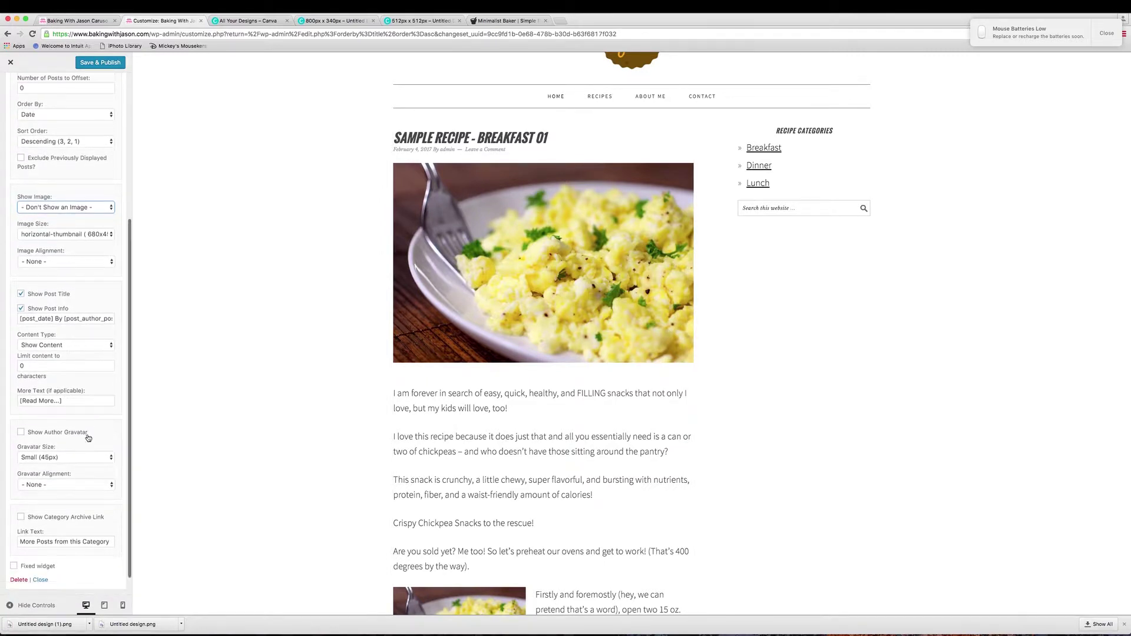
click(21, 433)
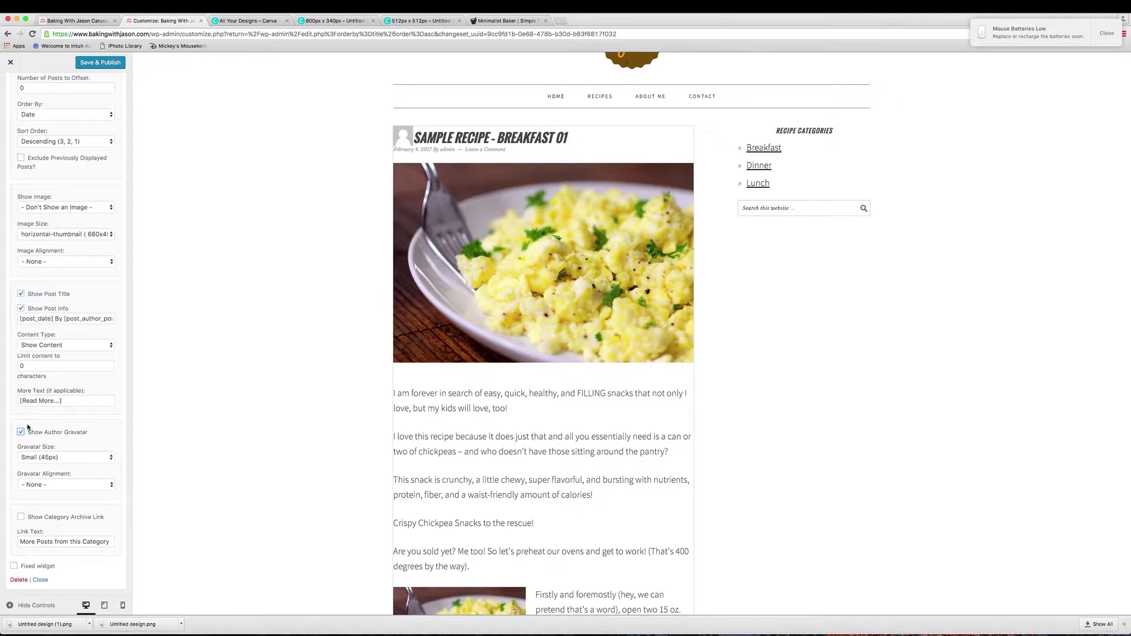
click(22, 433)
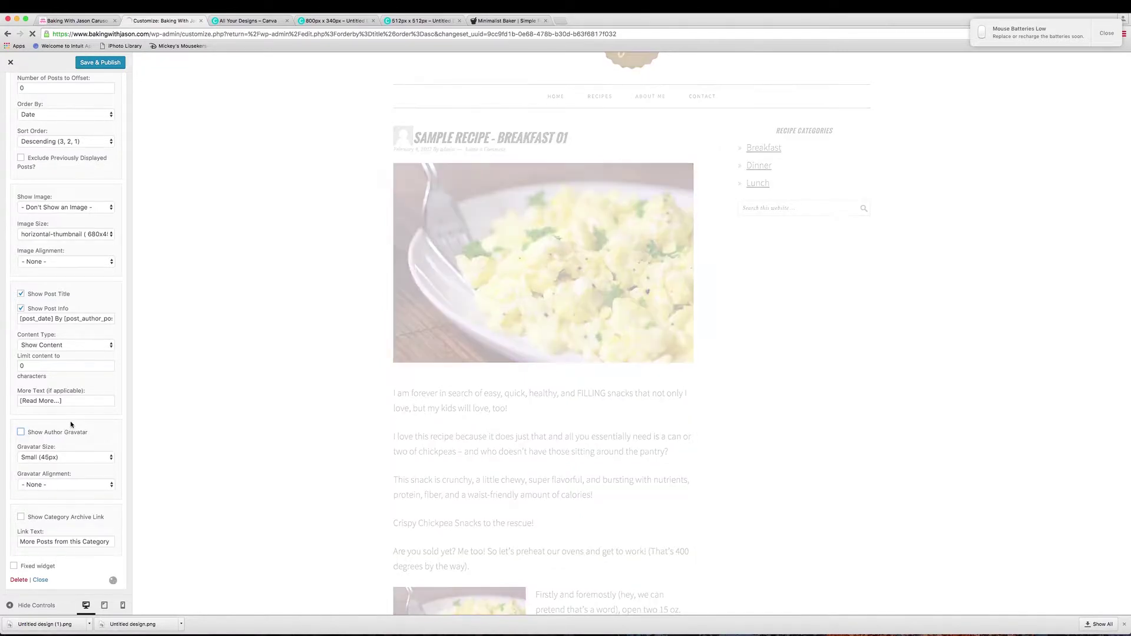
Look over the full post in the preview, save and publish the Home Top widget settings, and close the Customizer
scroll(91, 472, down, 1)
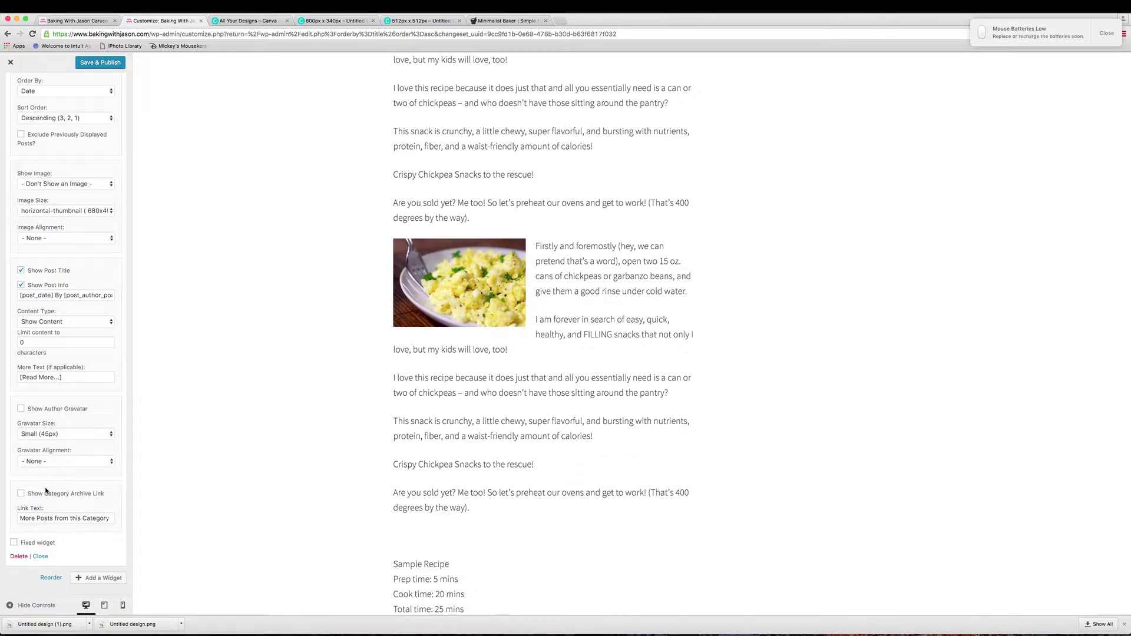
scroll(324, 434, up, 5)
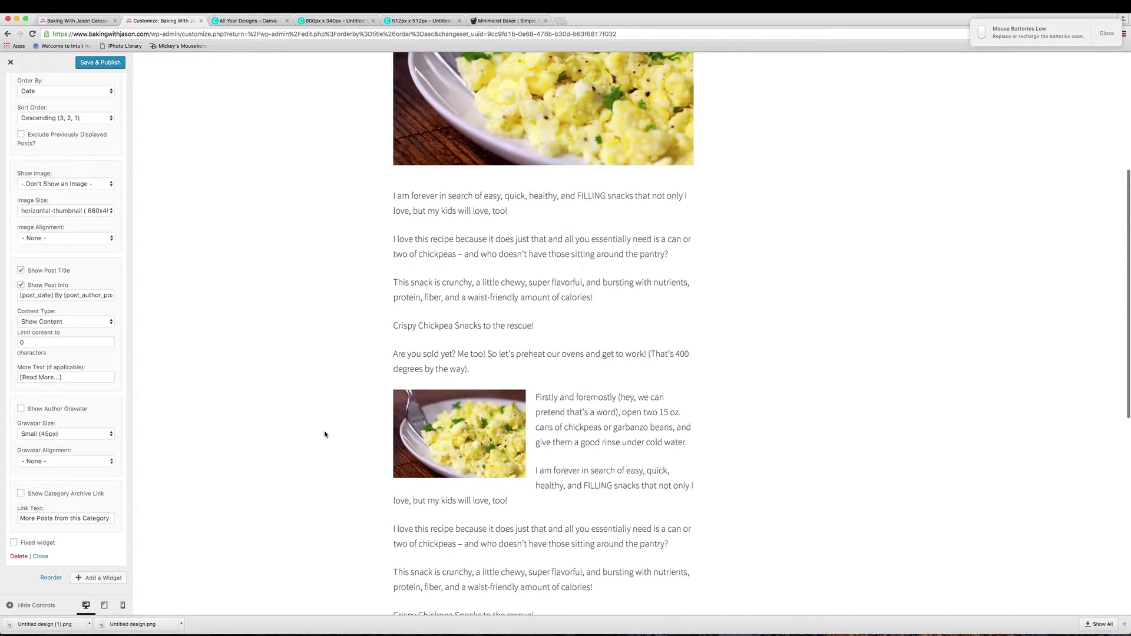
scroll(324, 434, up, 1)
scroll(323, 430, down, 4)
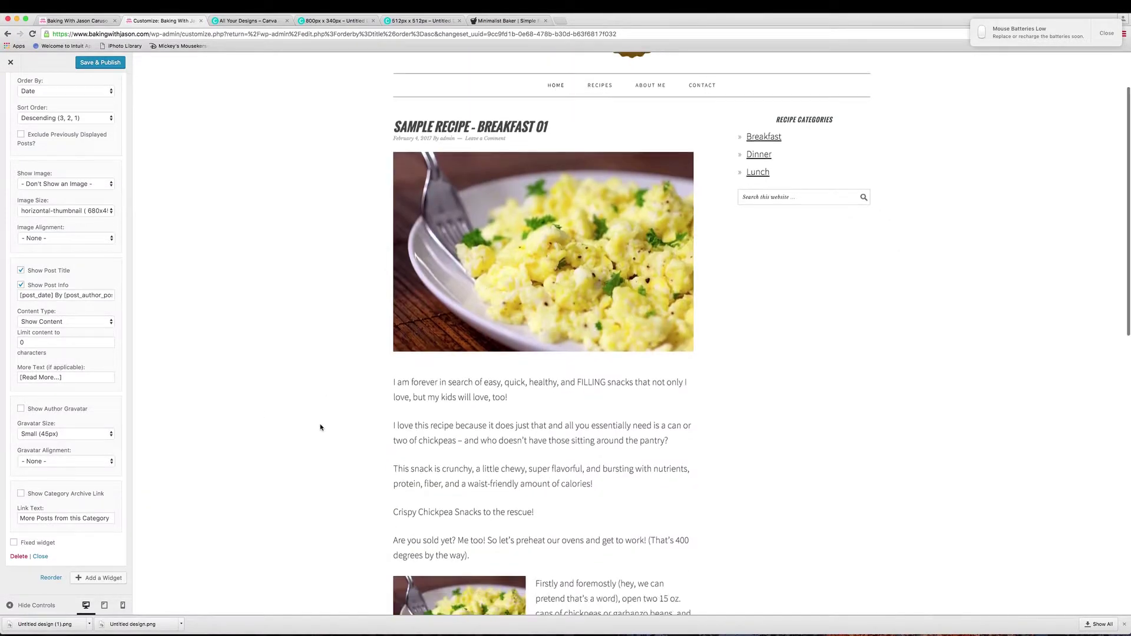
scroll(321, 428, down, 2)
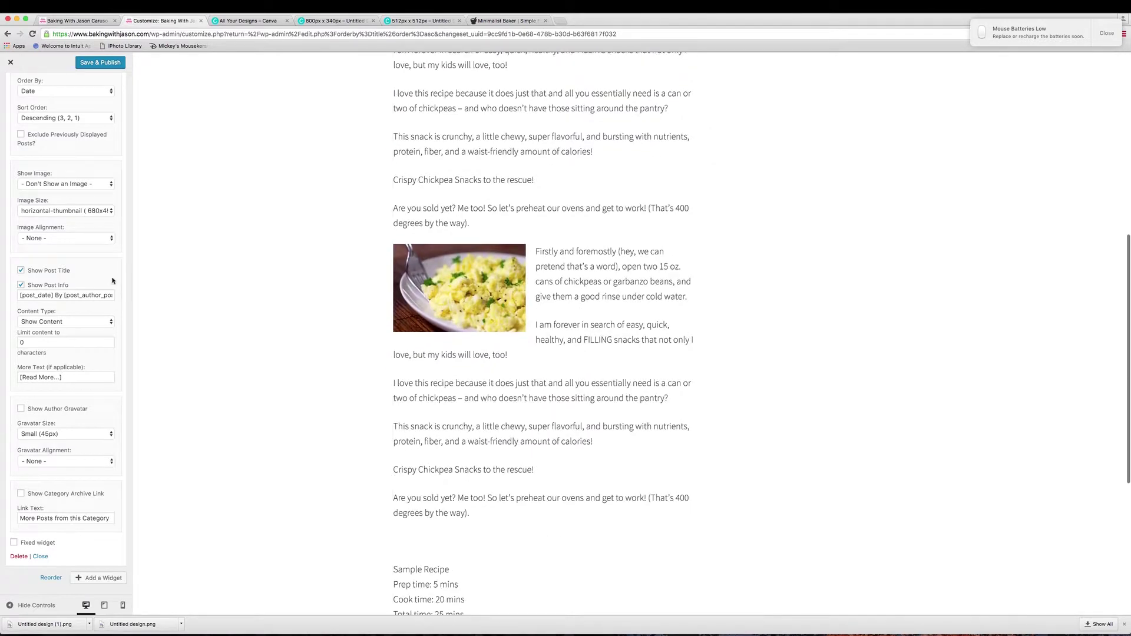
click(108, 67)
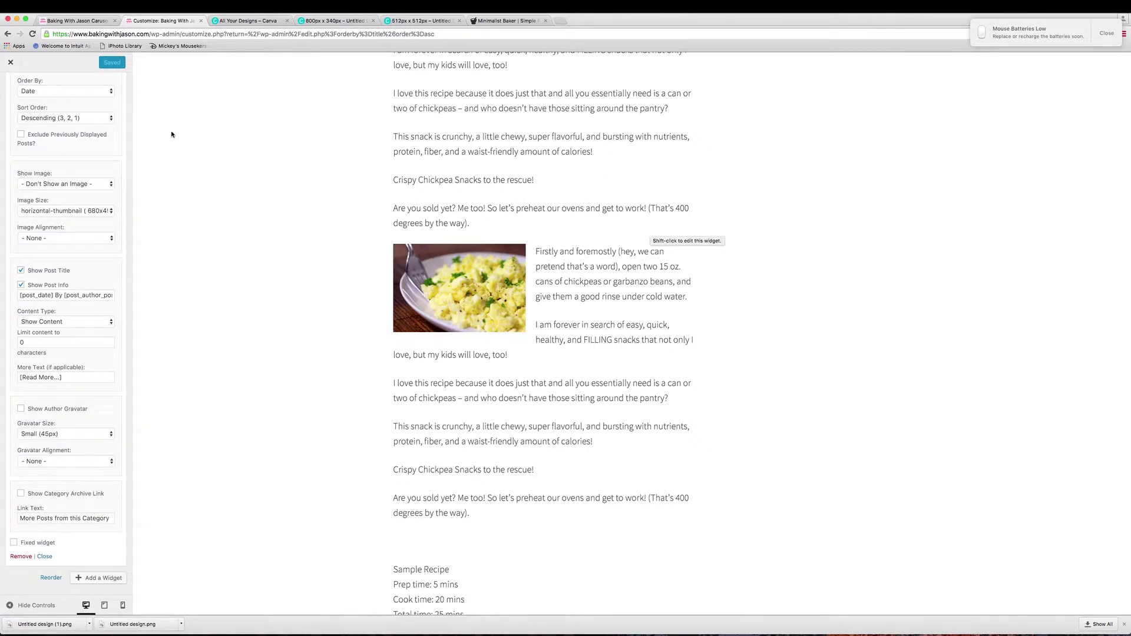
scroll(172, 135, up, 2)
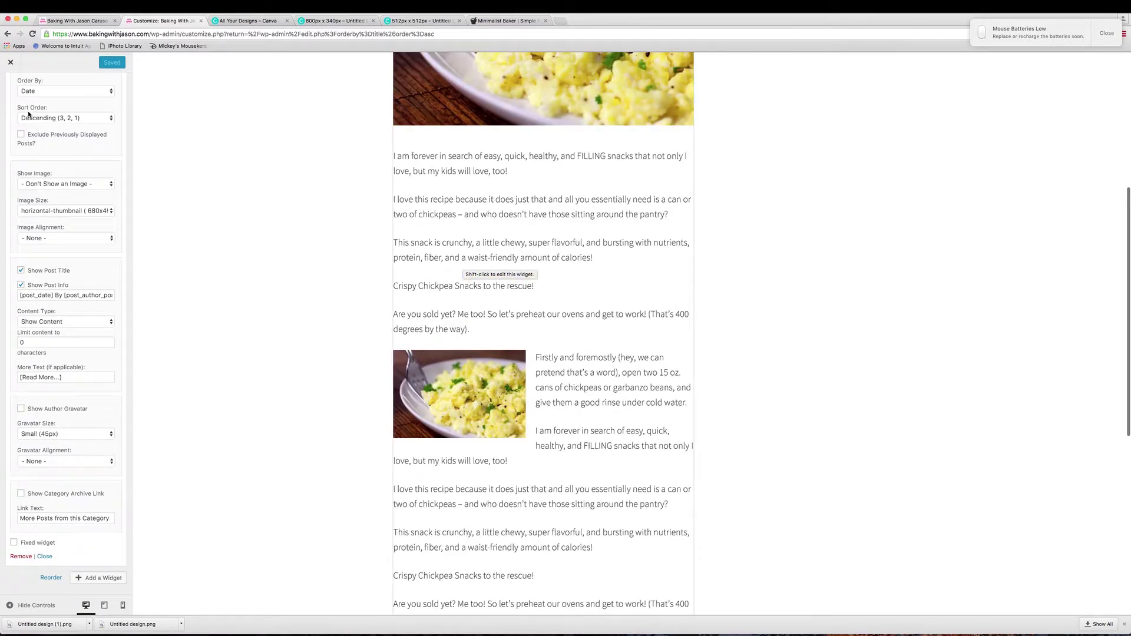
click(10, 63)
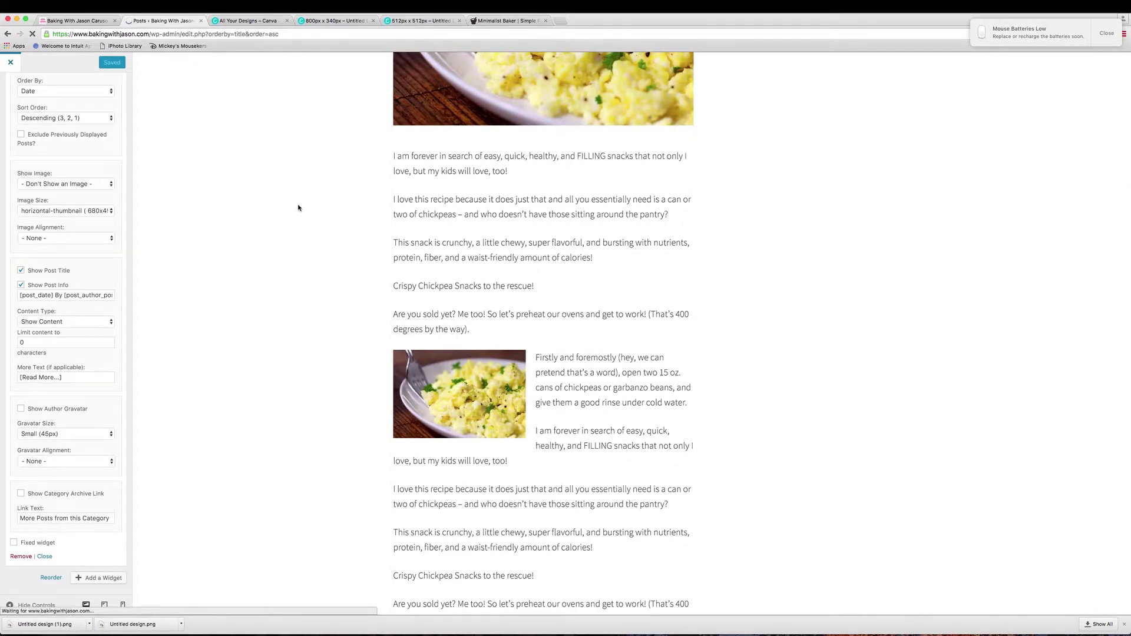
Reopen the theme Customizer and open the Home Middle widget area
mouse_move(26, 253)
click(103, 269)
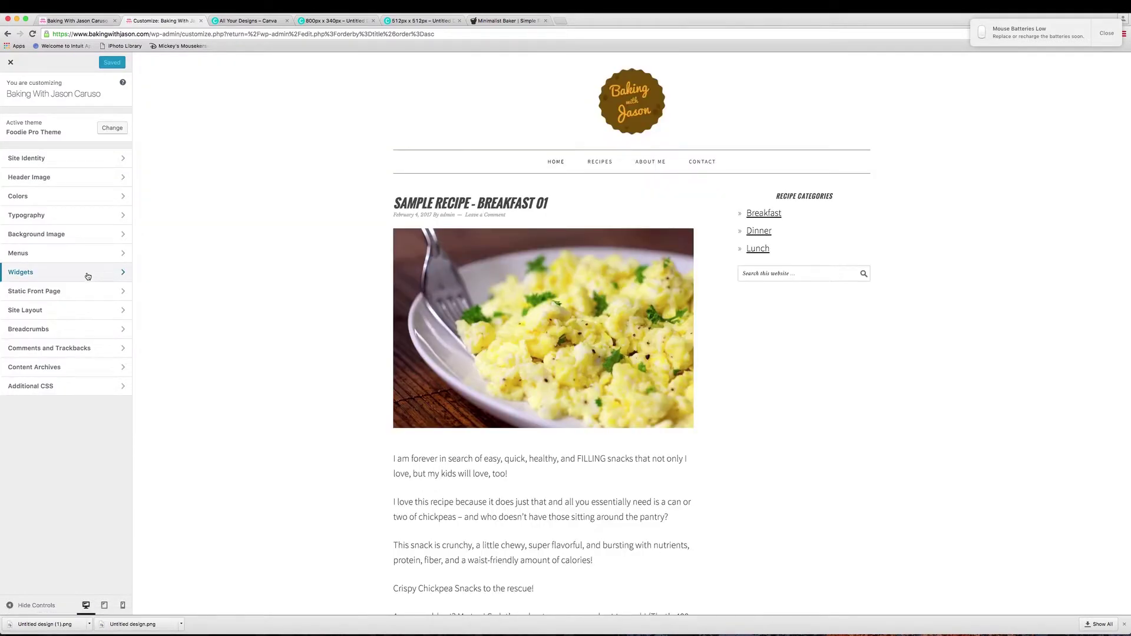
click(88, 276)
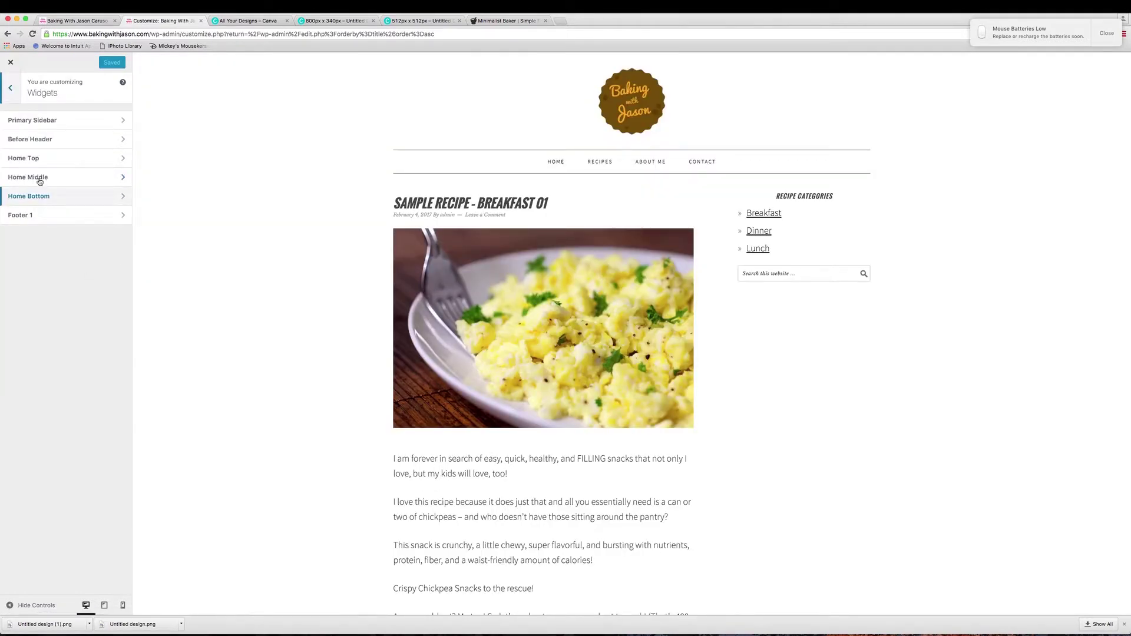
scroll(244, 235, down, 10)
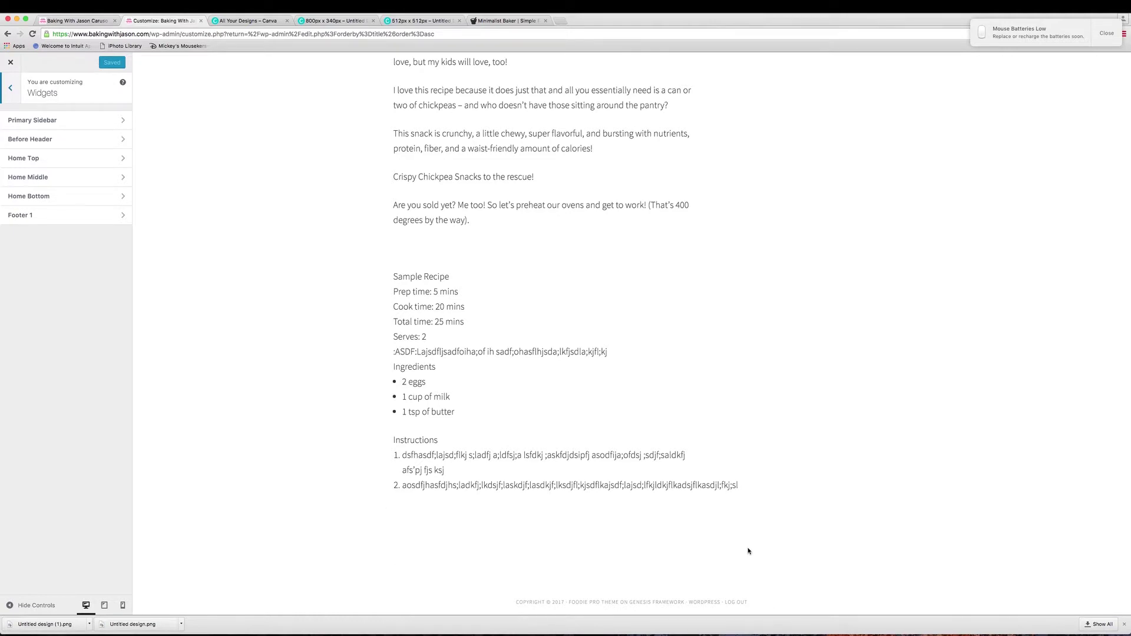
click(38, 178)
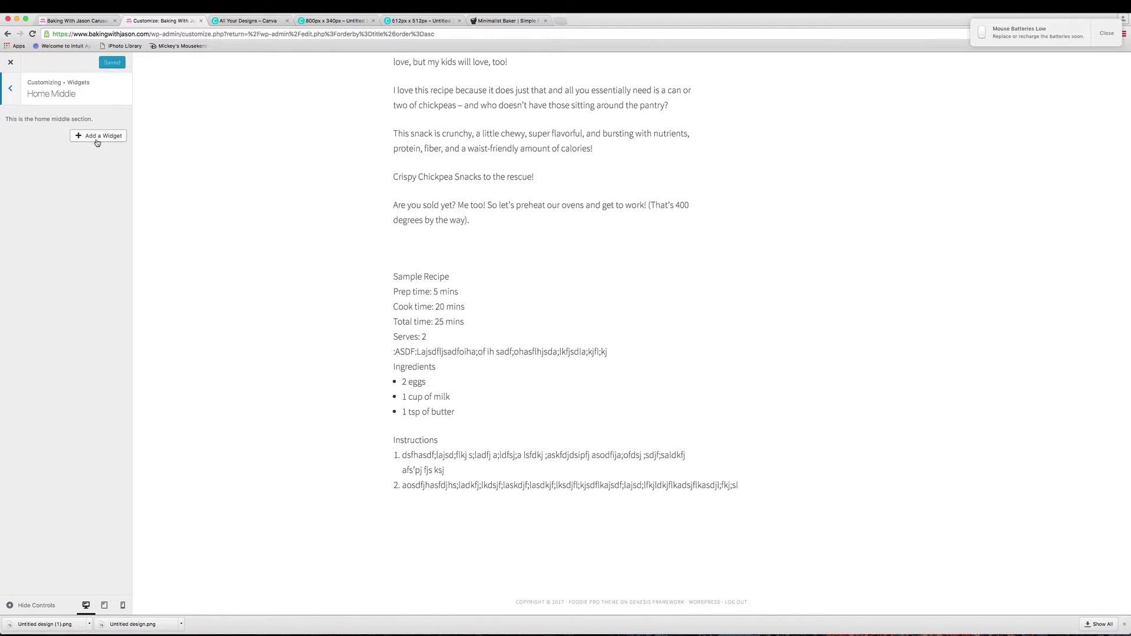
scroll(404, 291, up, 5)
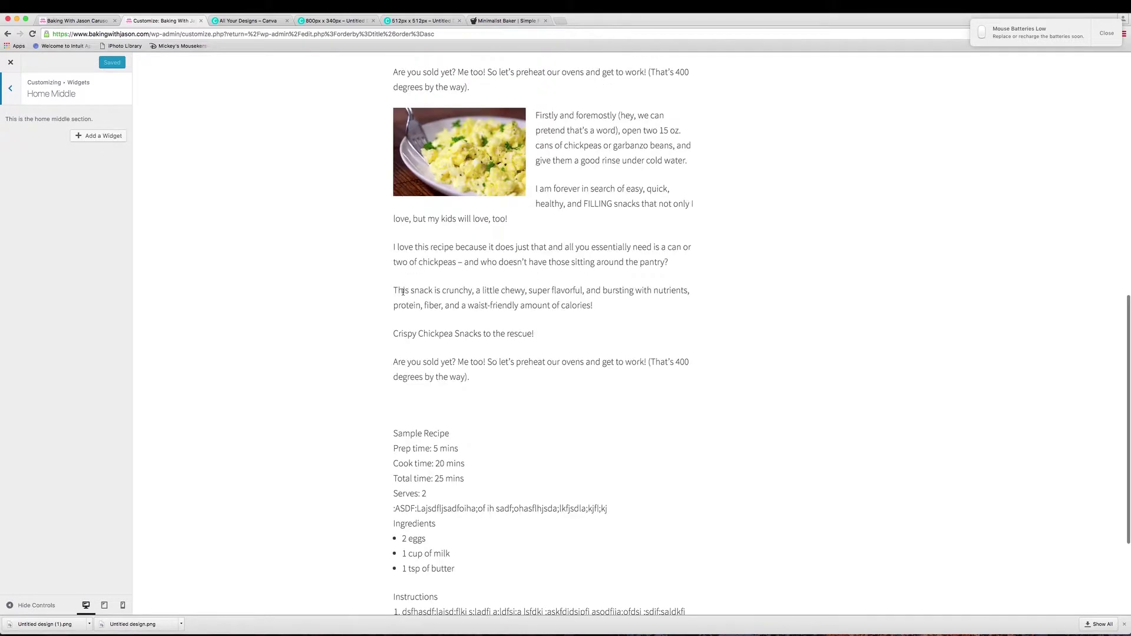
Switch to the Minimalist Baker site and examine how its home page lays out the full post and the shorter posts below it
click(499, 21)
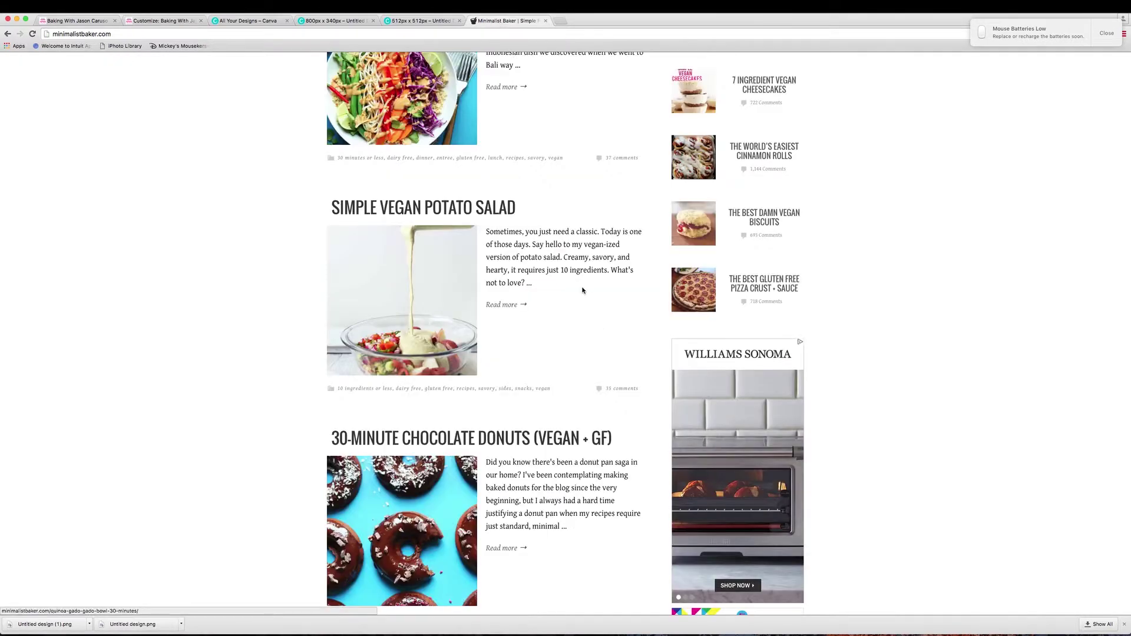
scroll(582, 291, up, 10)
scroll(582, 290, up, 10)
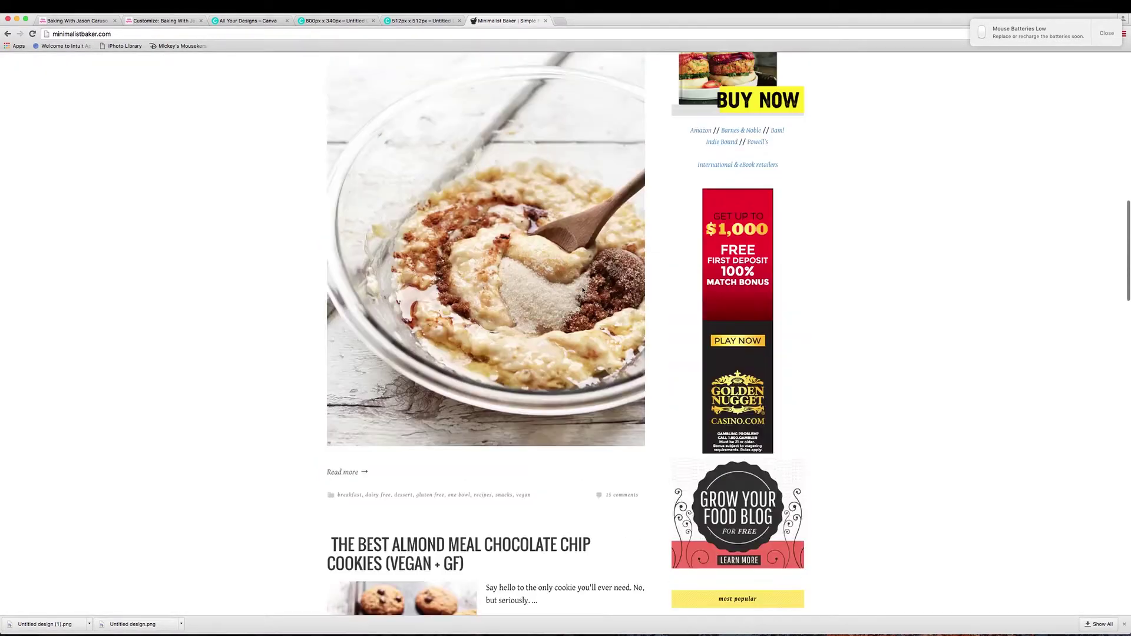
scroll(582, 290, up, 3)
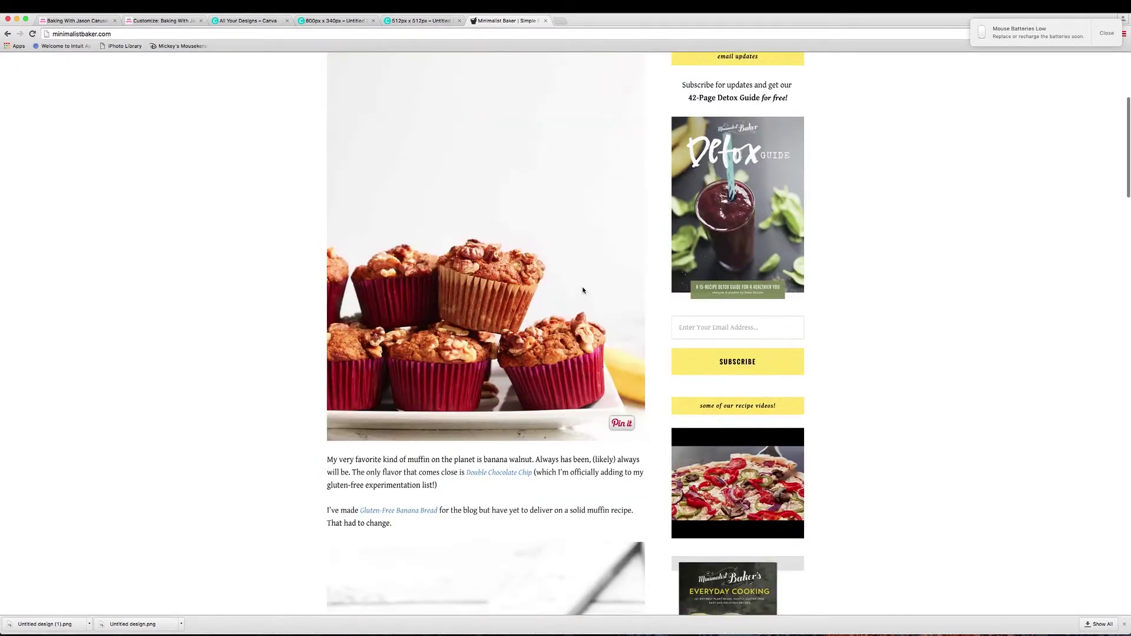
scroll(582, 290, down, 12)
scroll(582, 291, down, 3)
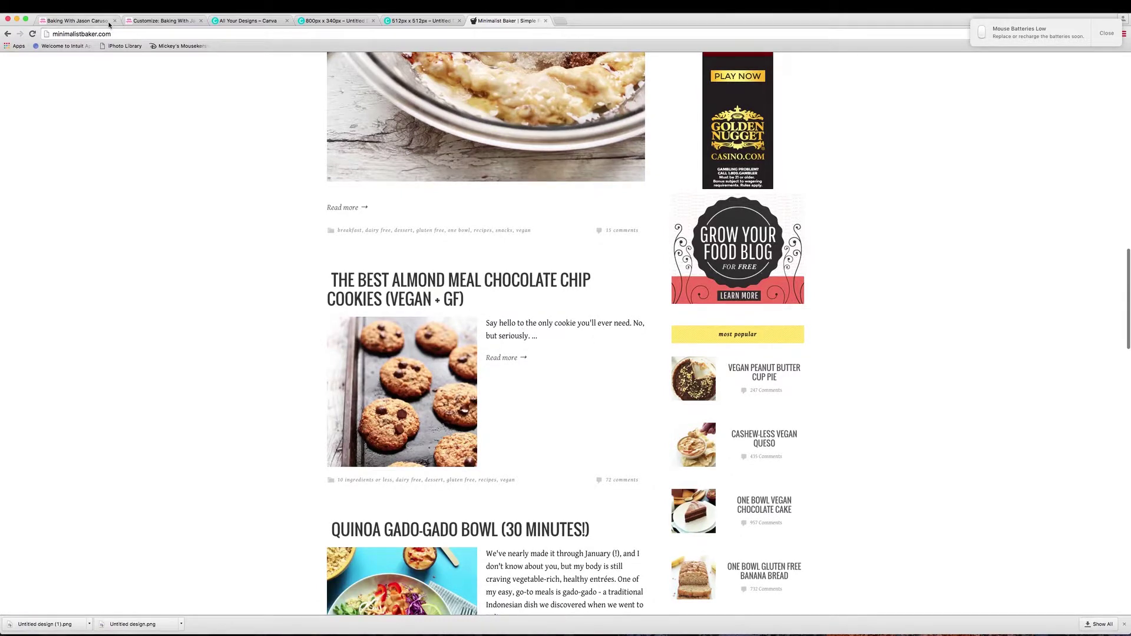
Return to the Customizer, add a Foodie Pro - Featured Posts widget to Home Middle, and set it to show 3 posts
click(160, 21)
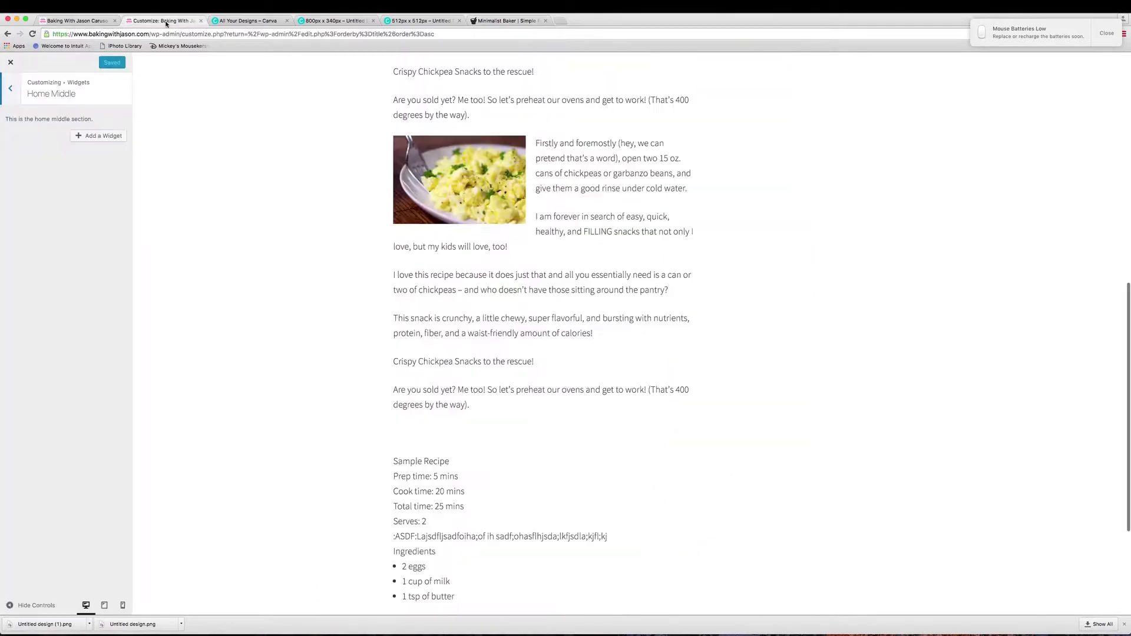
click(91, 137)
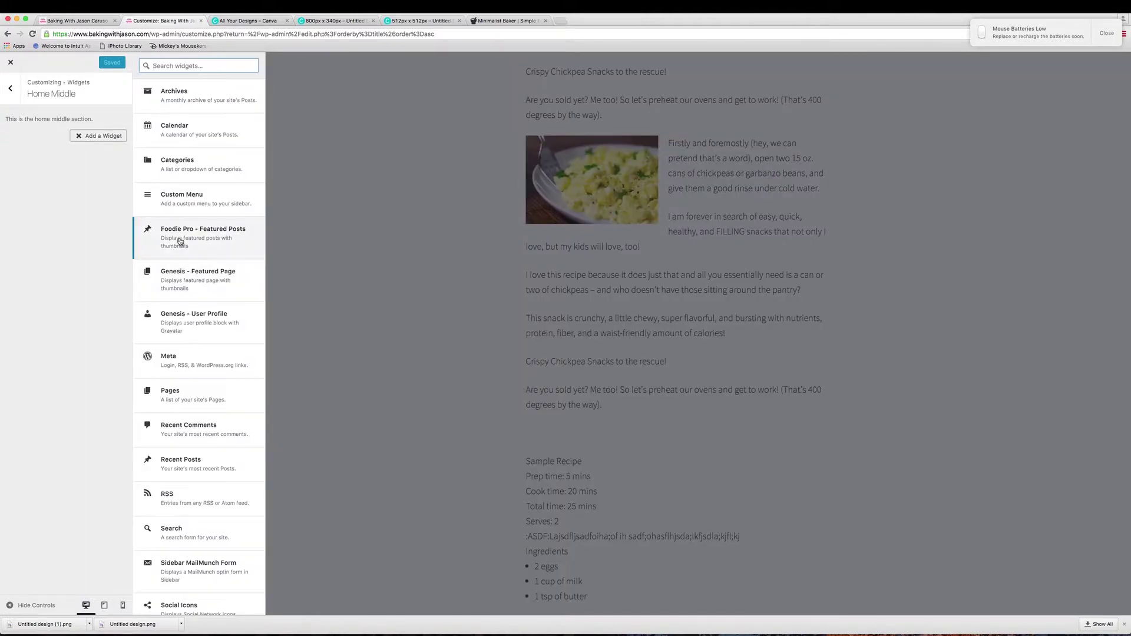
click(180, 238)
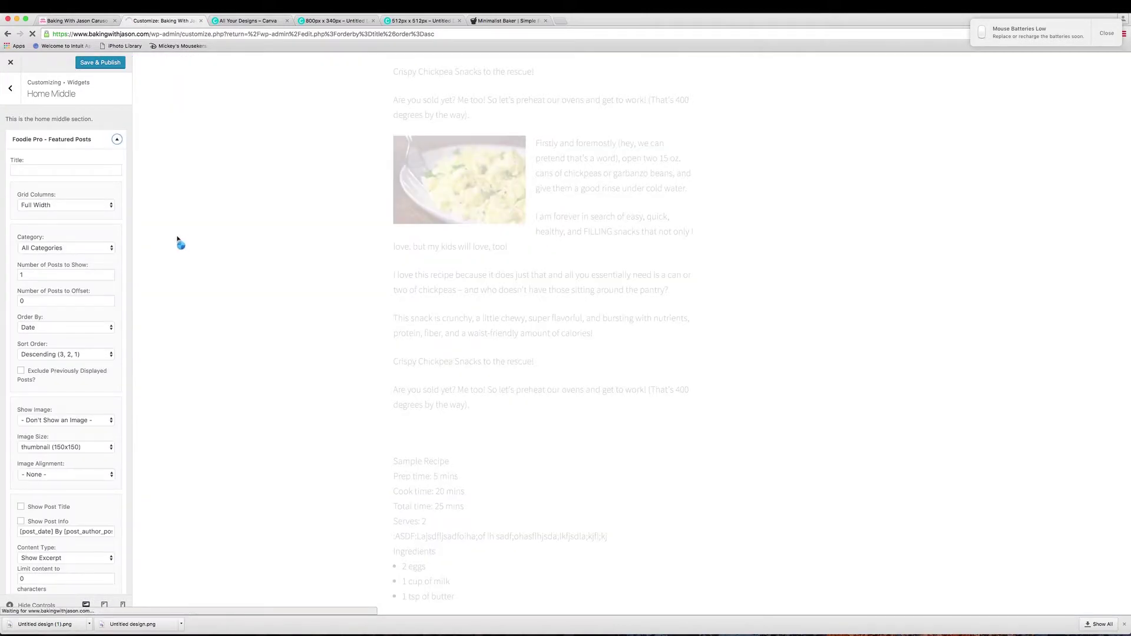
scroll(245, 289, down, 5)
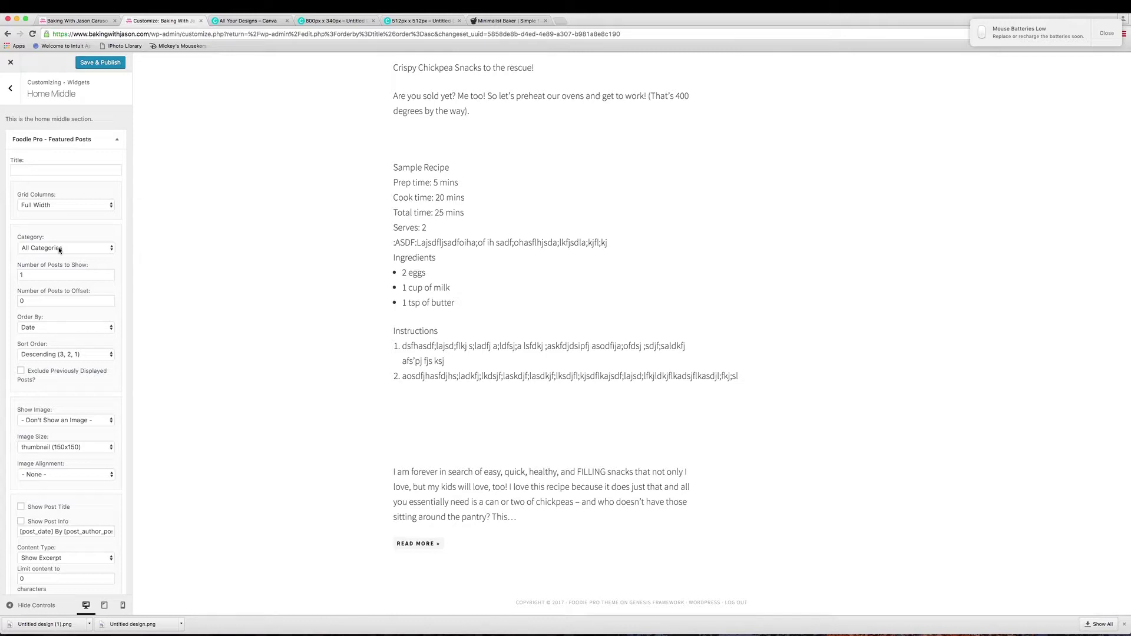
drag(29, 274, 17, 275)
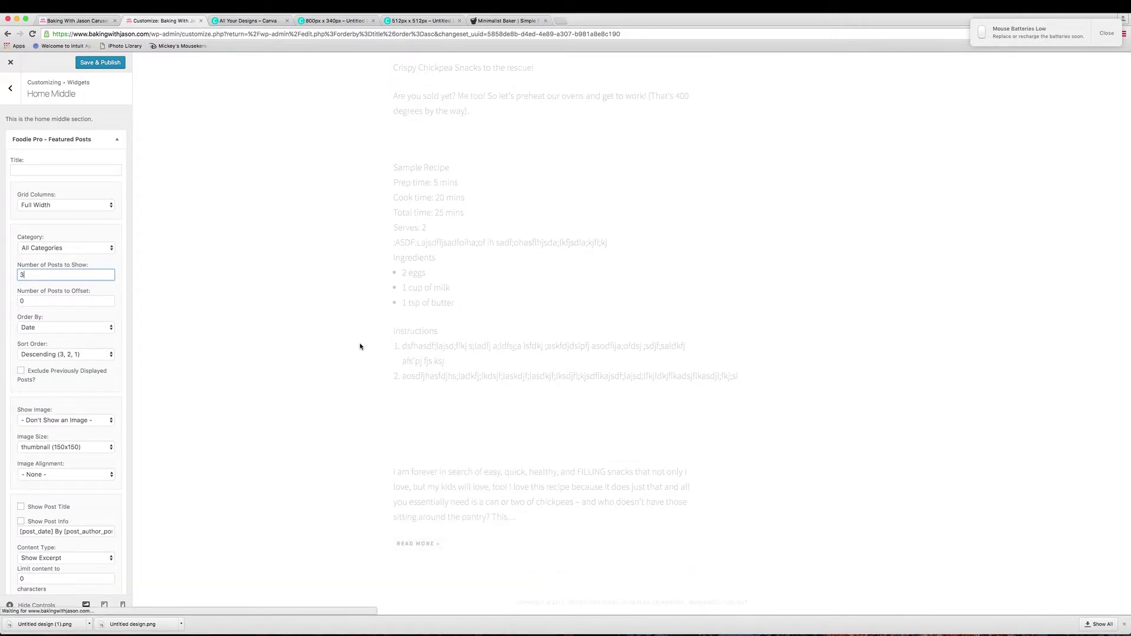
scroll(360, 346, down, 4)
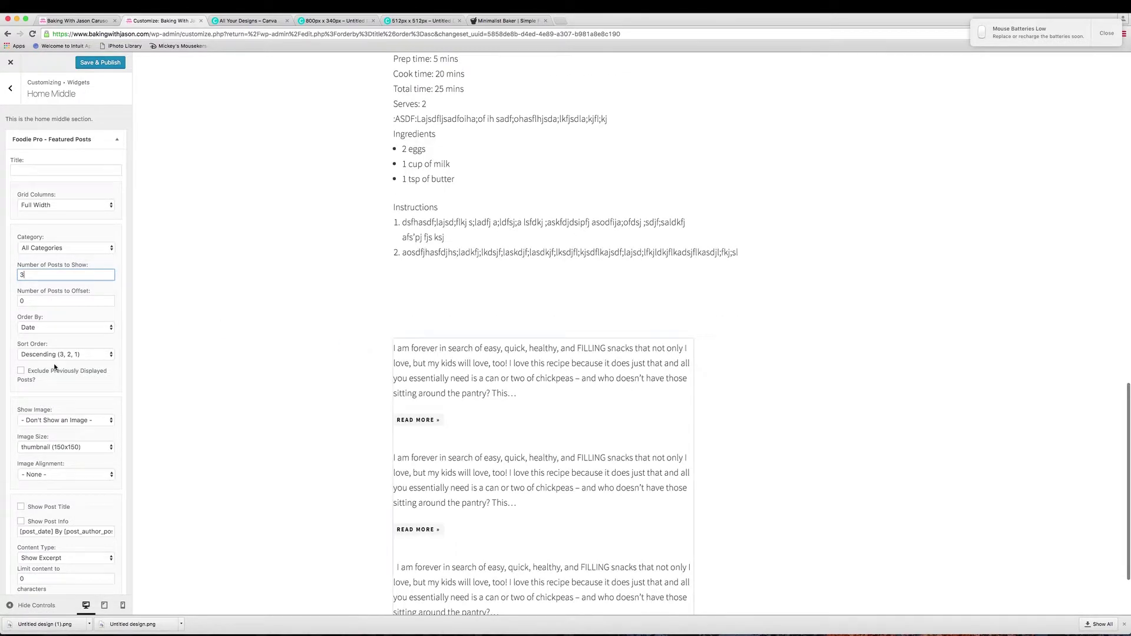
Show the Home Middle widget's post images After Title and set the image alignment to Left
click(59, 421)
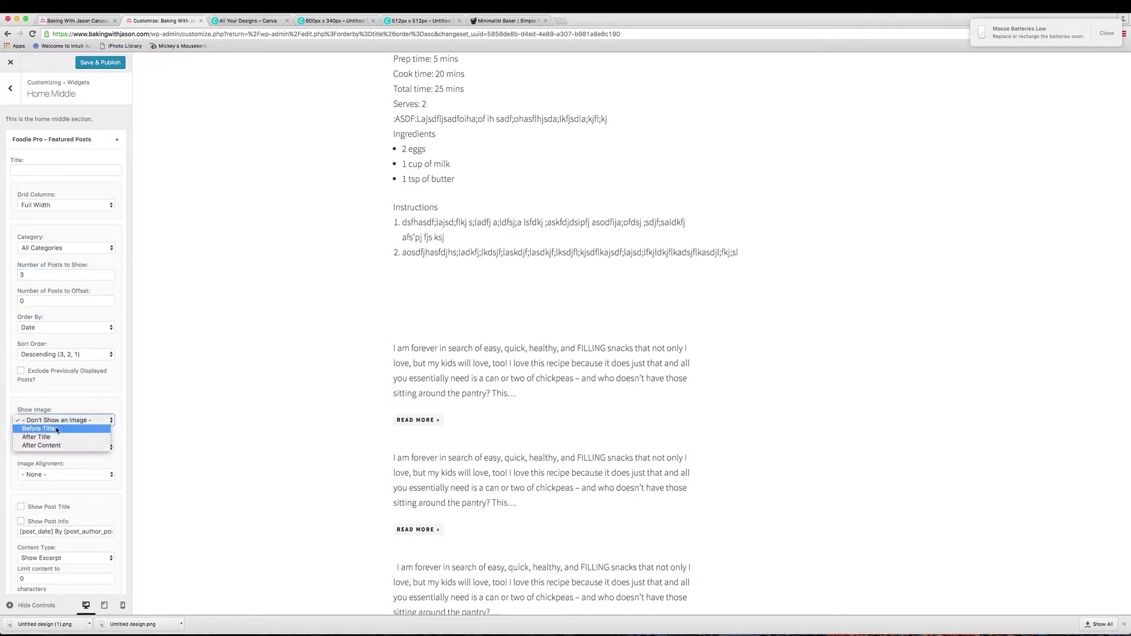
click(56, 431)
click(54, 437)
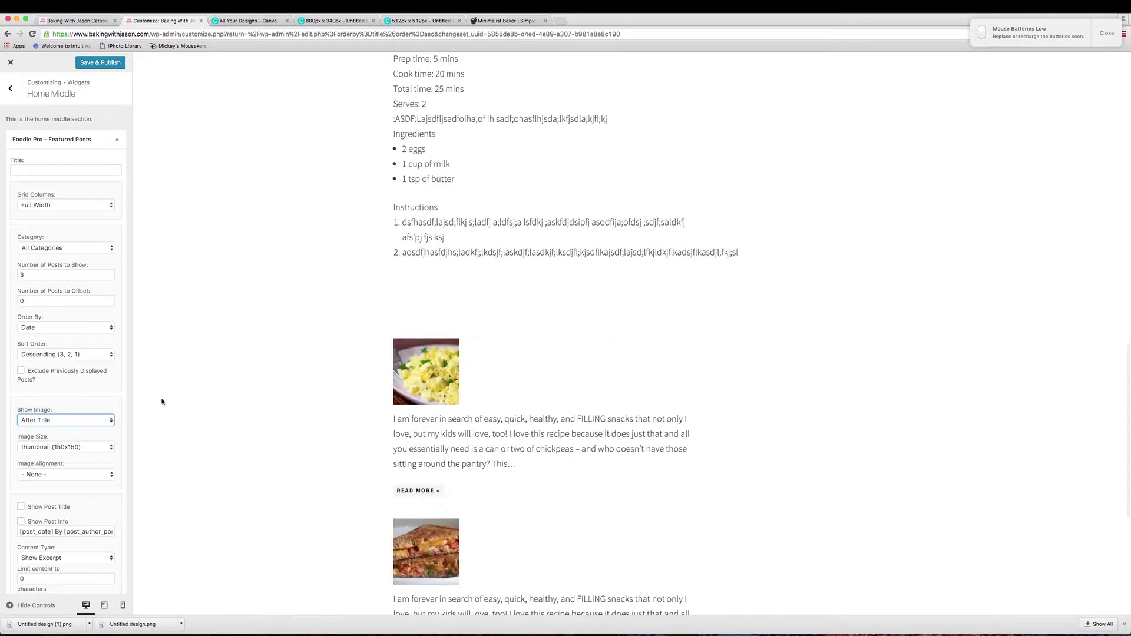
scroll(176, 406, down, 2)
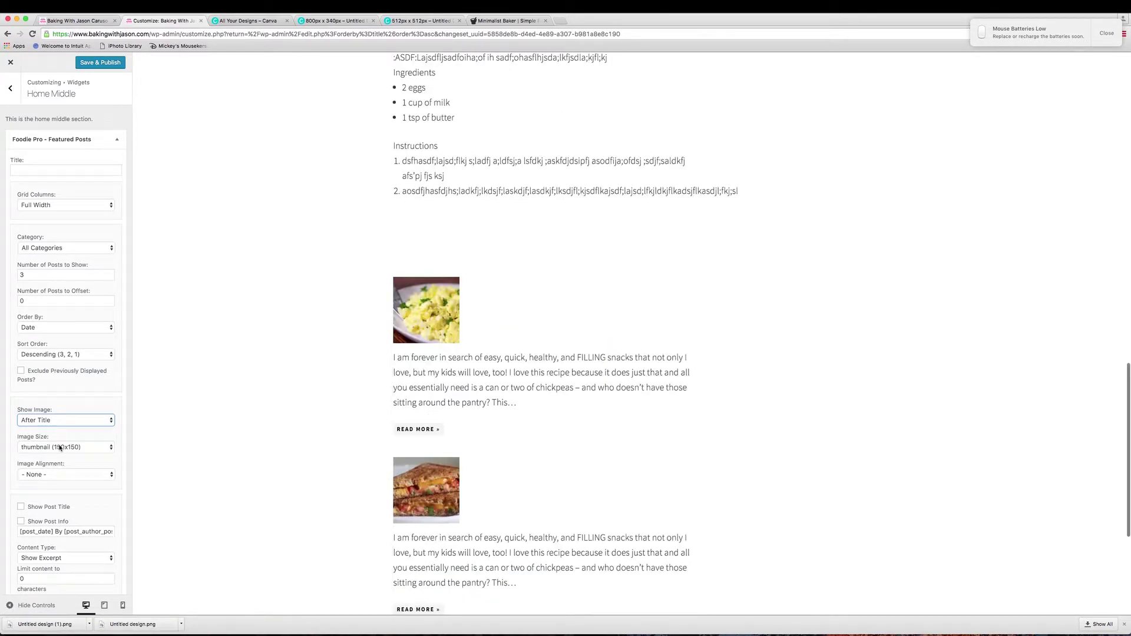
click(66, 482)
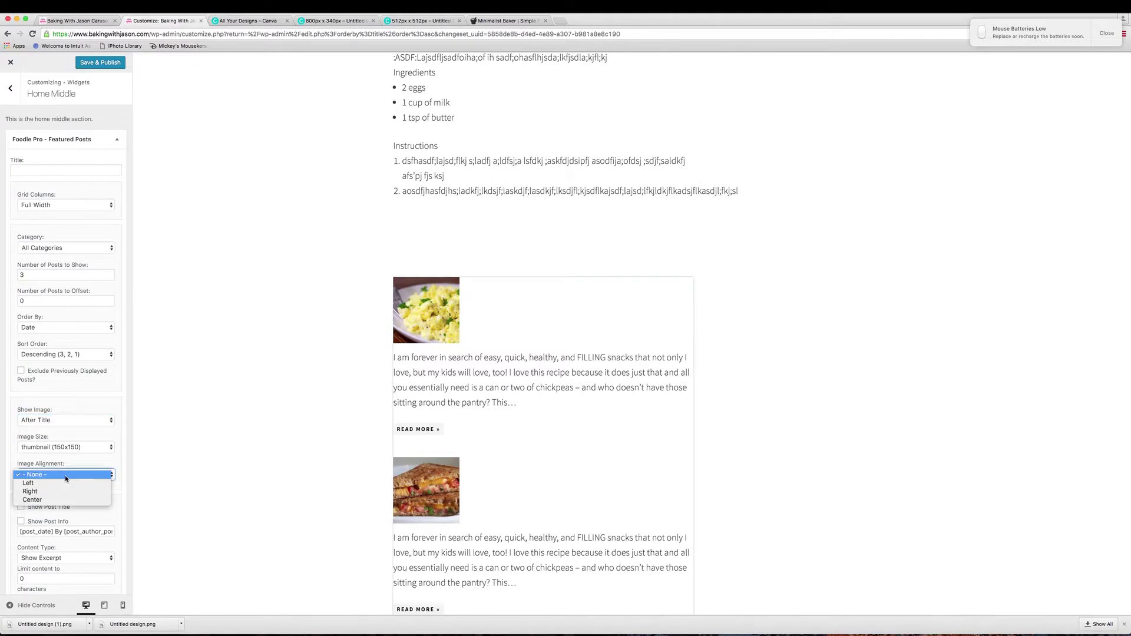
click(62, 481)
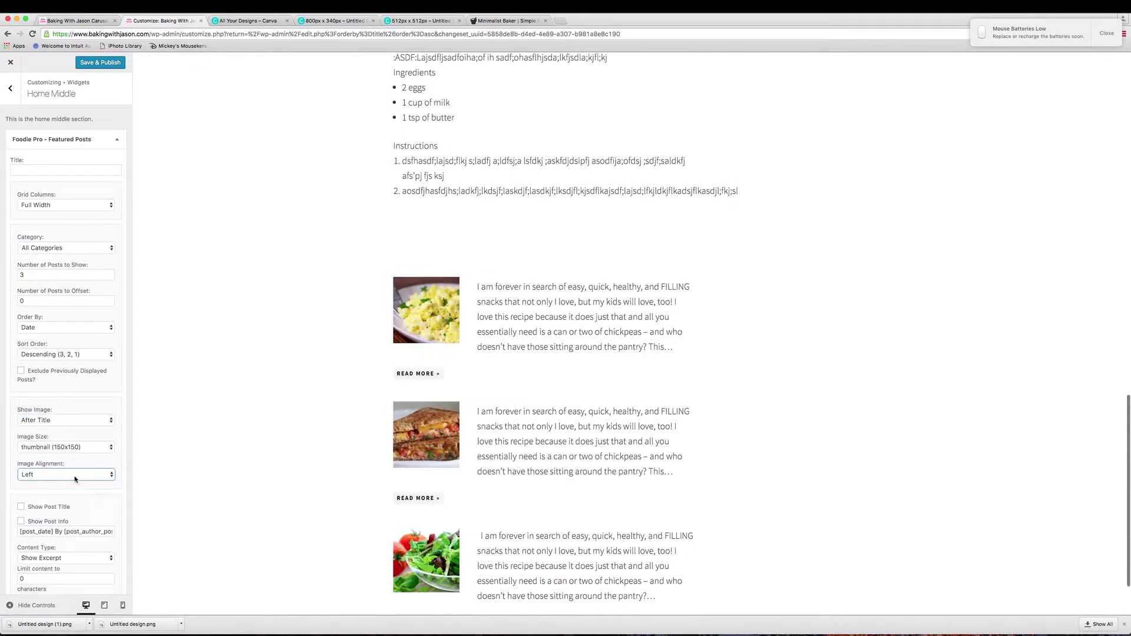
Enable Show Post Title for the Home Middle widget and compare its posts with the full post above in the preview
click(21, 507)
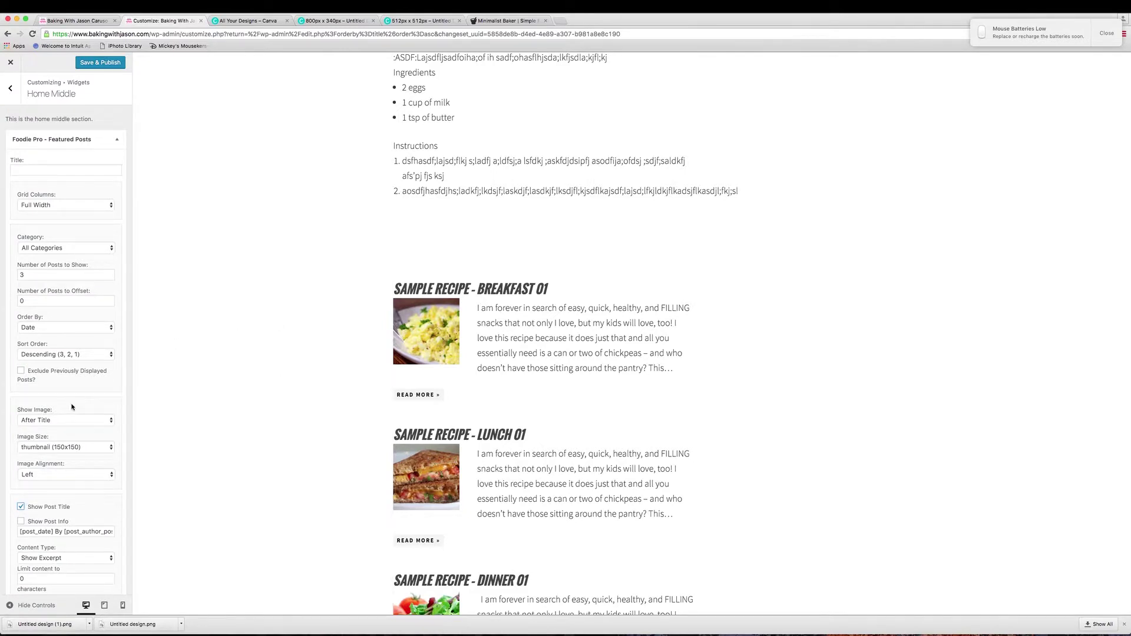
scroll(74, 404, down, 2)
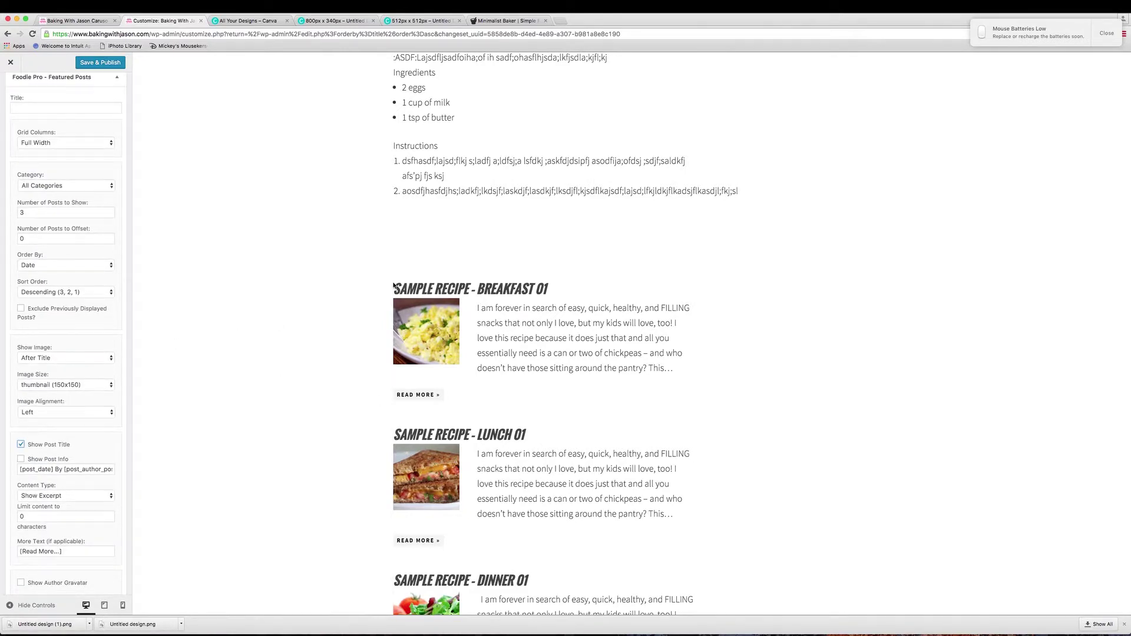
scroll(413, 286, up, 7)
scroll(394, 283, up, 10)
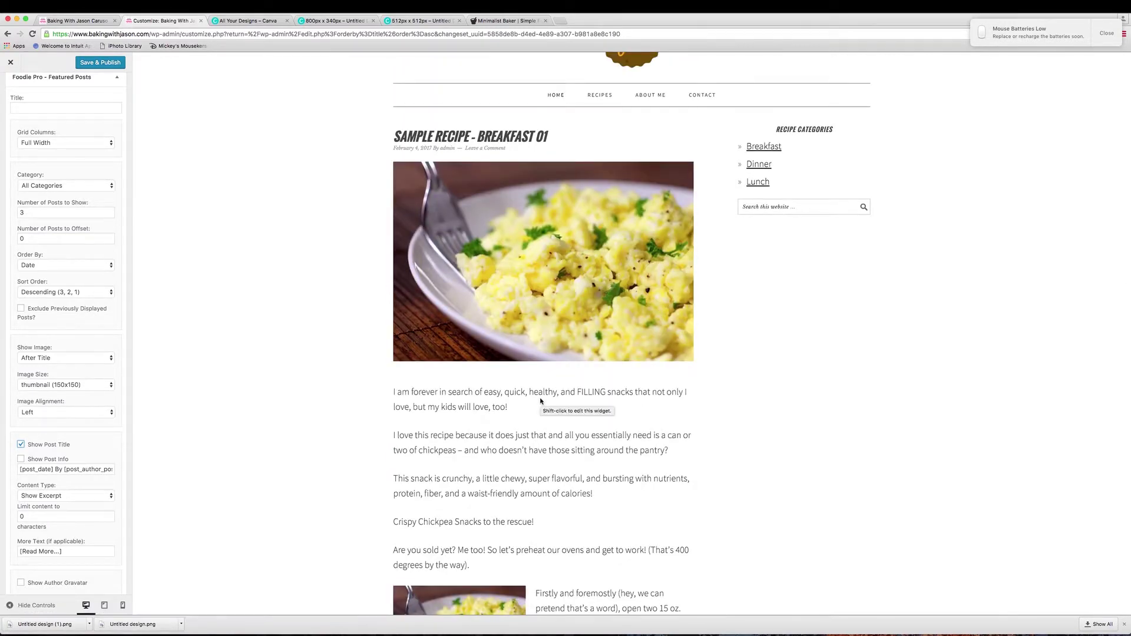
scroll(541, 401, down, 15)
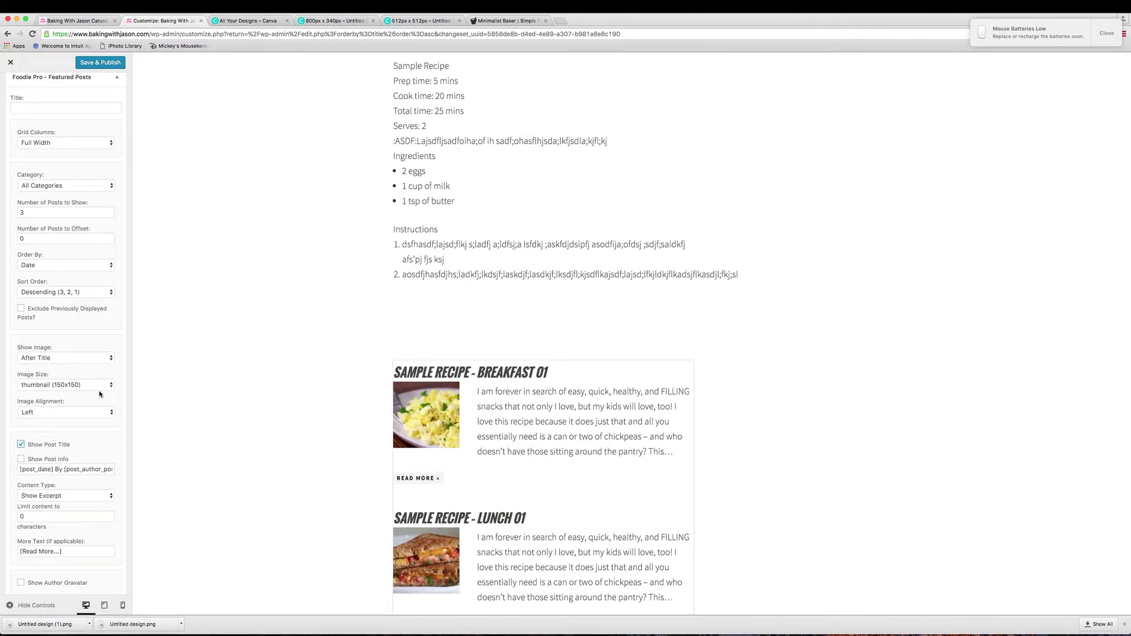
Exclude previously displayed posts from the Home Middle widget and check the resulting post list in the preview
scroll(91, 429, down, 1)
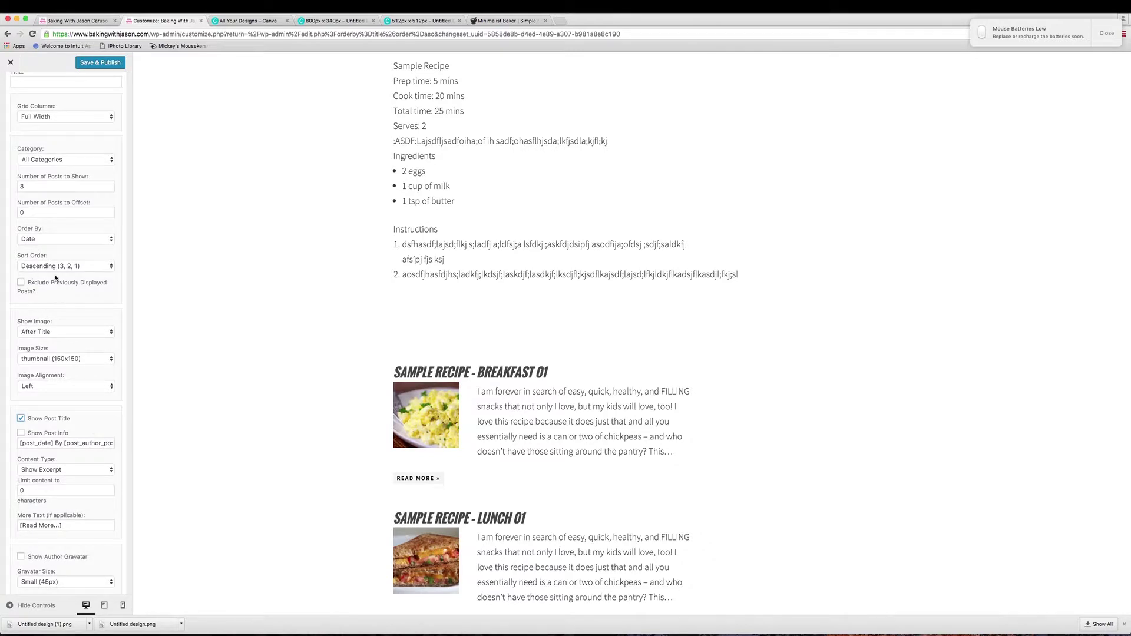
click(21, 285)
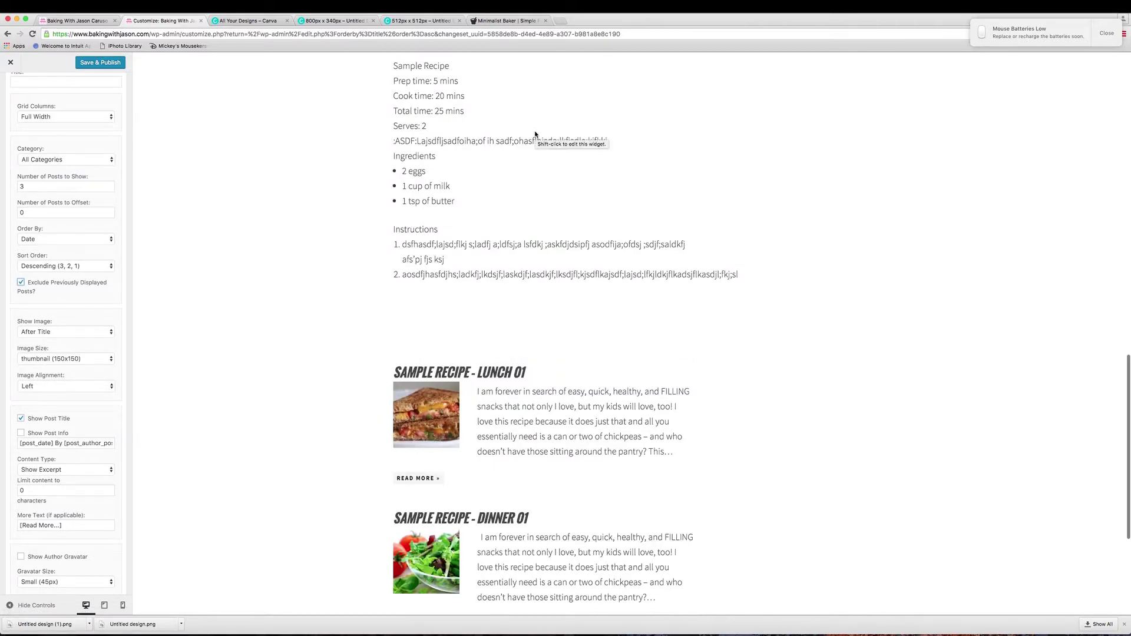
scroll(641, 318, down, 2)
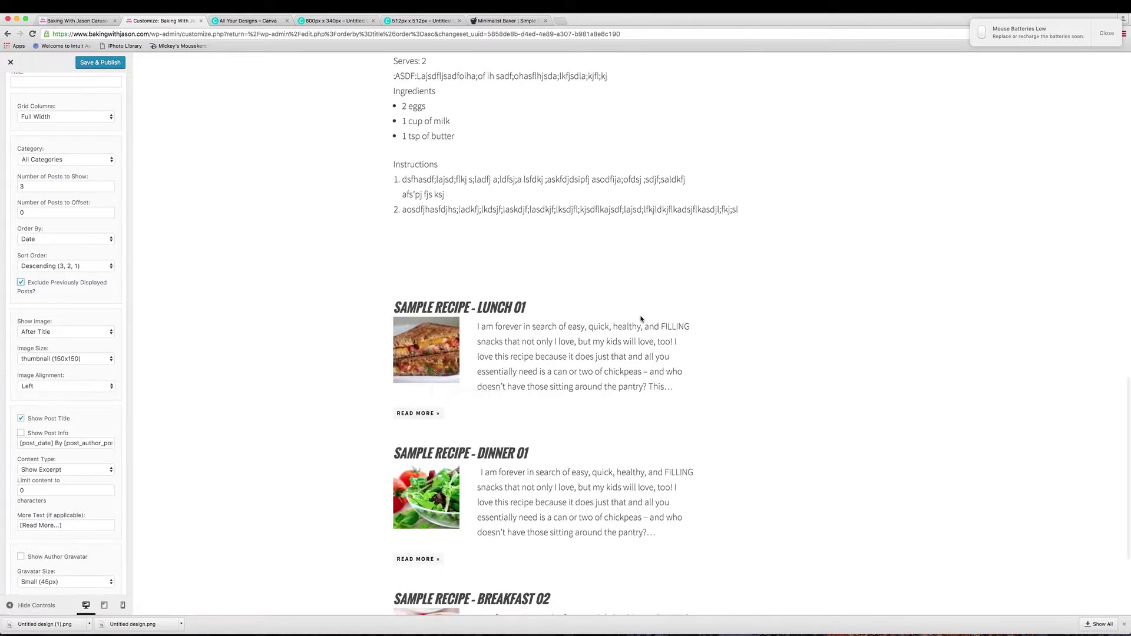
scroll(648, 324, down, 3)
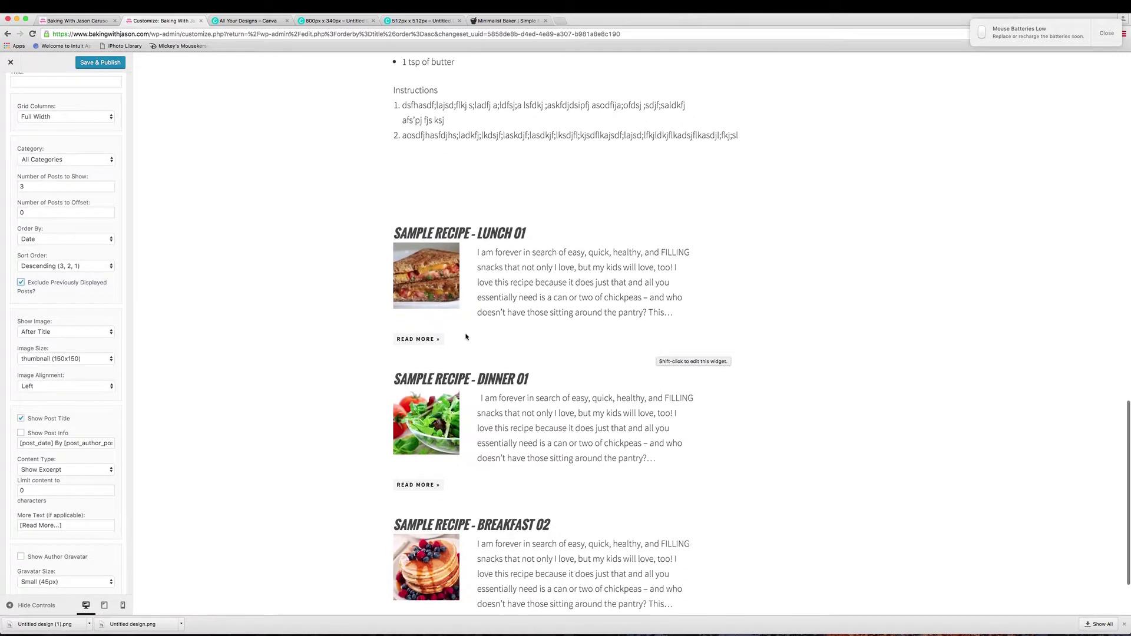
Set the Home Middle widget's image size to square-thumbnail (320x320) and review the page down to its footer
click(66, 360)
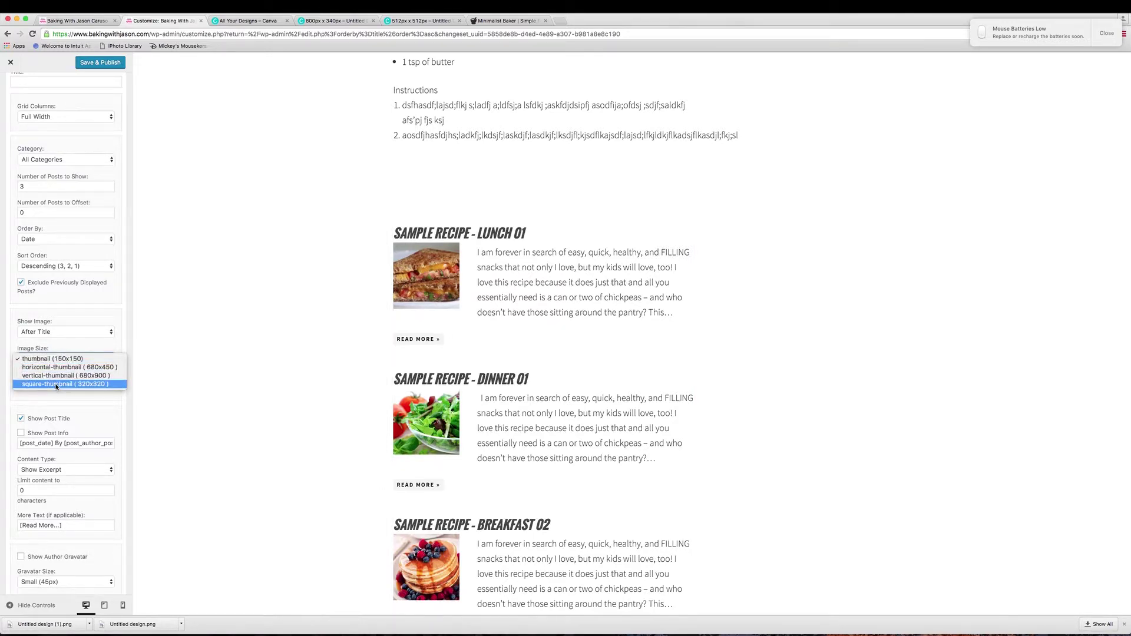
click(57, 384)
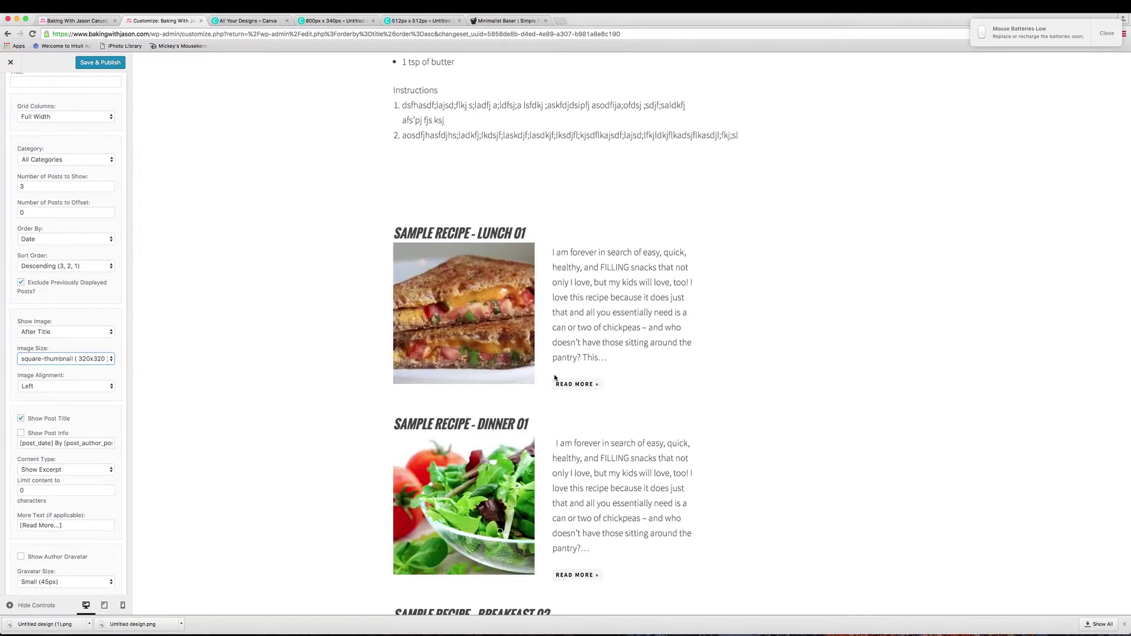
scroll(671, 342, up, 7)
scroll(686, 338, up, 4)
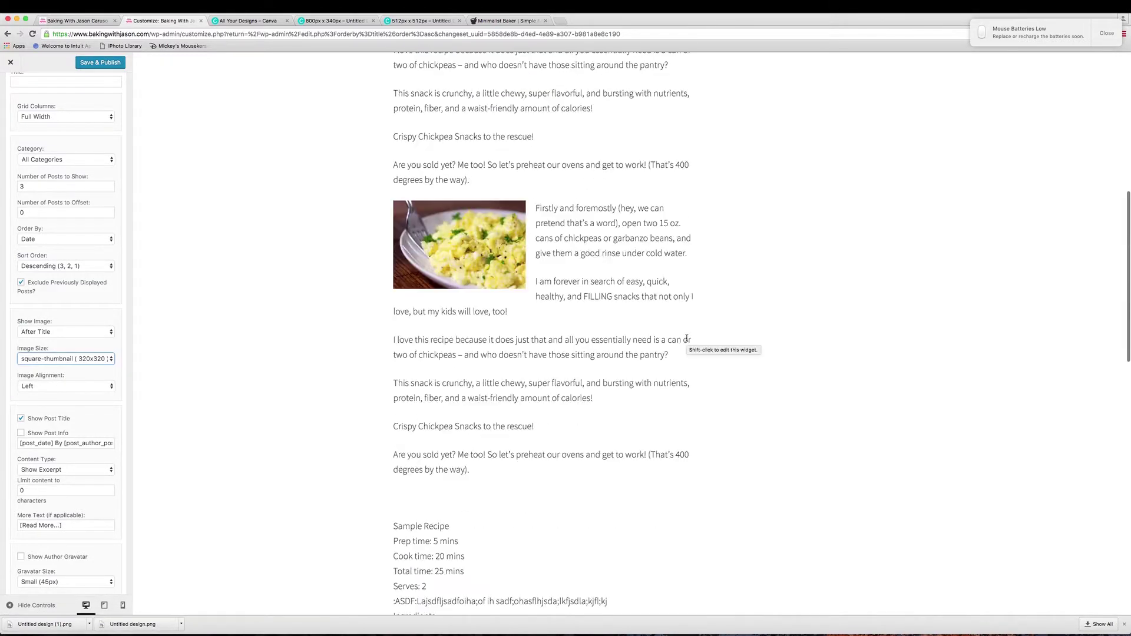
scroll(687, 341, down, 2)
scroll(687, 340, down, 8)
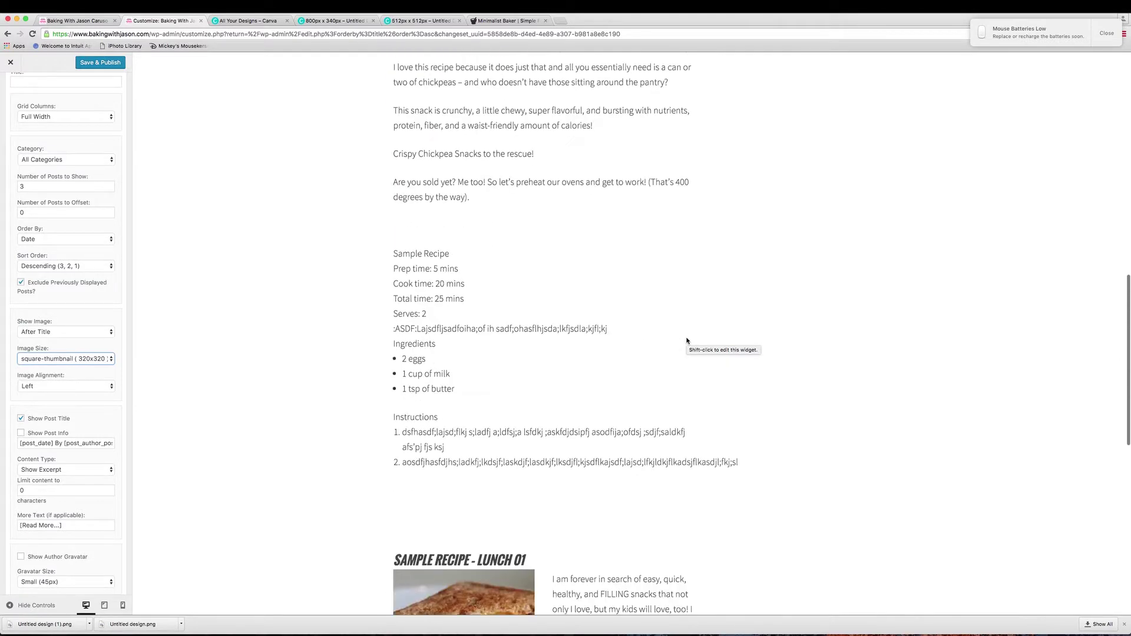
scroll(687, 341, down, 2)
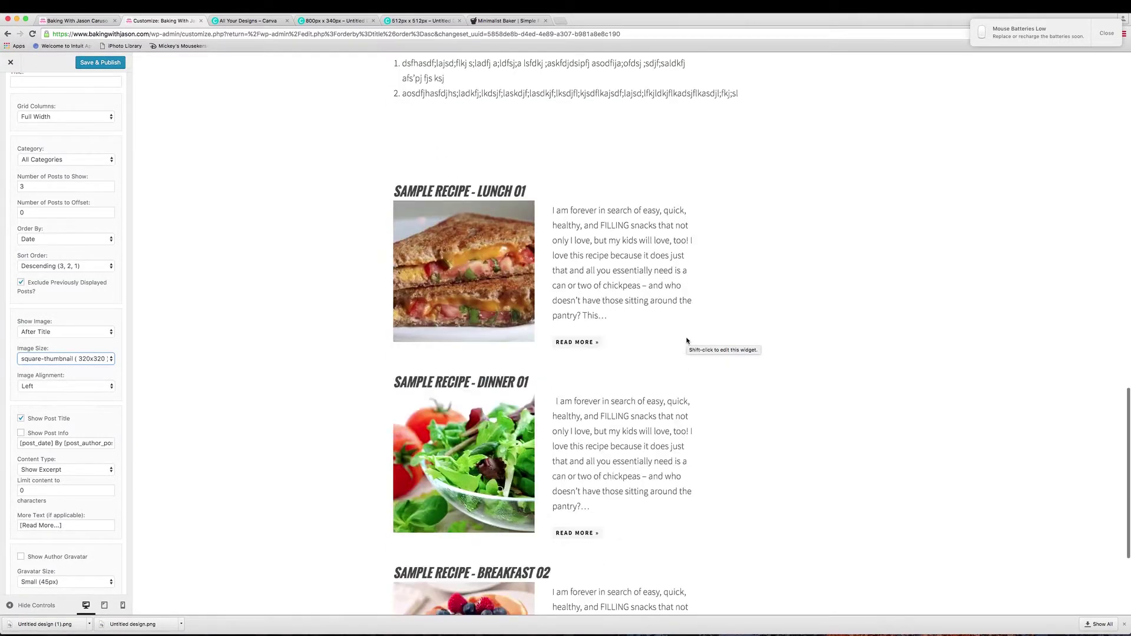
scroll(685, 340, down, 2)
scroll(685, 339, down, 1)
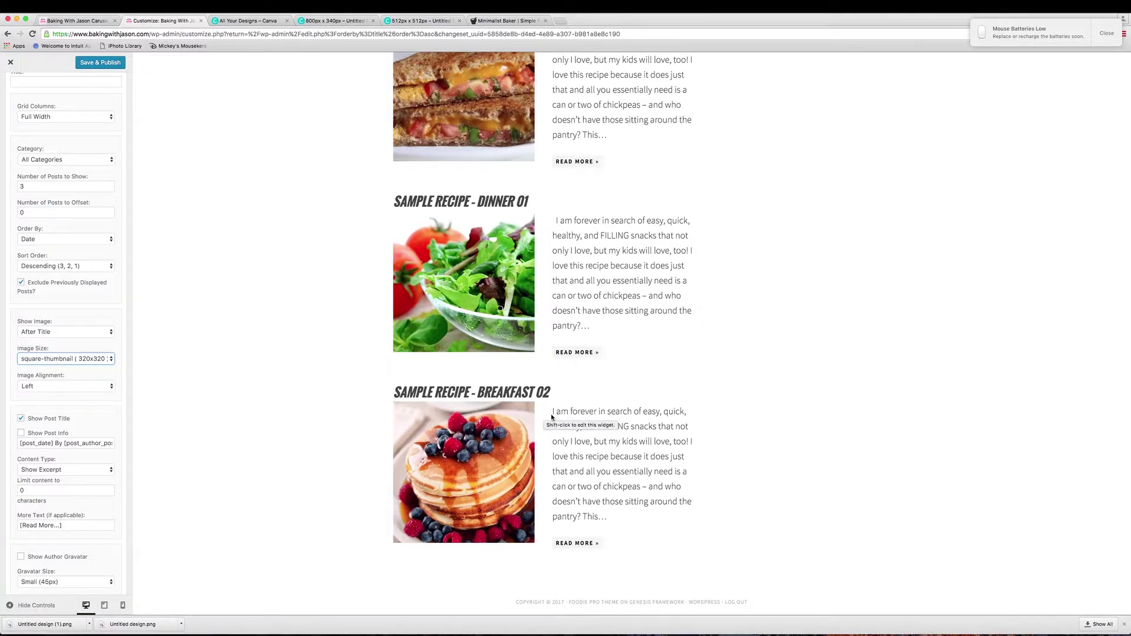
Save and publish the Home Middle changes, close the Customizer and reopen it at the list of widget areas
click(106, 66)
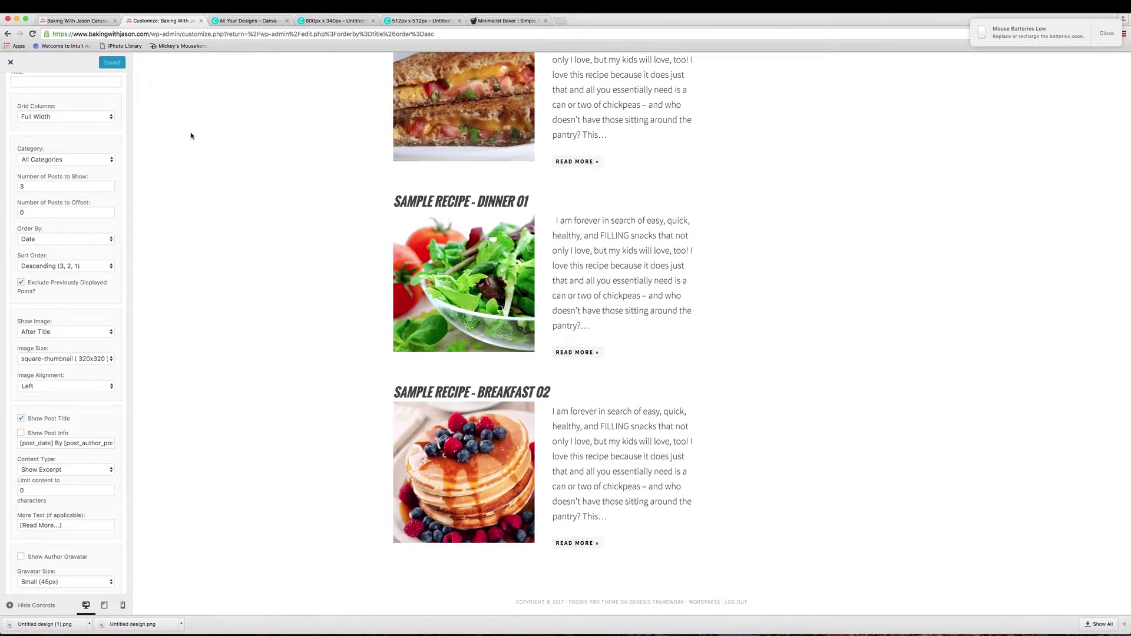
click(11, 65)
mouse_move(29, 256)
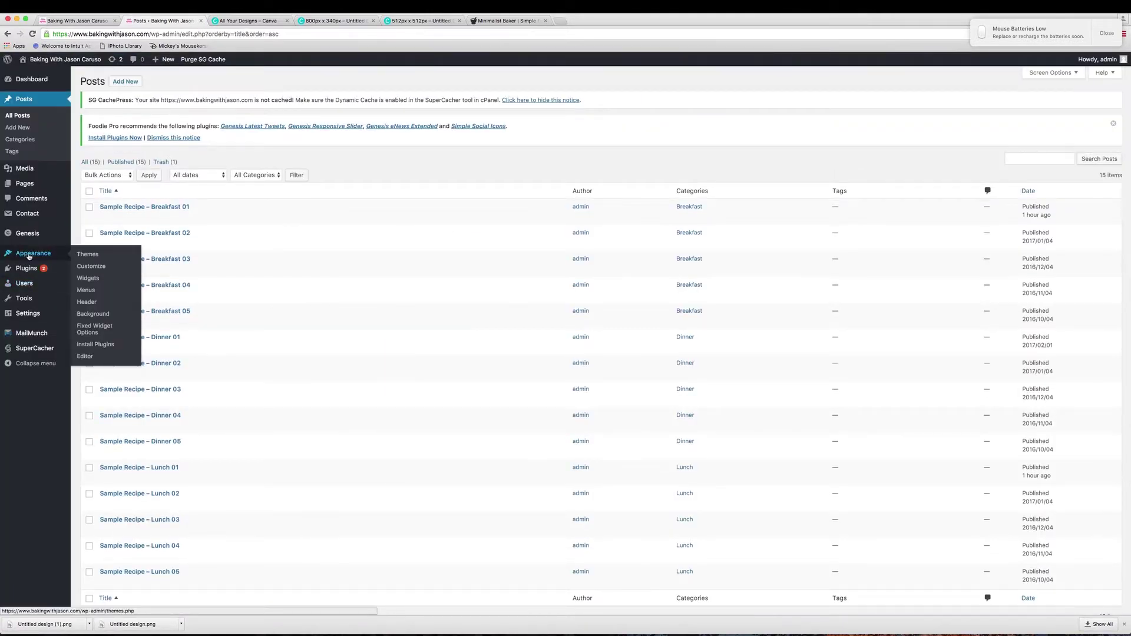
click(92, 268)
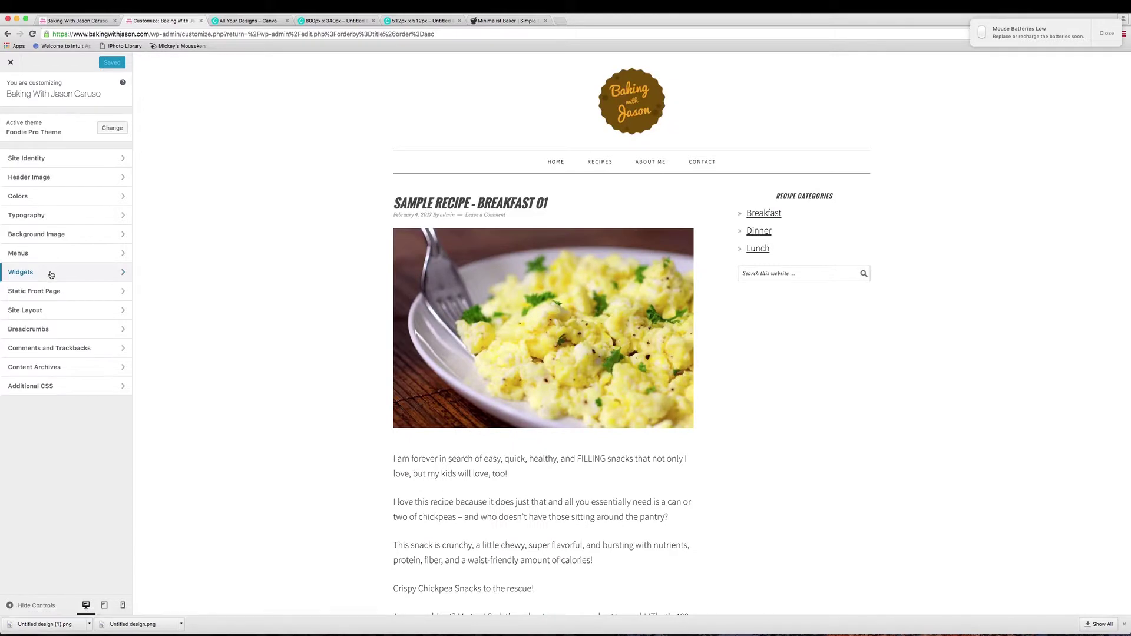
click(51, 274)
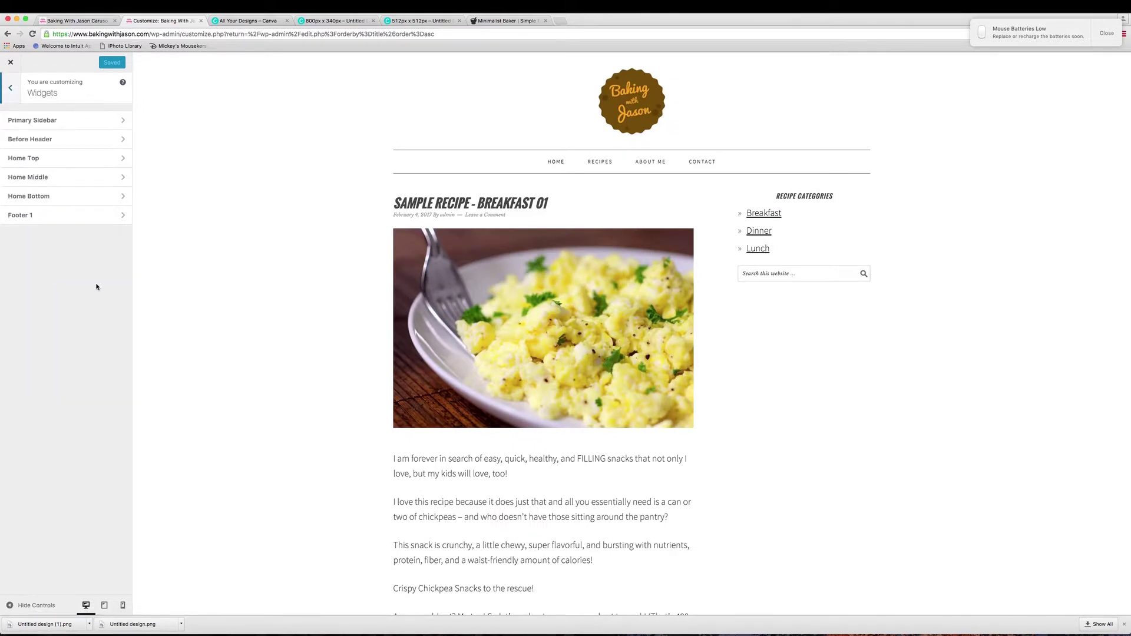
Add a Foodie Pro - Featured Posts widget to Home Bottom and view it below the Home Middle posts
scroll(247, 253, down, 6)
scroll(247, 254, down, 18)
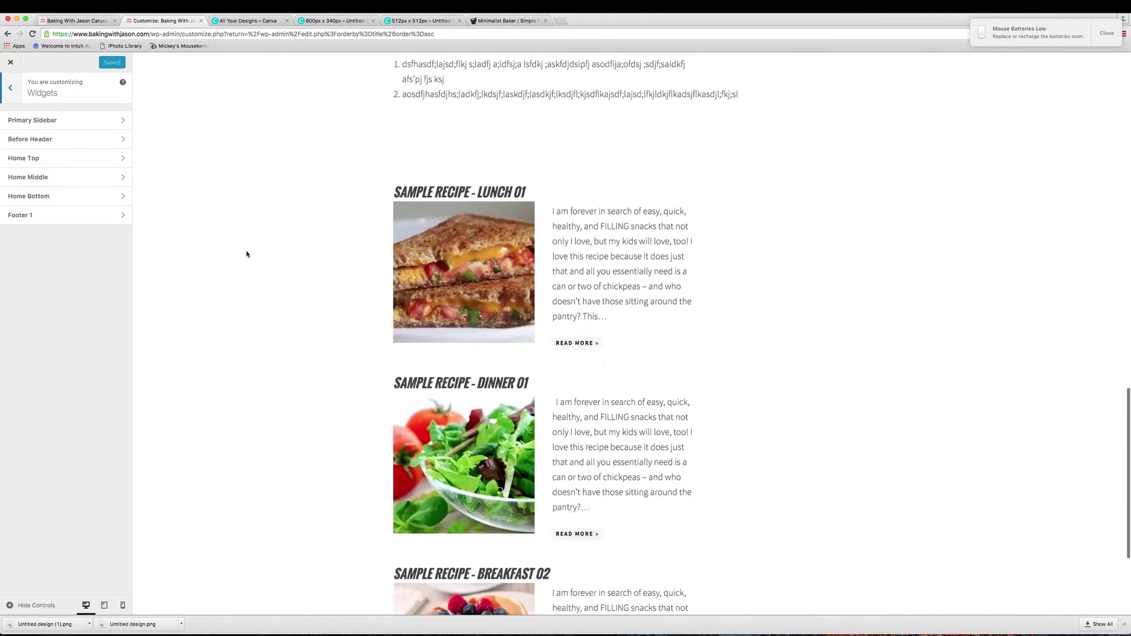
scroll(247, 254, down, 3)
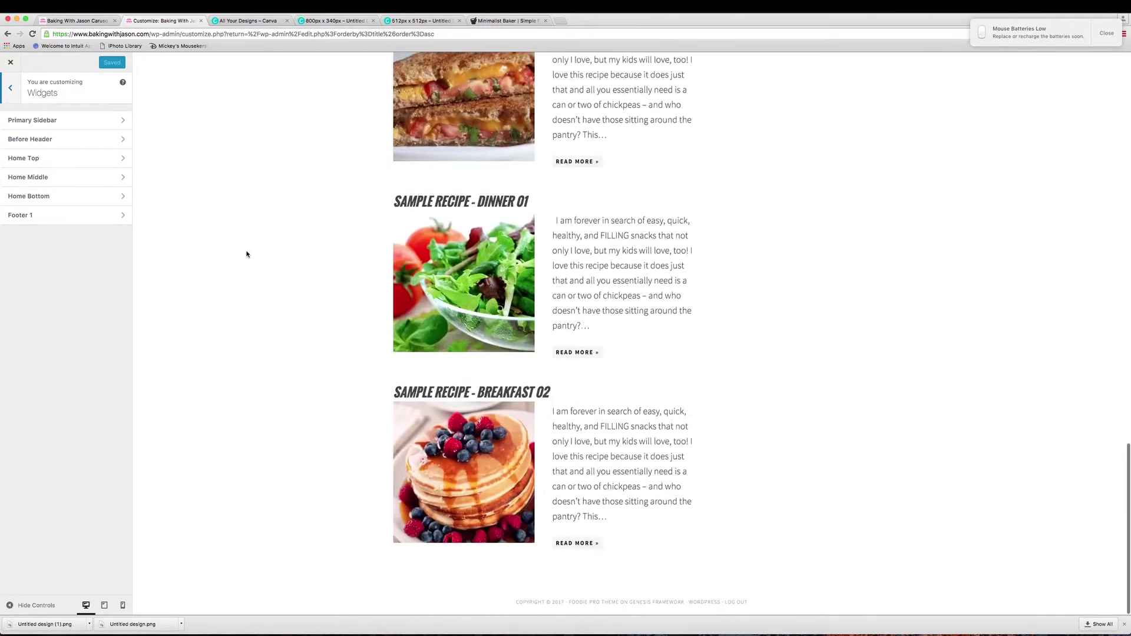
click(32, 196)
click(91, 136)
click(204, 239)
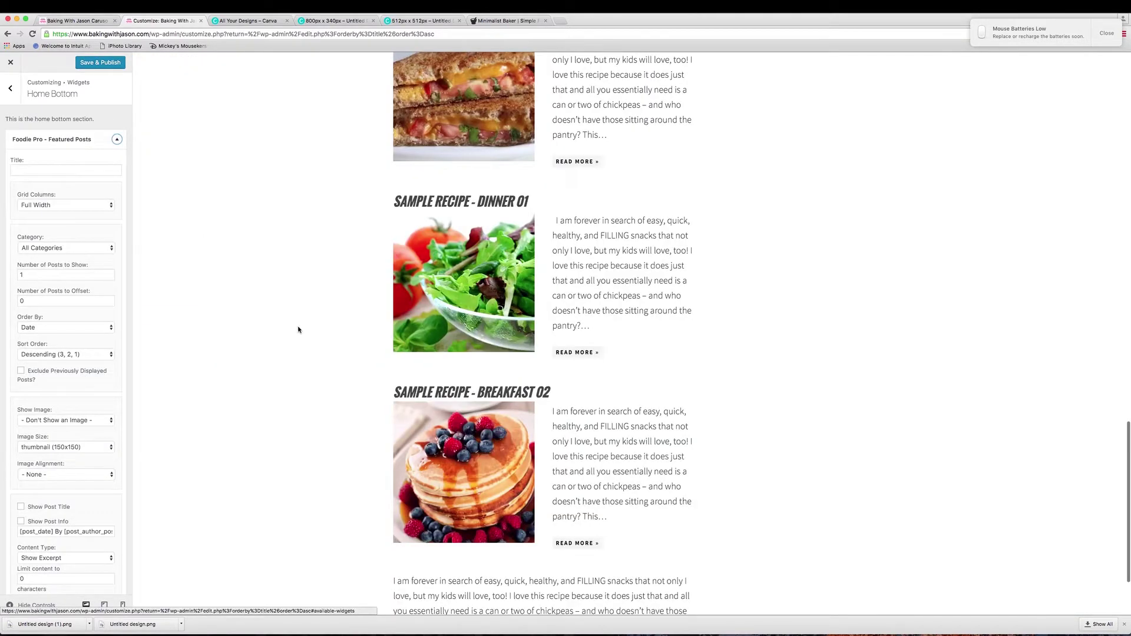
scroll(298, 330, down, 4)
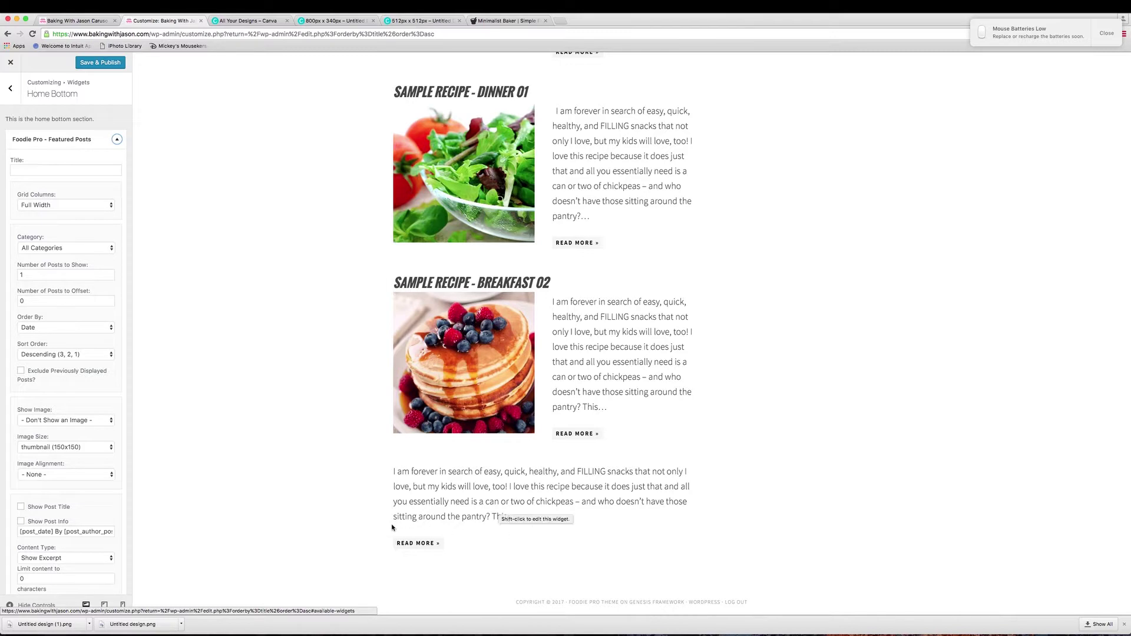
Title the Home Bottom widget "Breakfast" and set its grid columns to One Third
click(53, 171)
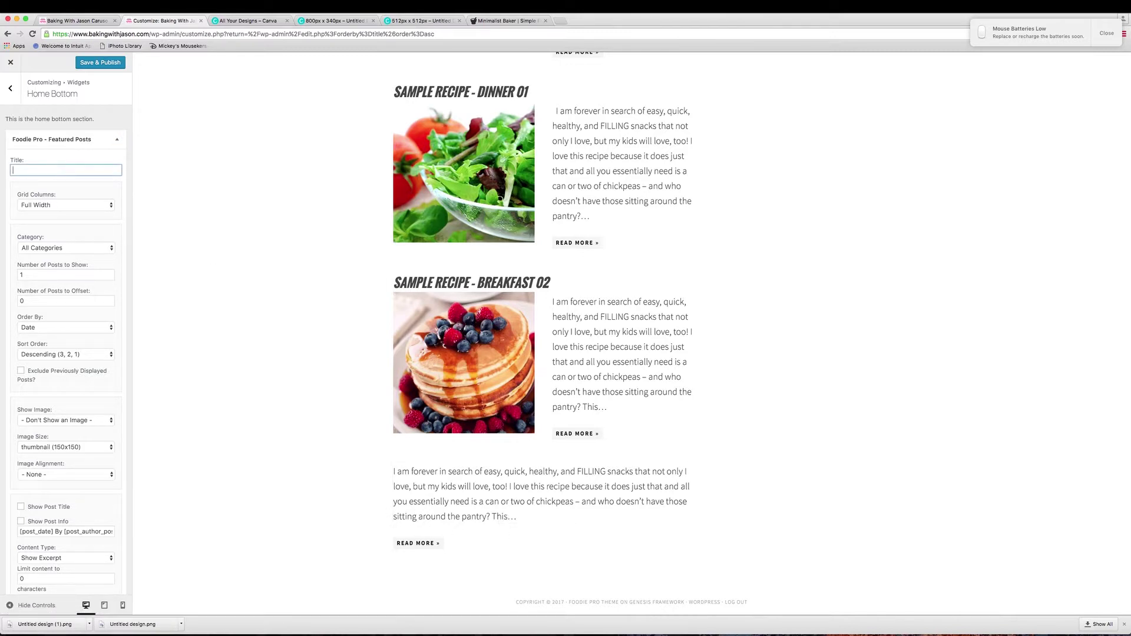
text(Breakfast)
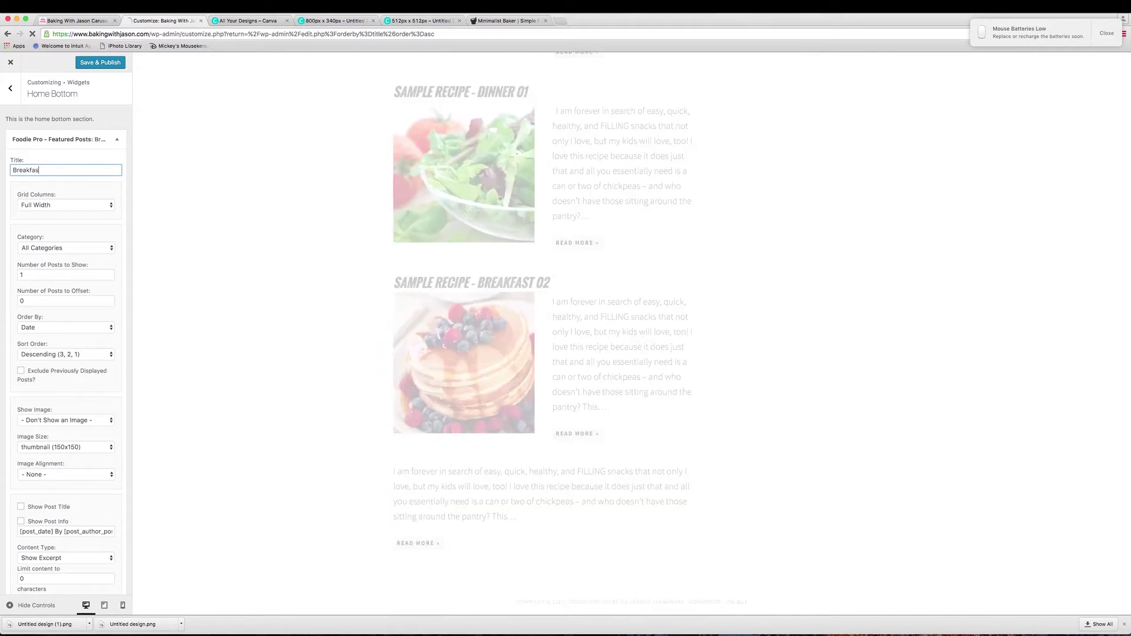
click(62, 205)
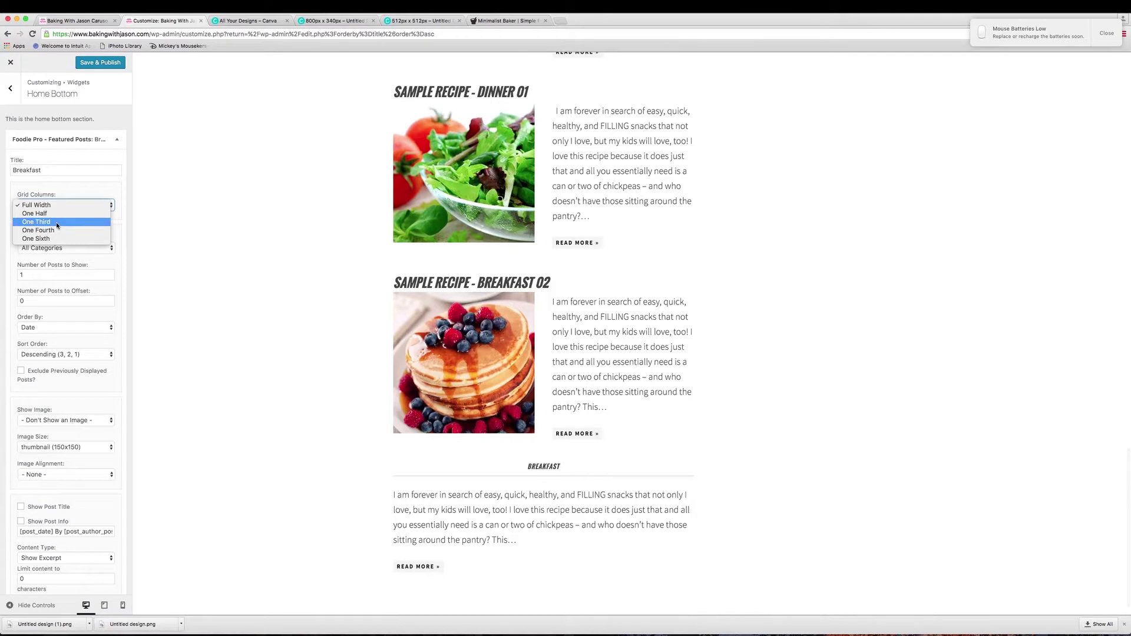
key(Escape)
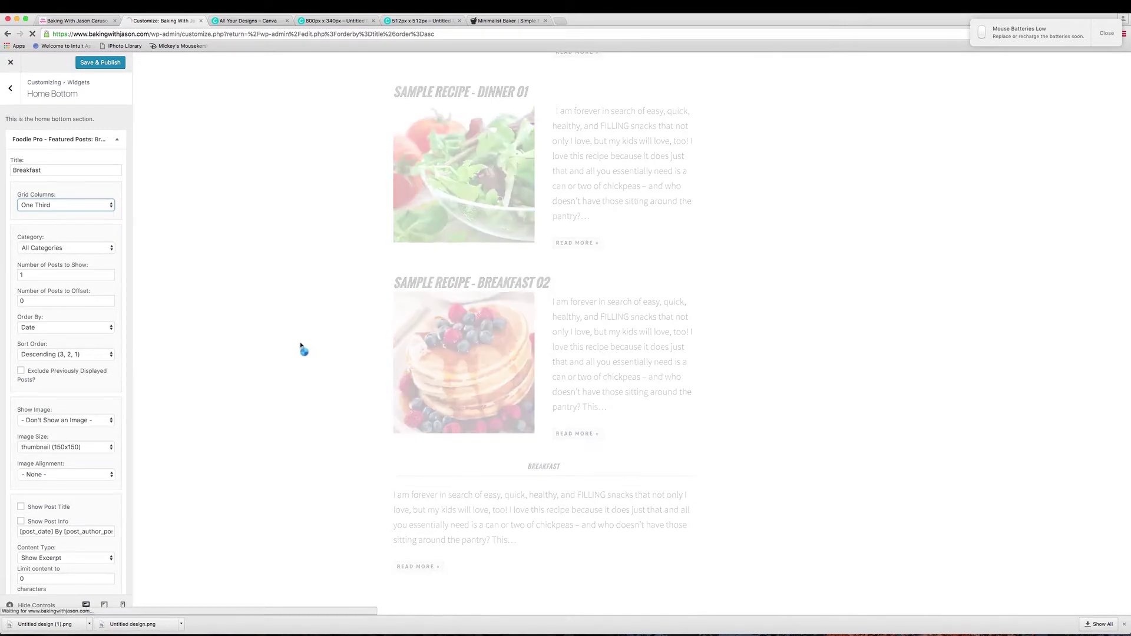
scroll(619, 546, down, 2)
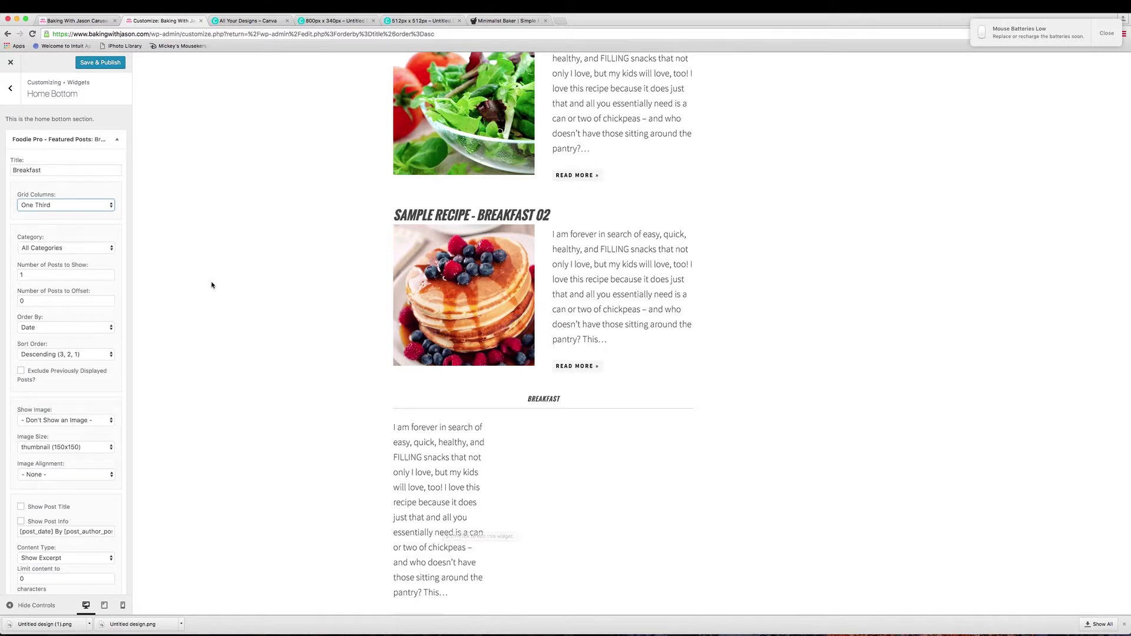
Limit the Home Bottom widget to the Breakfast category and set it to show 3 posts
click(40, 248)
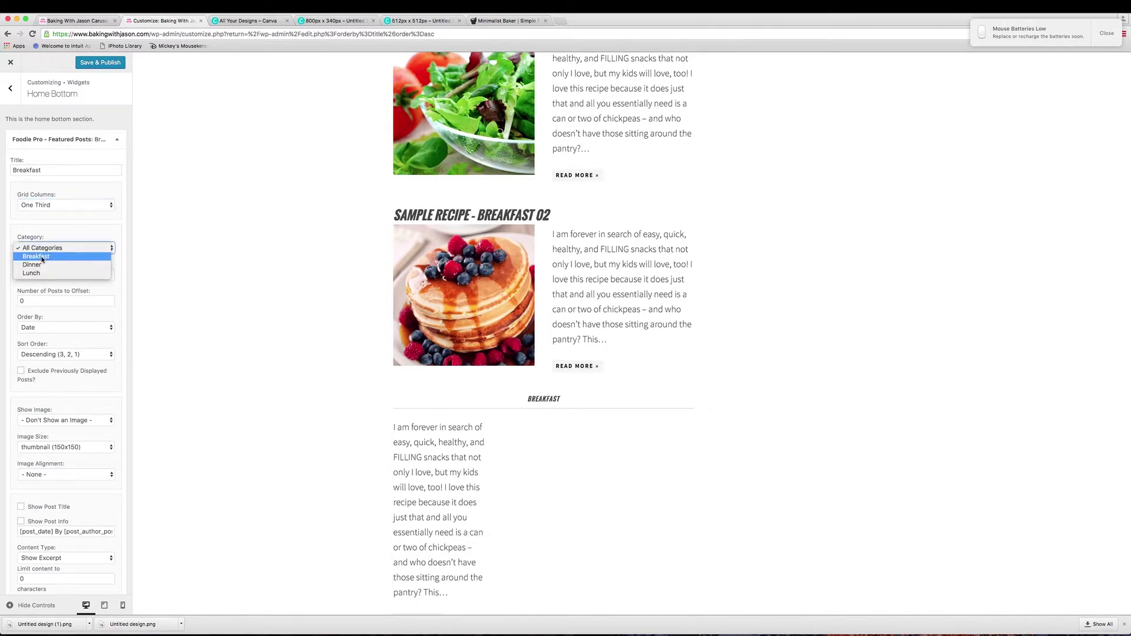
click(42, 257)
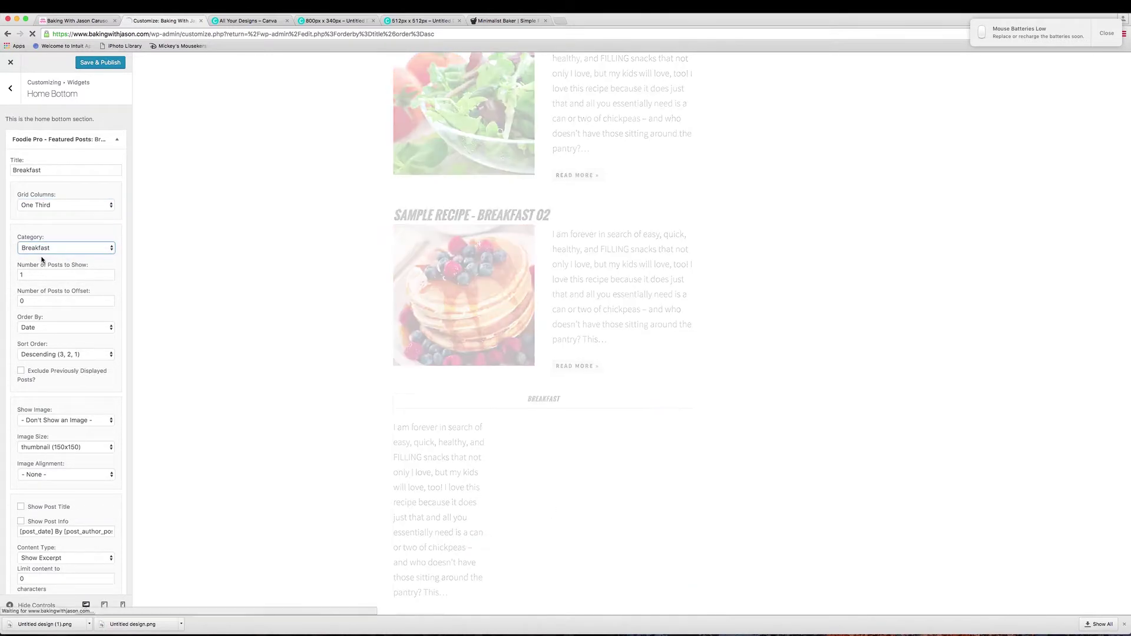
click(33, 274)
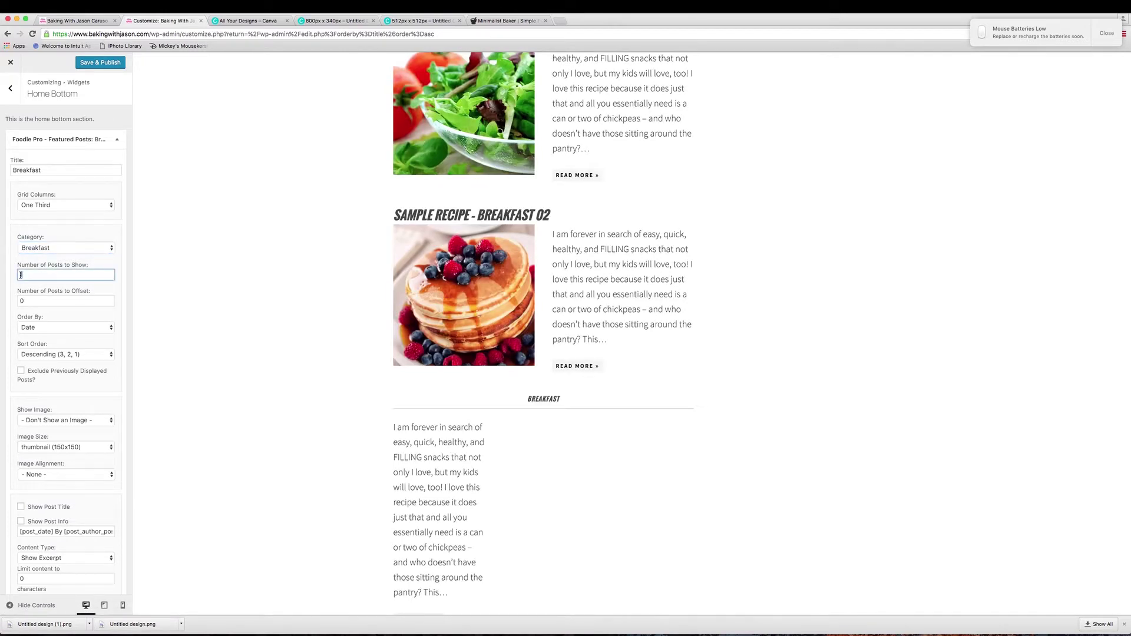
key(BackSpace)
text(3)
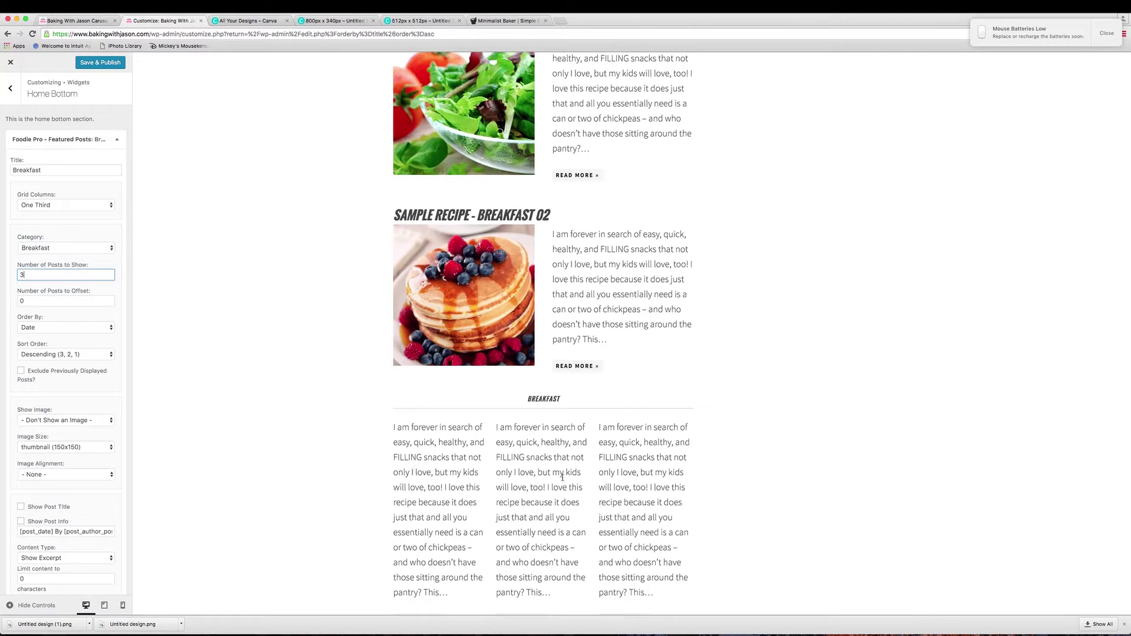
scroll(153, 305, down, 1)
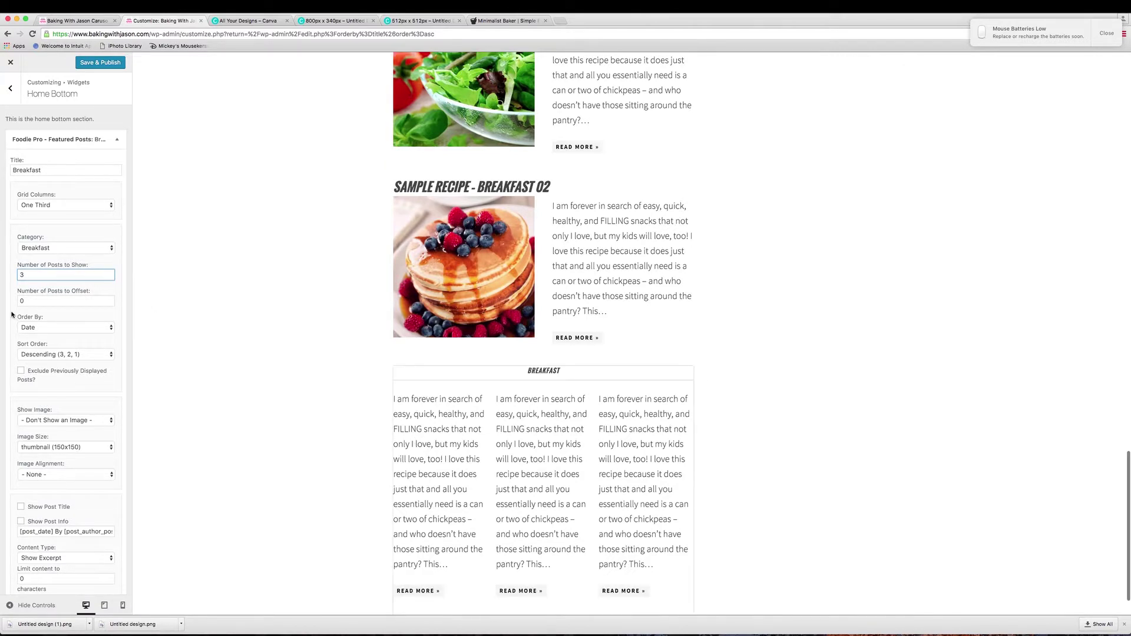
Show the Home Bottom post images Before Title at square-thumbnail (320x320) size, with Show Post Title enabled
scroll(52, 339, down, 1)
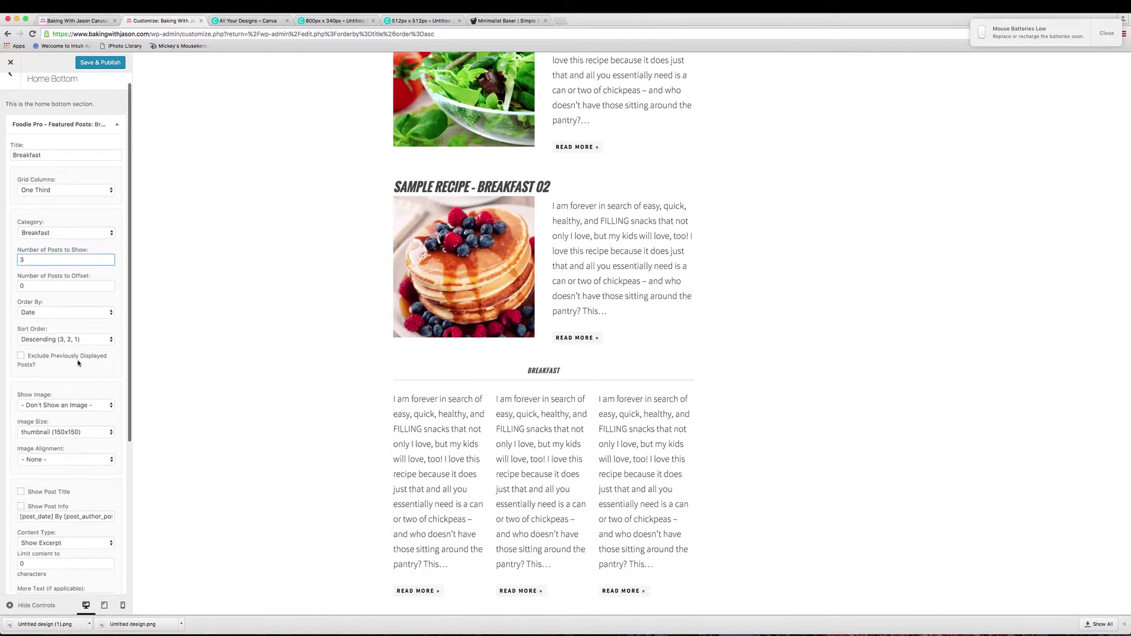
scroll(81, 352, down, 3)
scroll(74, 340, down, 1)
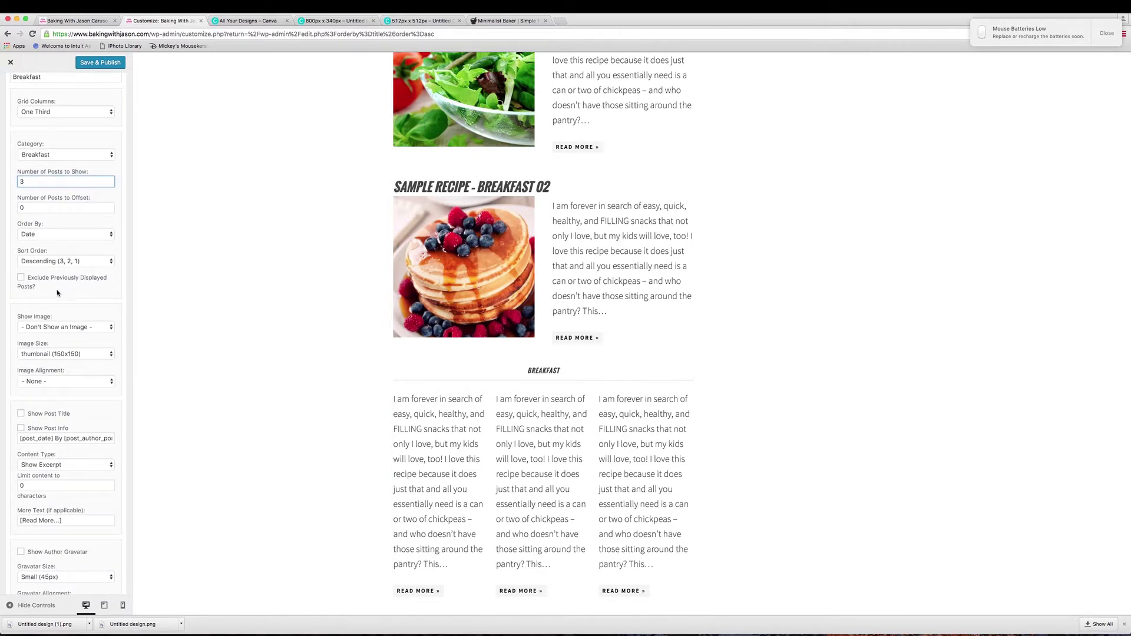
click(72, 328)
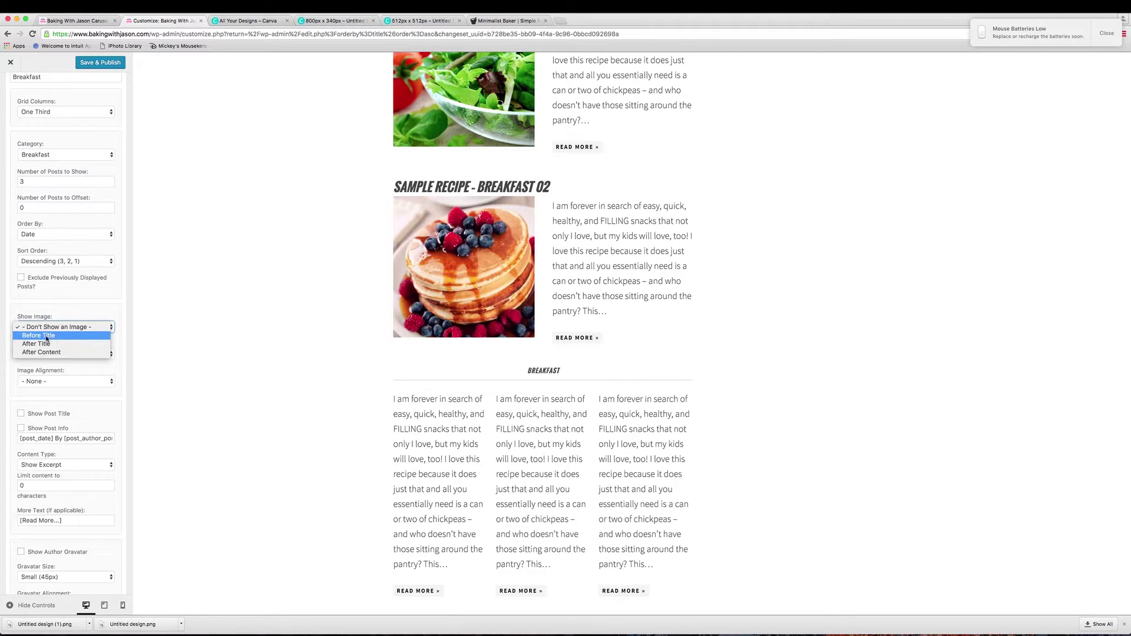
click(45, 338)
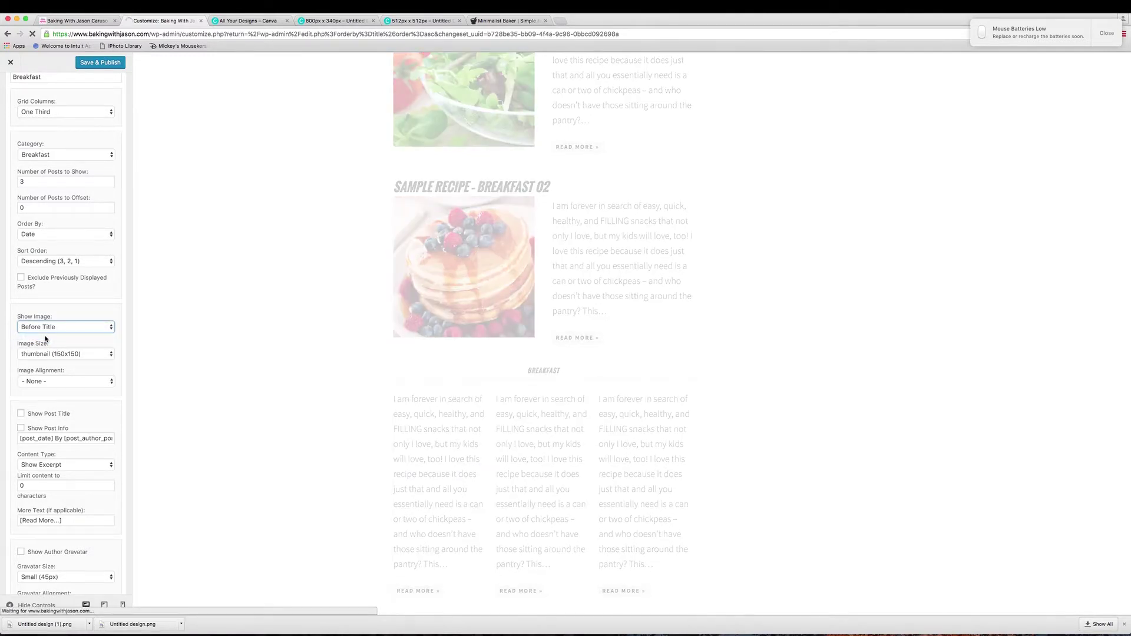
click(21, 414)
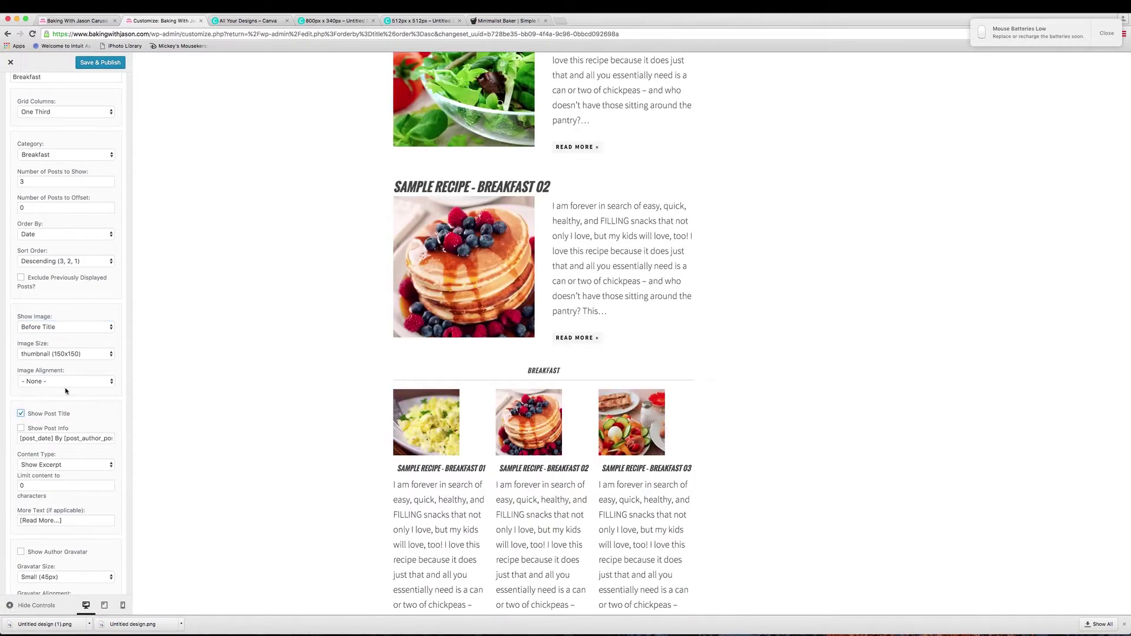
click(69, 354)
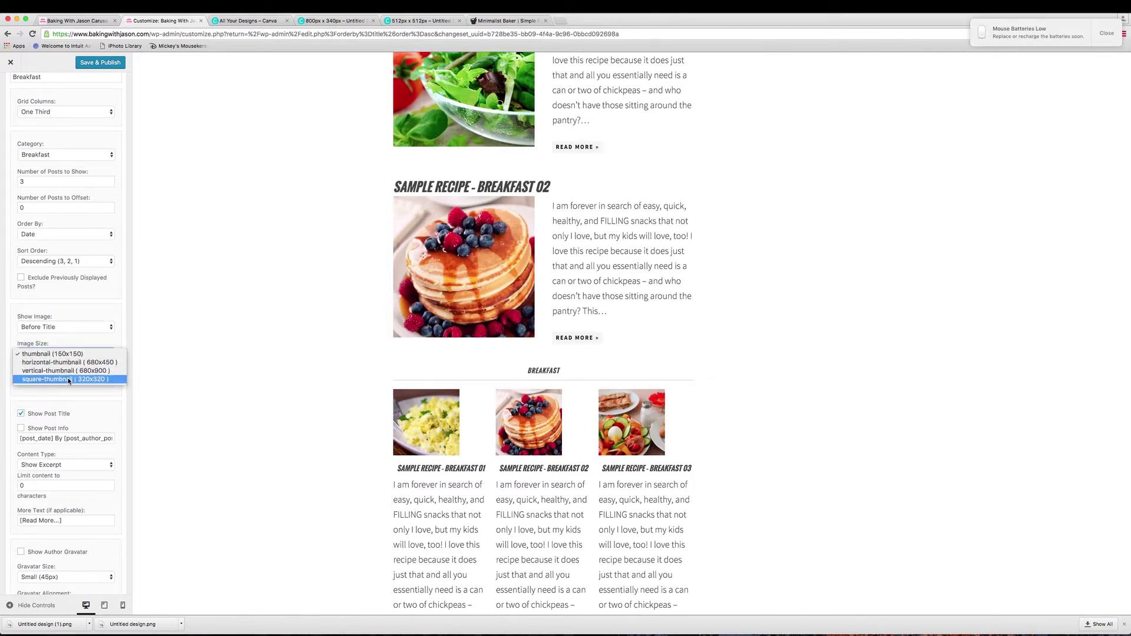
key(Escape)
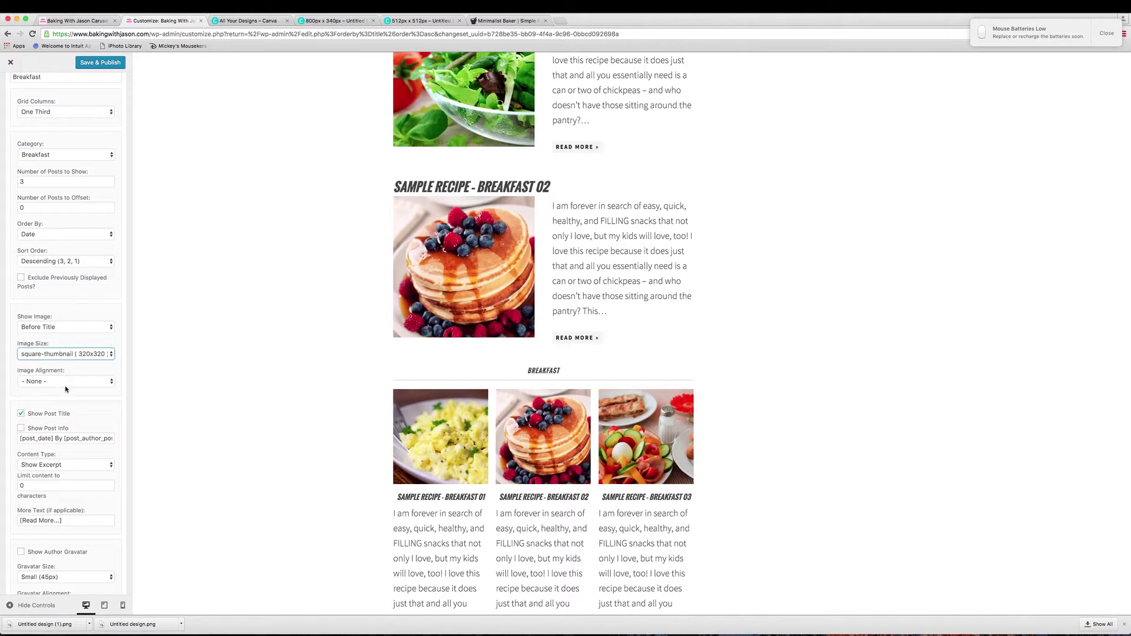
Set the Content Type of the Home Bottom Breakfast widget to No Content, leaving its image alignment at None
click(63, 383)
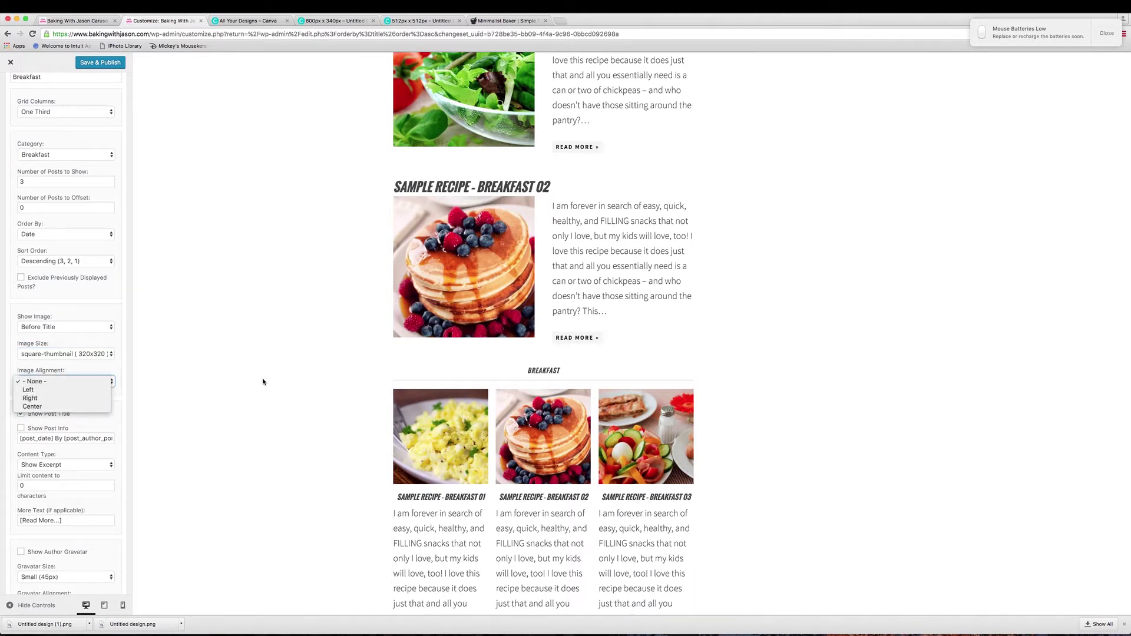
key(Escape)
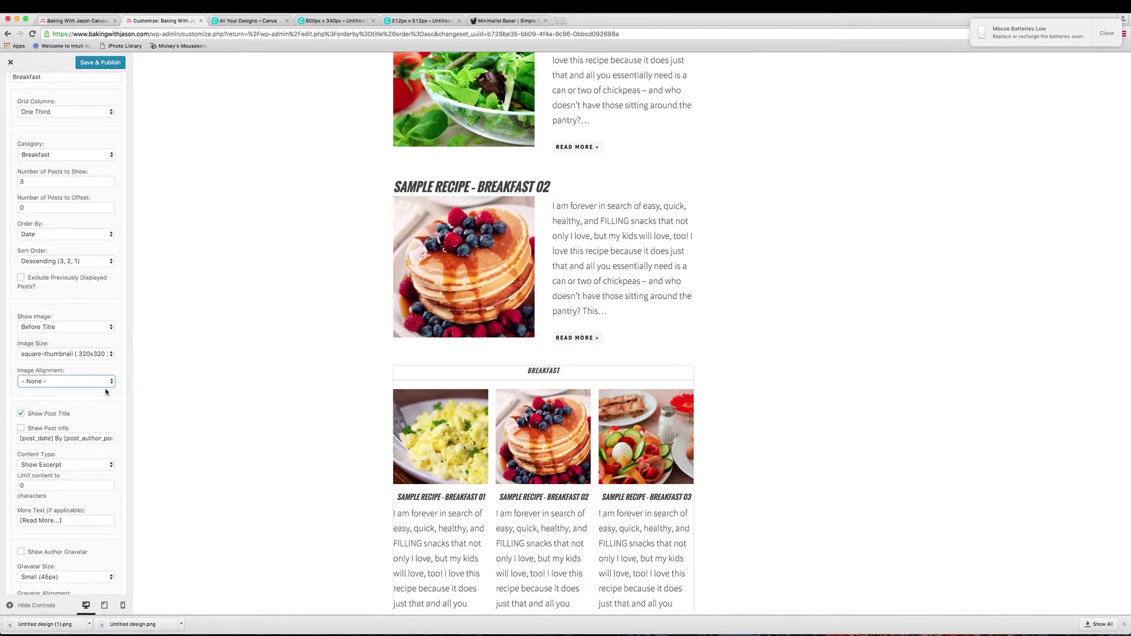
scroll(349, 462, down, 3)
scroll(349, 463, down, 2)
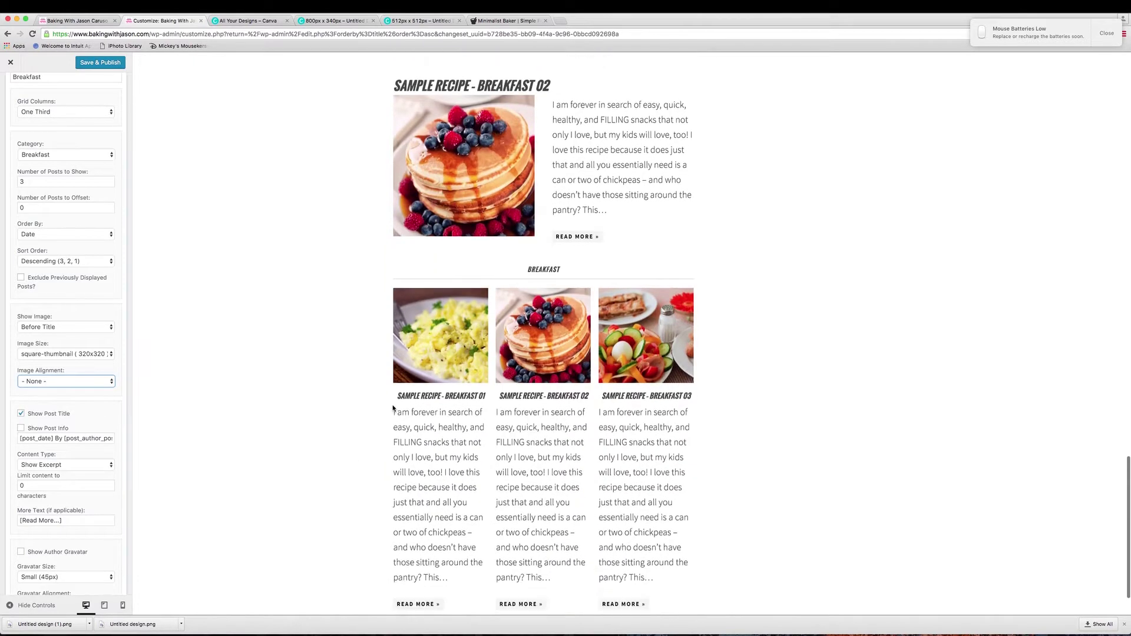
drag(394, 412, 463, 576)
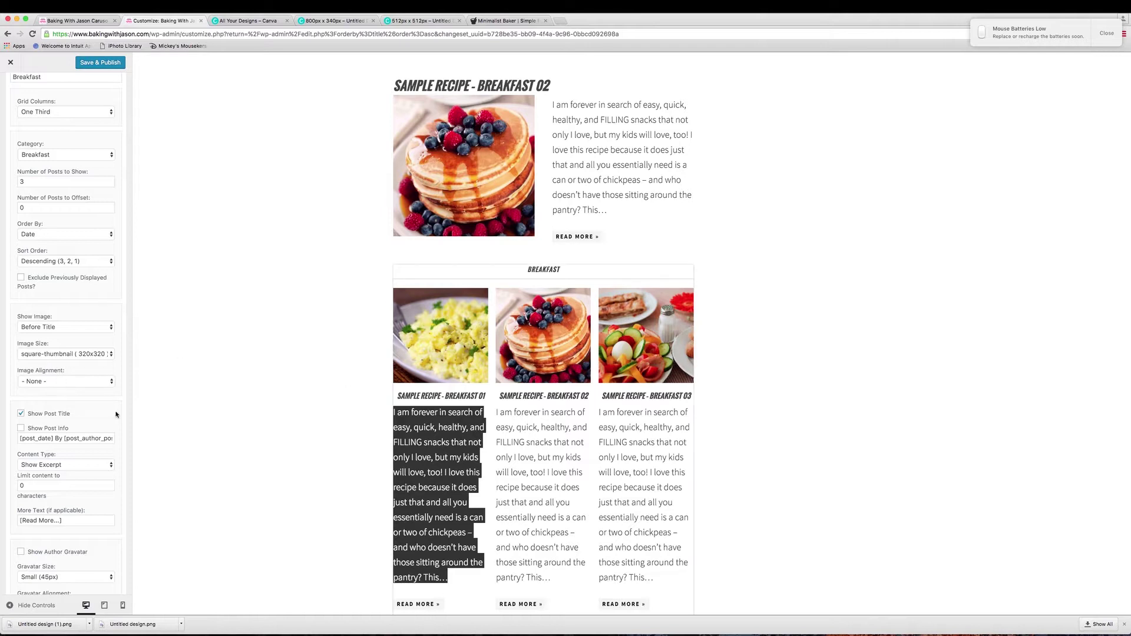
click(79, 466)
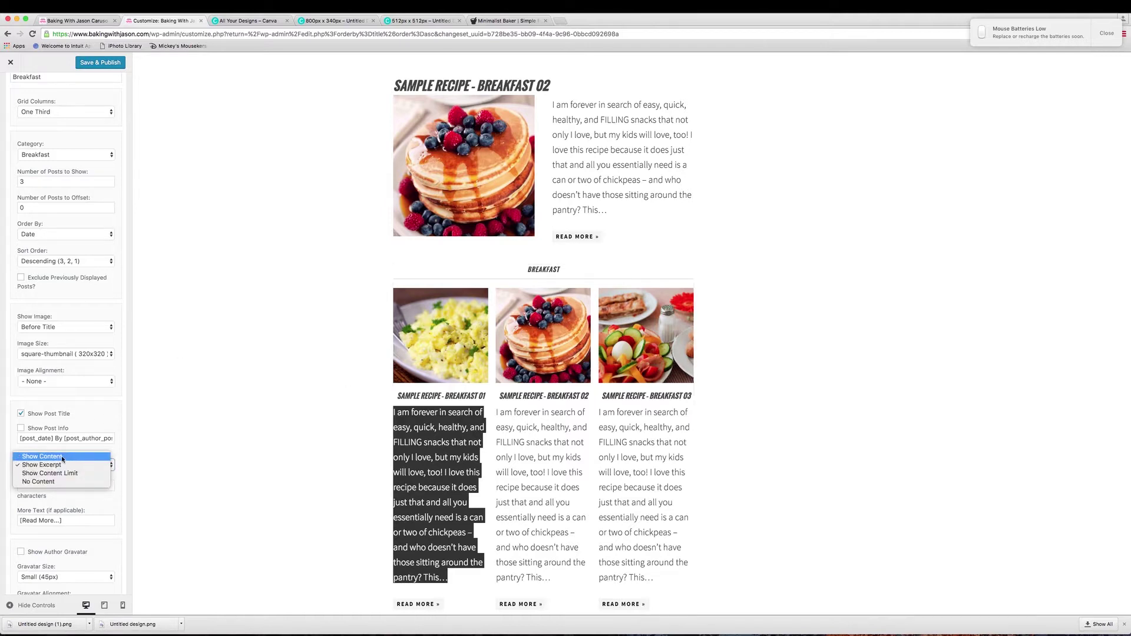
click(50, 481)
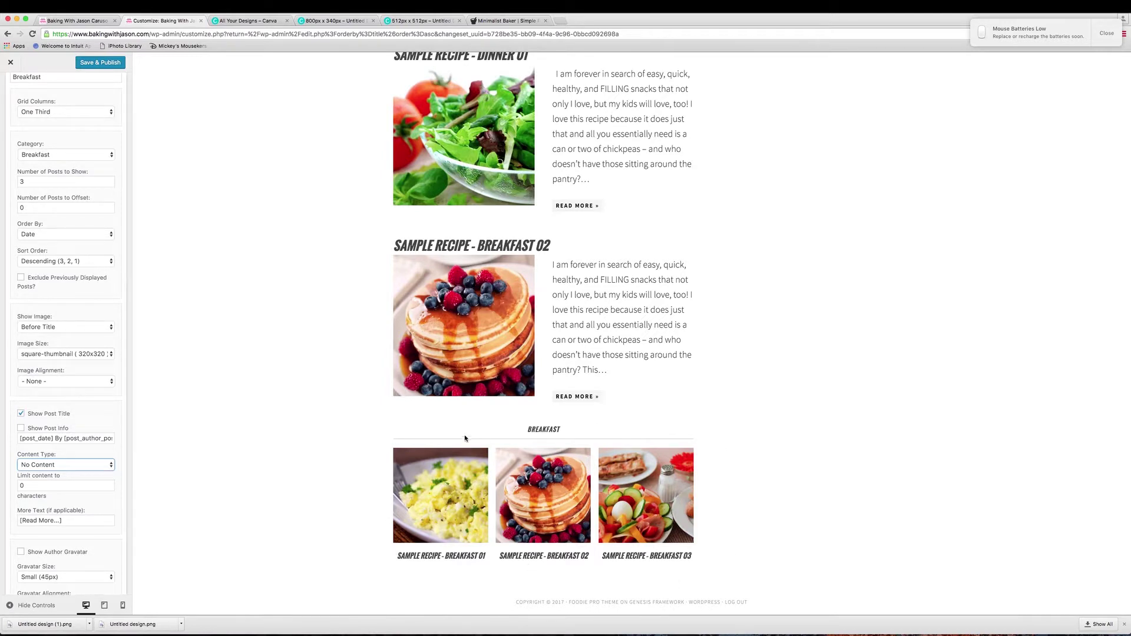
scroll(100, 117, up, 3)
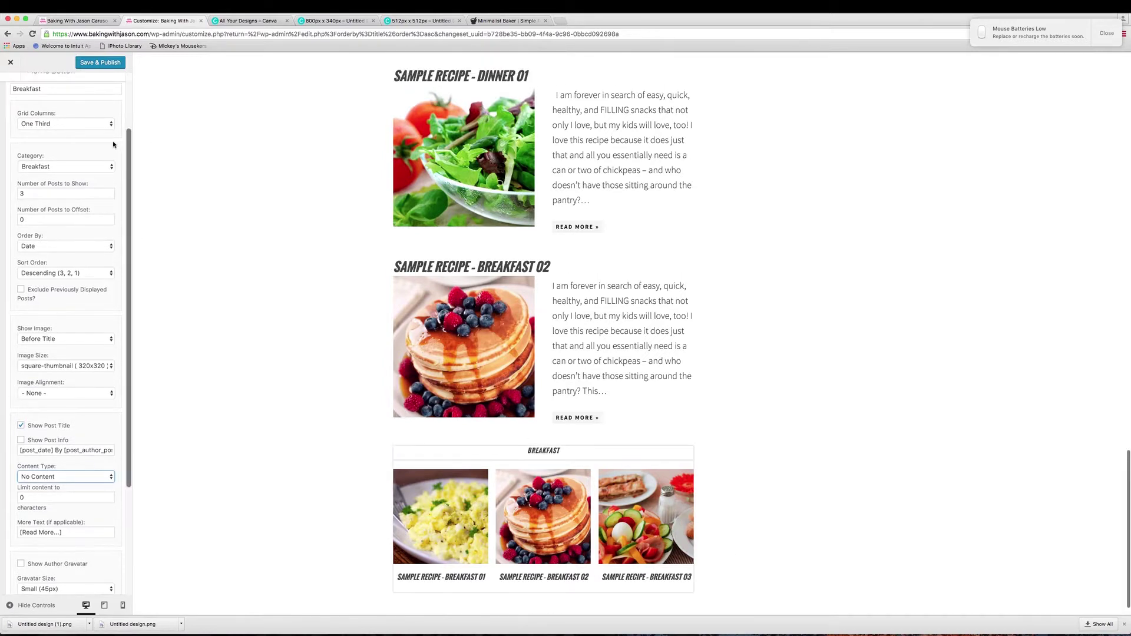
Add a second Foodie Pro - Featured Posts widget to Home Bottom, titled "Lunch", with grid columns set to One Third
click(105, 140)
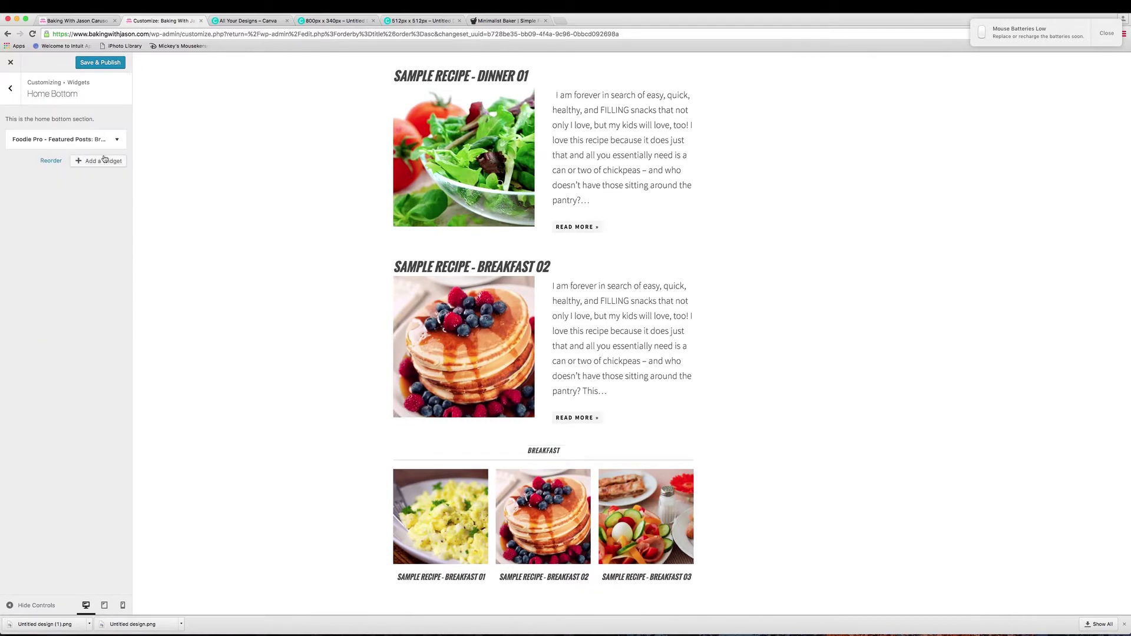
click(97, 161)
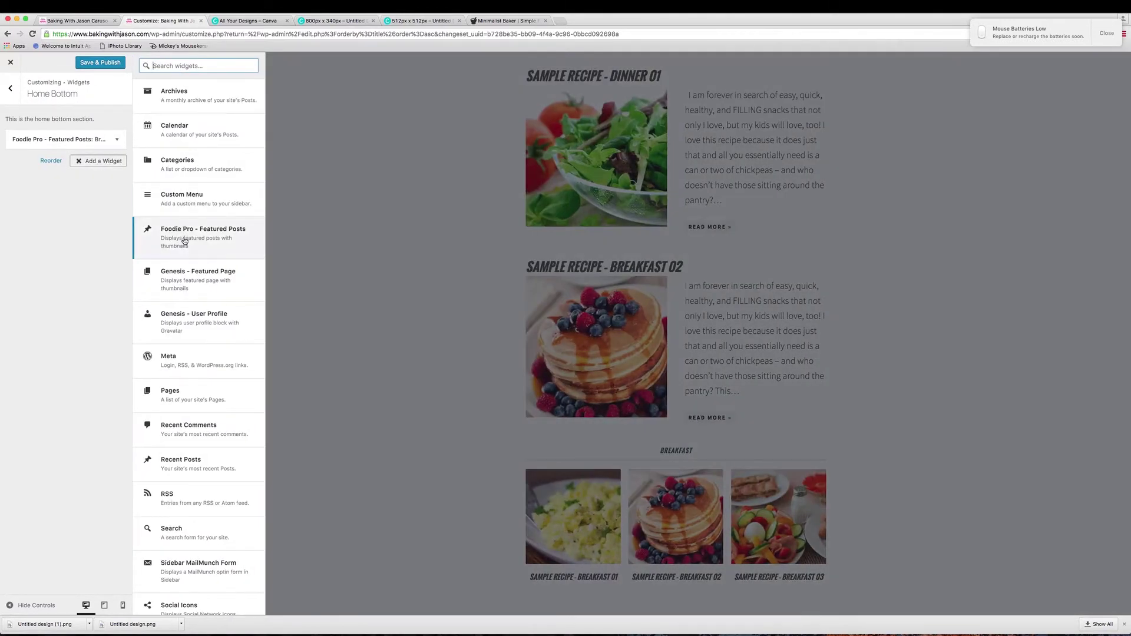
click(184, 240)
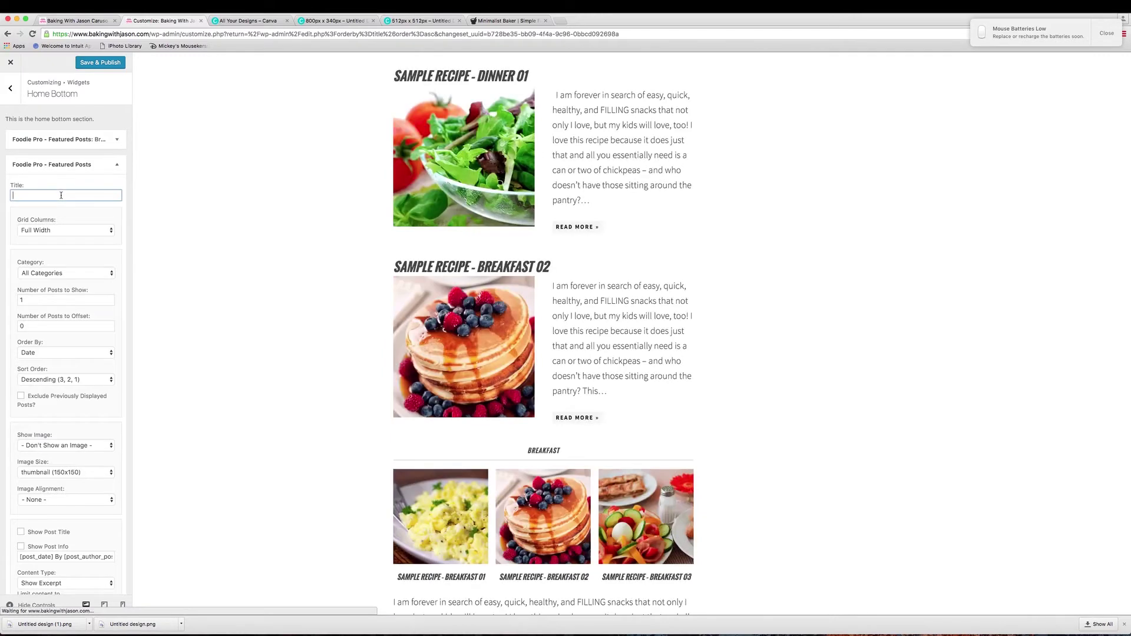
text(Lunch)
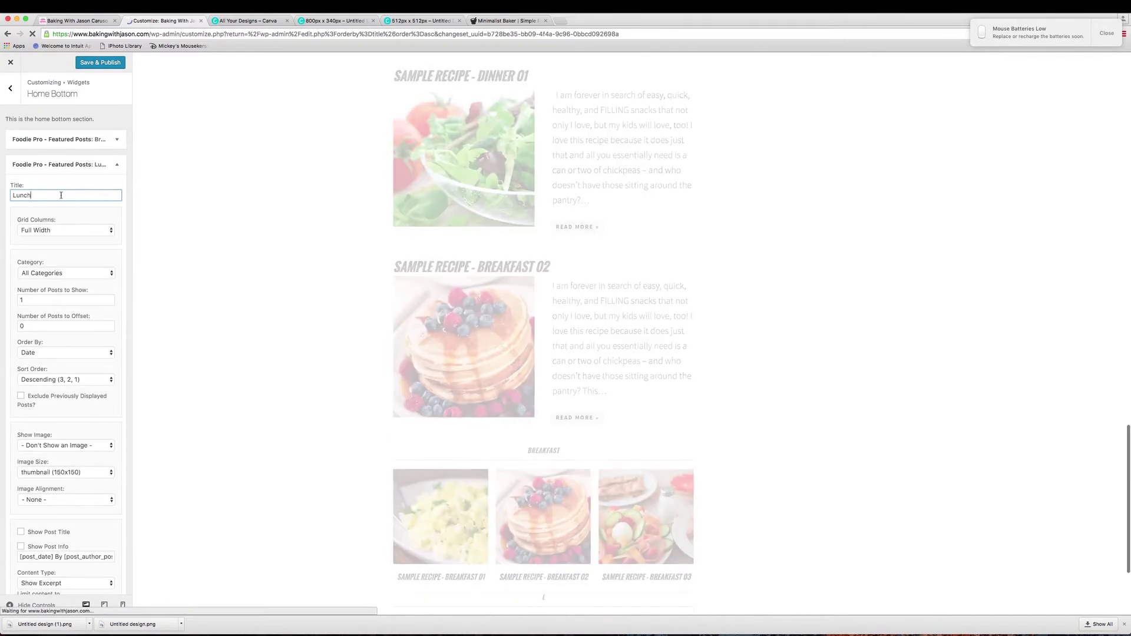
click(57, 232)
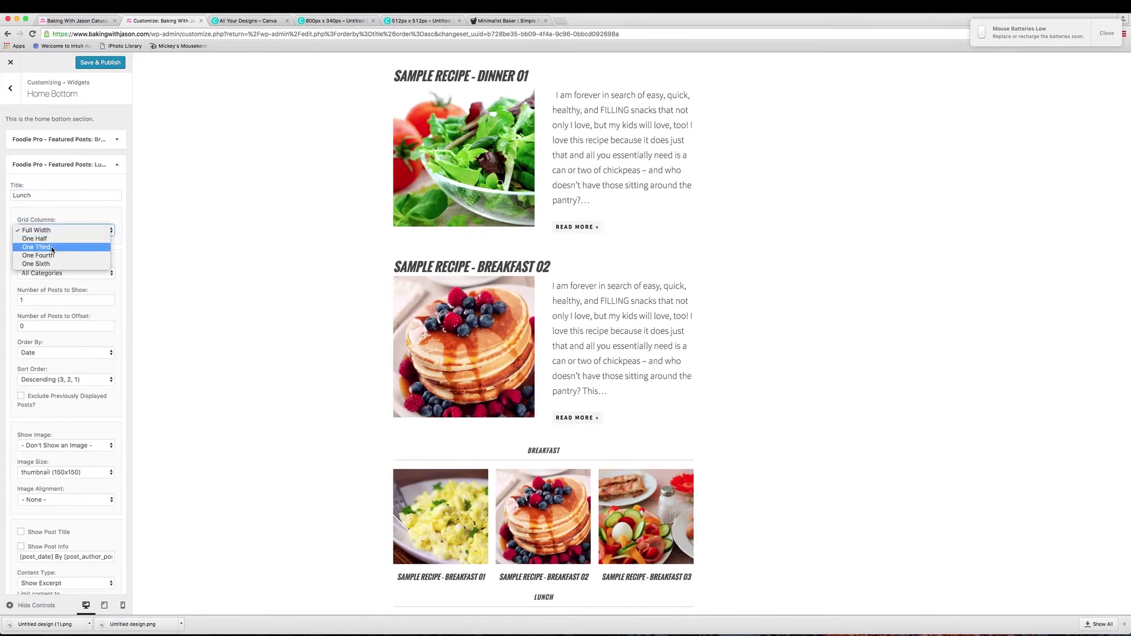
click(51, 248)
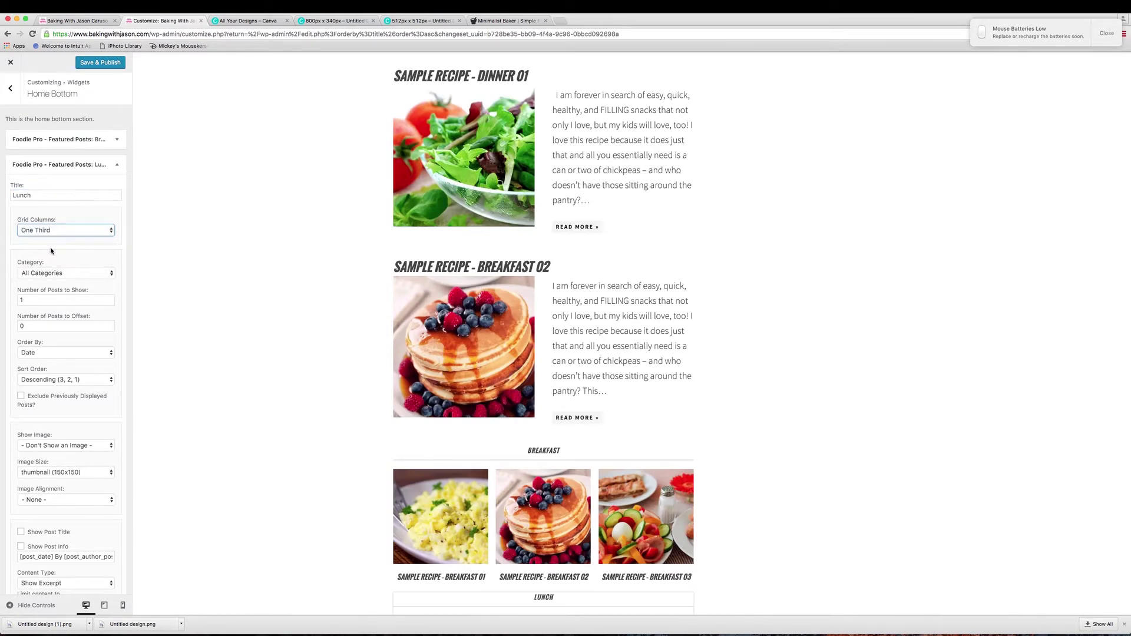
Limit the Lunch widget to the Lunch category and set it to show 3 posts
click(65, 273)
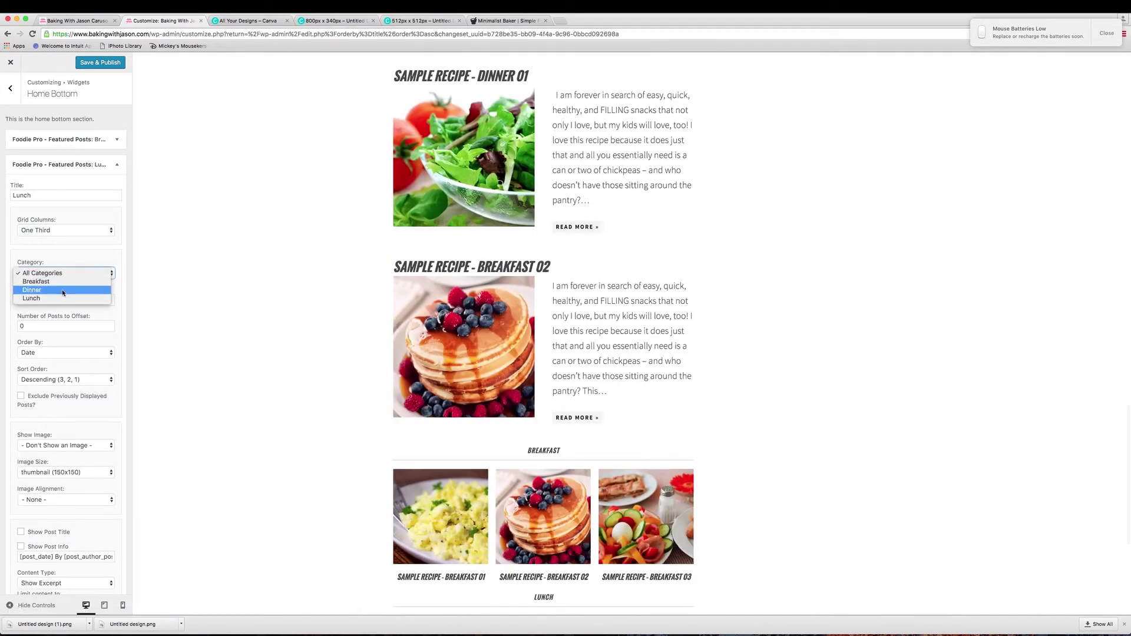
click(60, 298)
double_click(21, 300)
text(3)
Show the Lunch widget's images Before Title at square-thumbnail (320x320) size and enable Show Post Title
scroll(67, 324, down, 5)
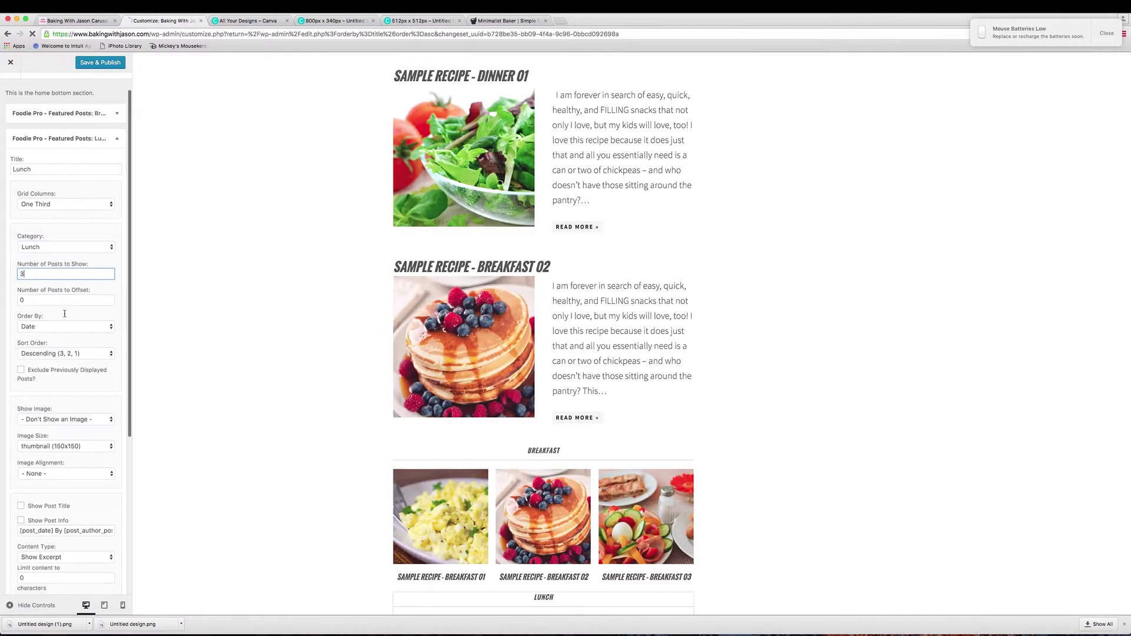
click(66, 323)
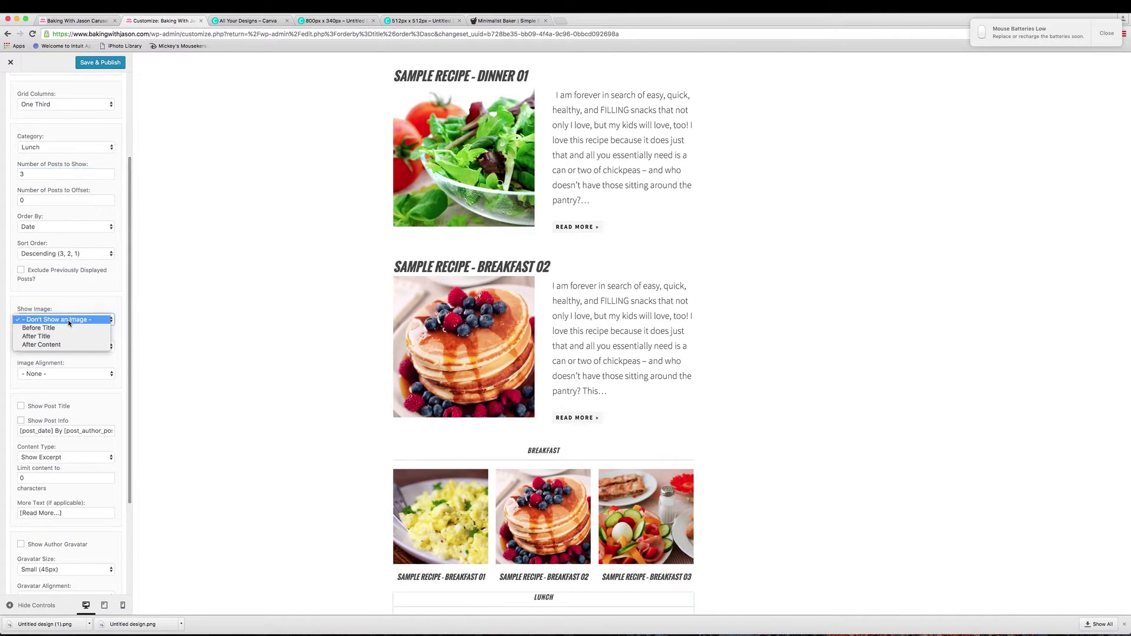
key(Escape)
click(66, 348)
click(63, 371)
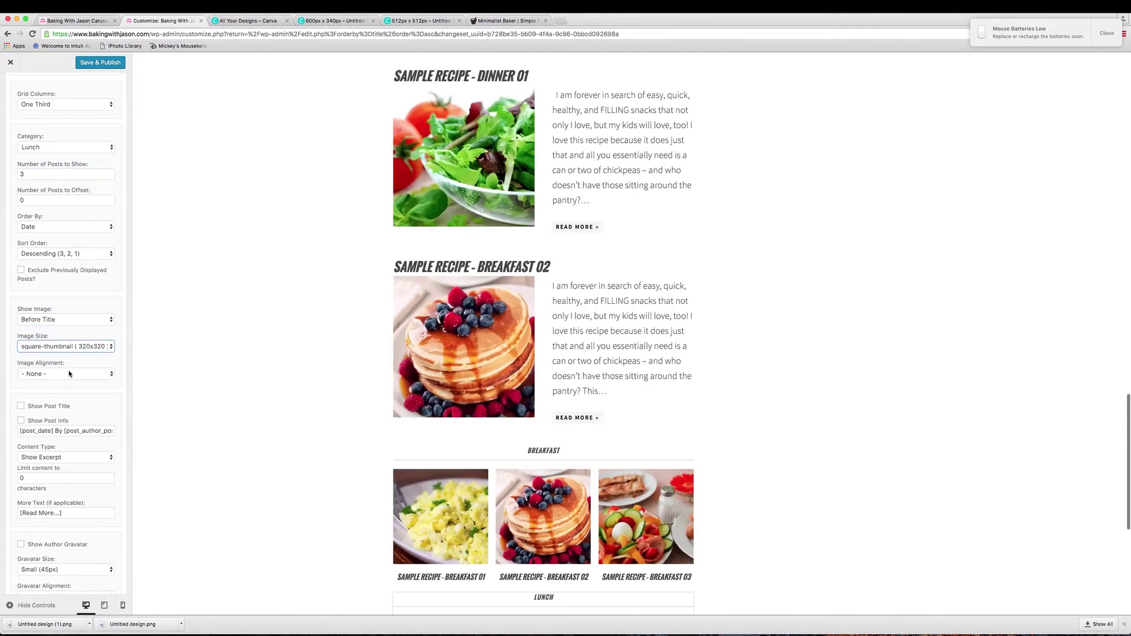
scroll(69, 374, down, 3)
click(21, 349)
Set the Lunch widget's Content Type to No Content to remove the excerpts below its post titles
scroll(92, 339, down, 1)
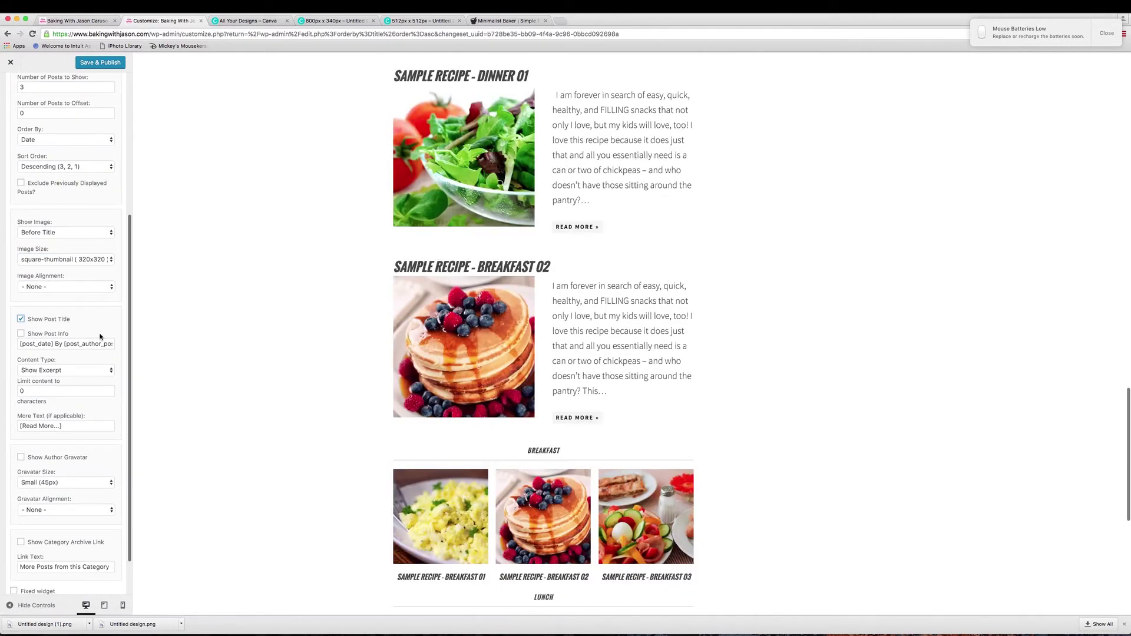
scroll(93, 330, down, 1)
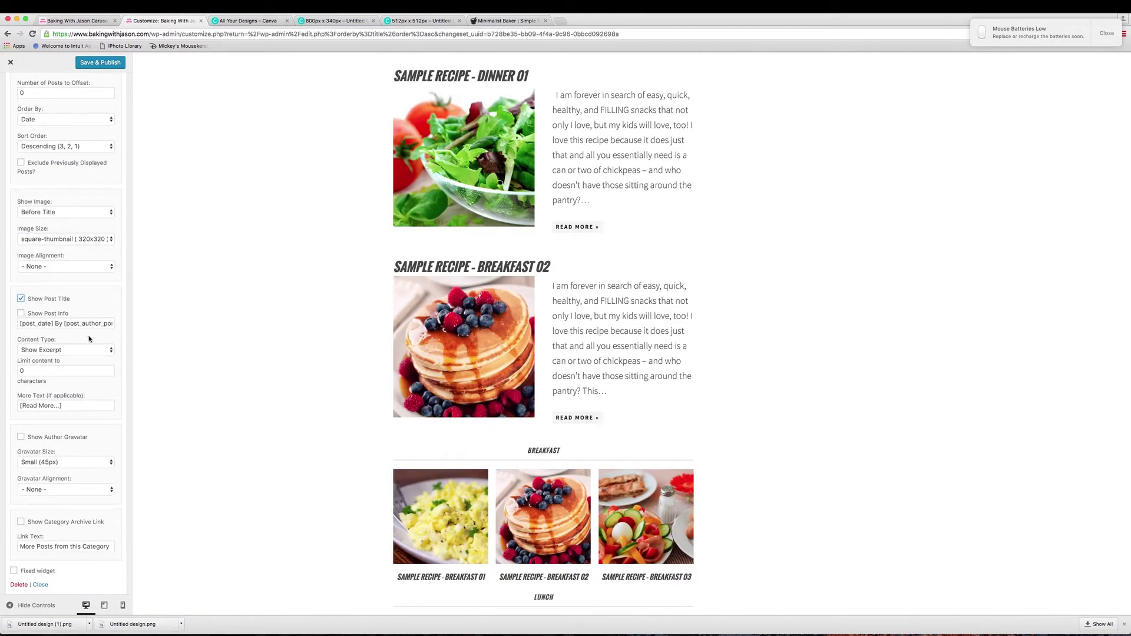
scroll(88, 349, down, 1)
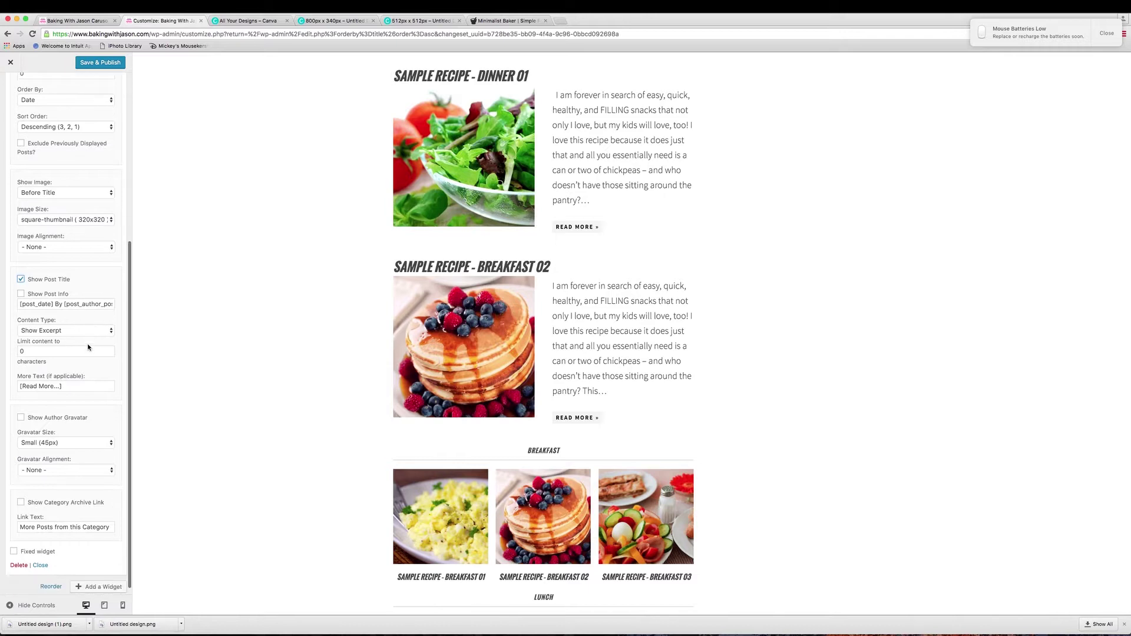
scroll(232, 376, down, 4)
scroll(233, 375, down, 5)
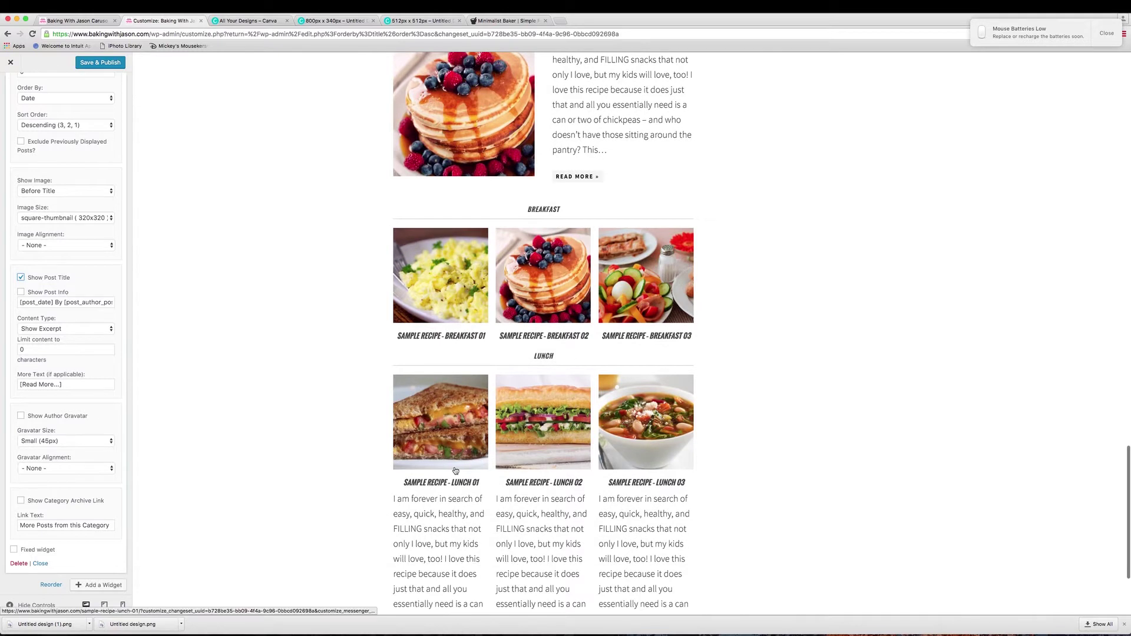
click(50, 330)
click(47, 344)
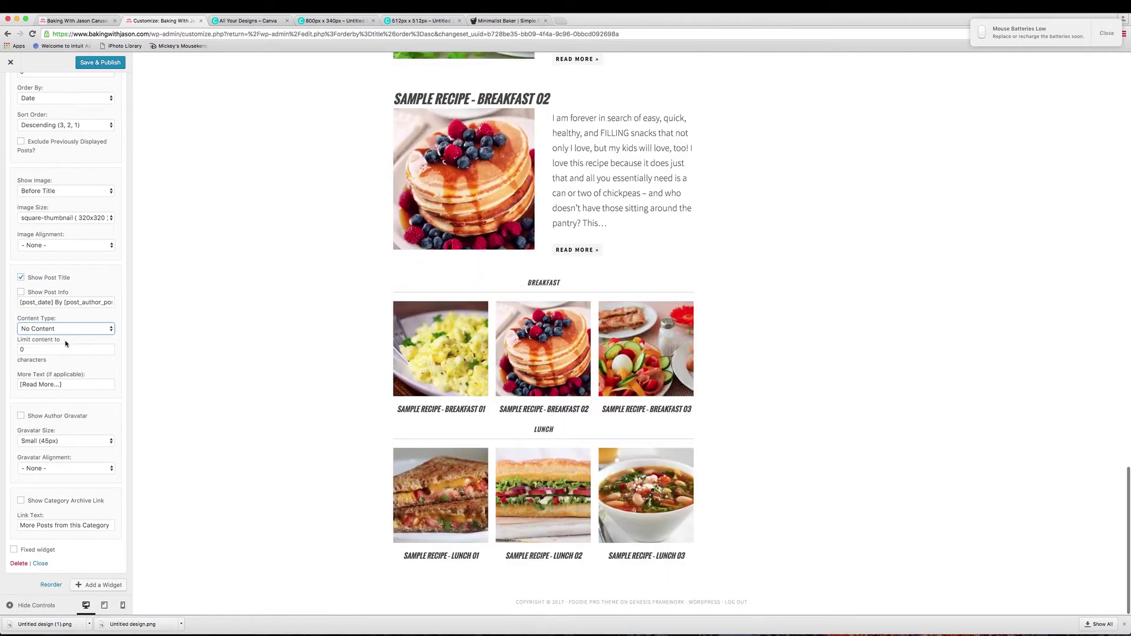
Add a third Foodie Pro - Featured Posts widget to Home Bottom, titled "Dinner", with grid columns set to One Third
scroll(221, 327, up, 3)
scroll(114, 166, up, 10)
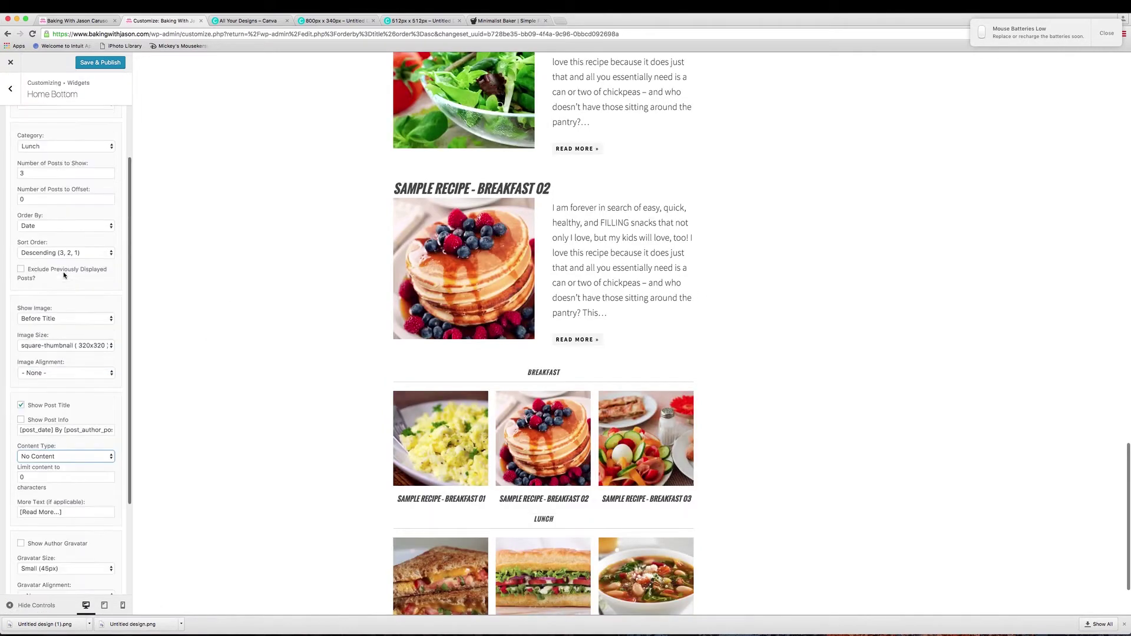
click(114, 165)
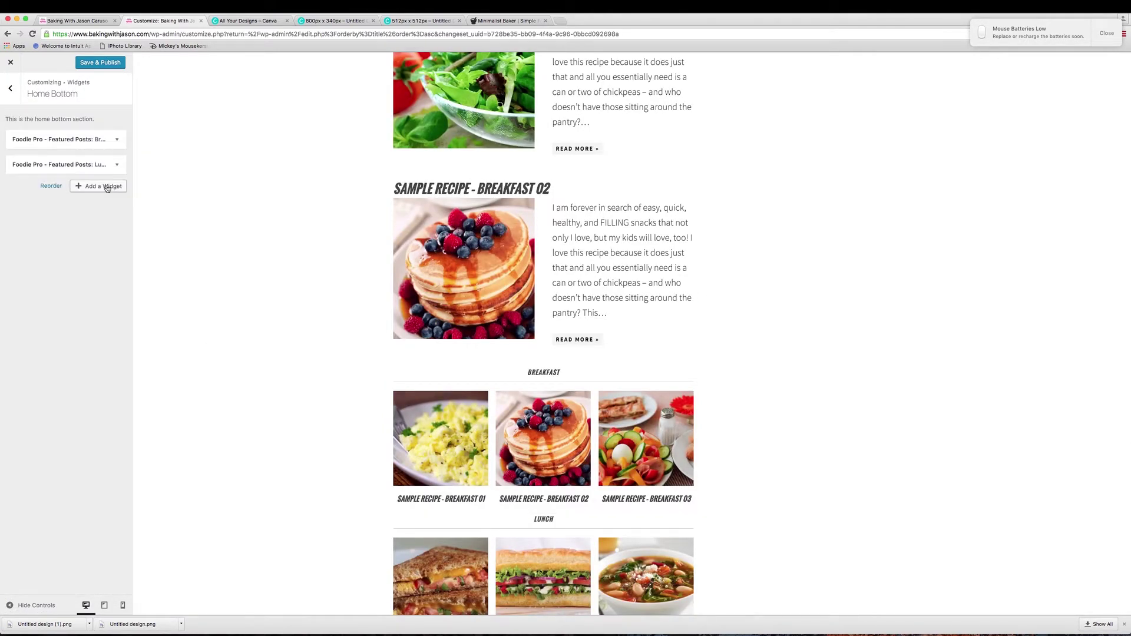
click(102, 185)
click(177, 243)
text(D)
click(71, 255)
click(66, 277)
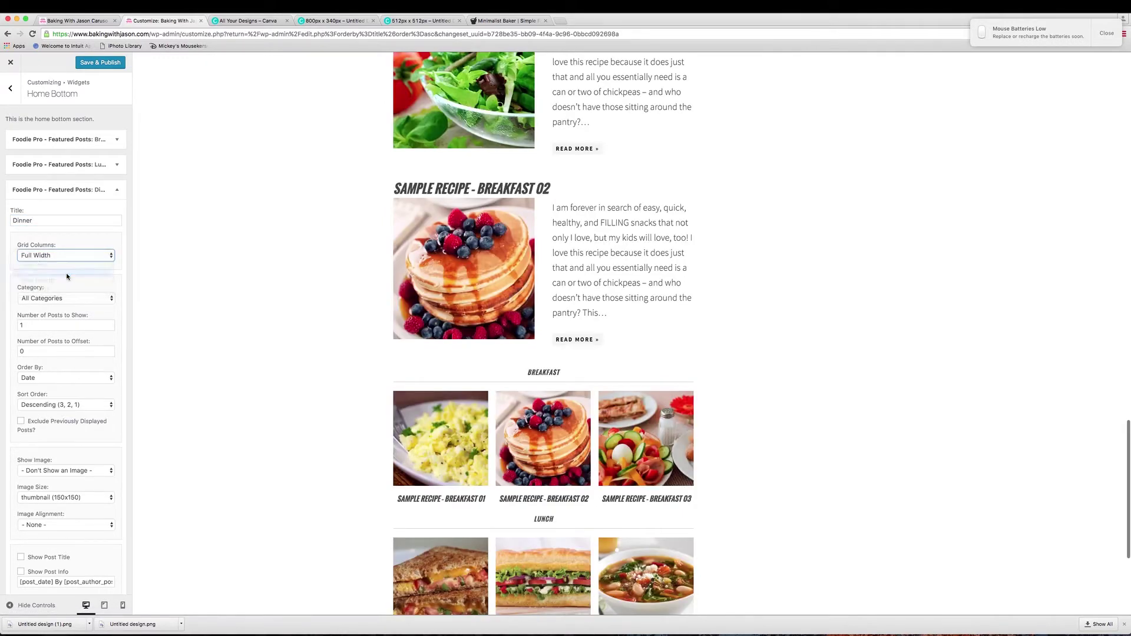
Limit the Dinner widget to the Dinner category and set it to show 3 posts
click(67, 299)
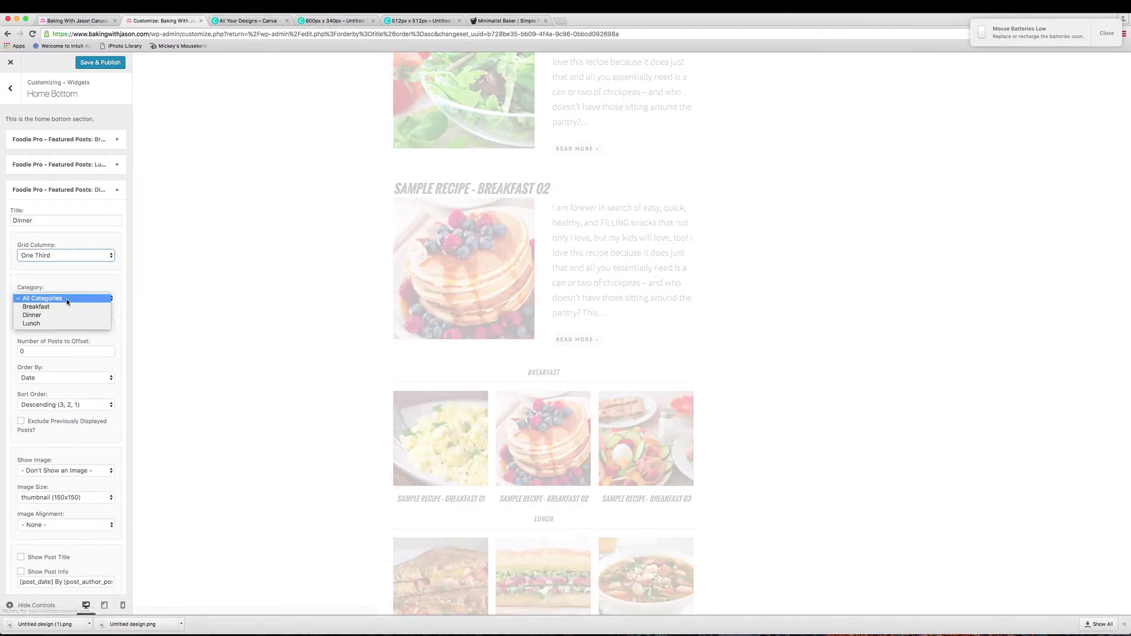
click(58, 315)
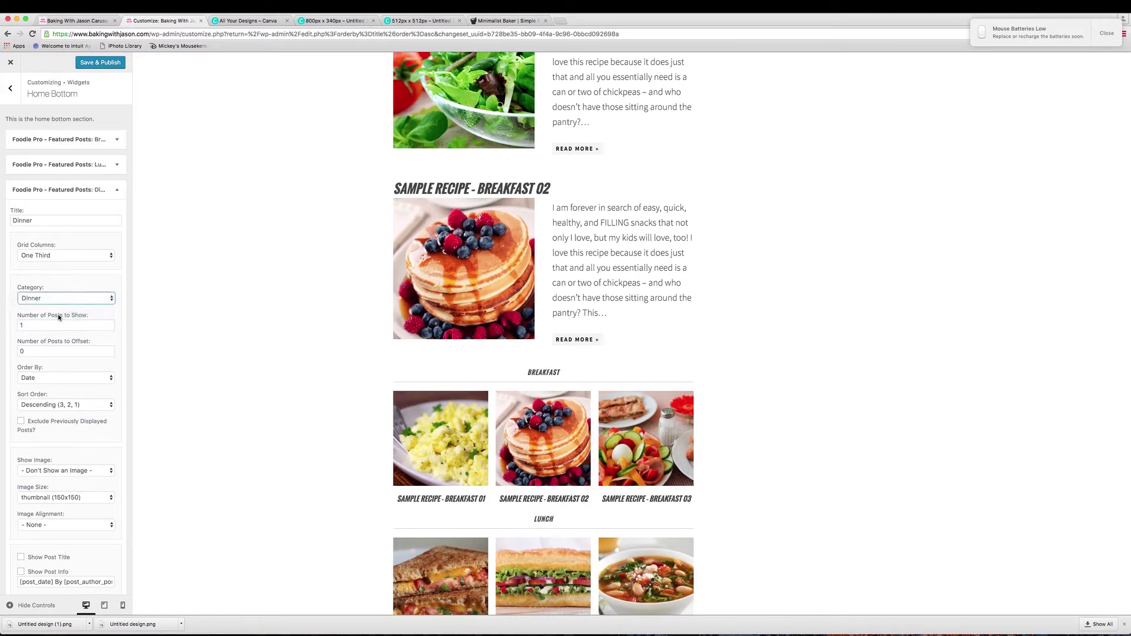
key(Tab)
scroll(8, 302, down, 1)
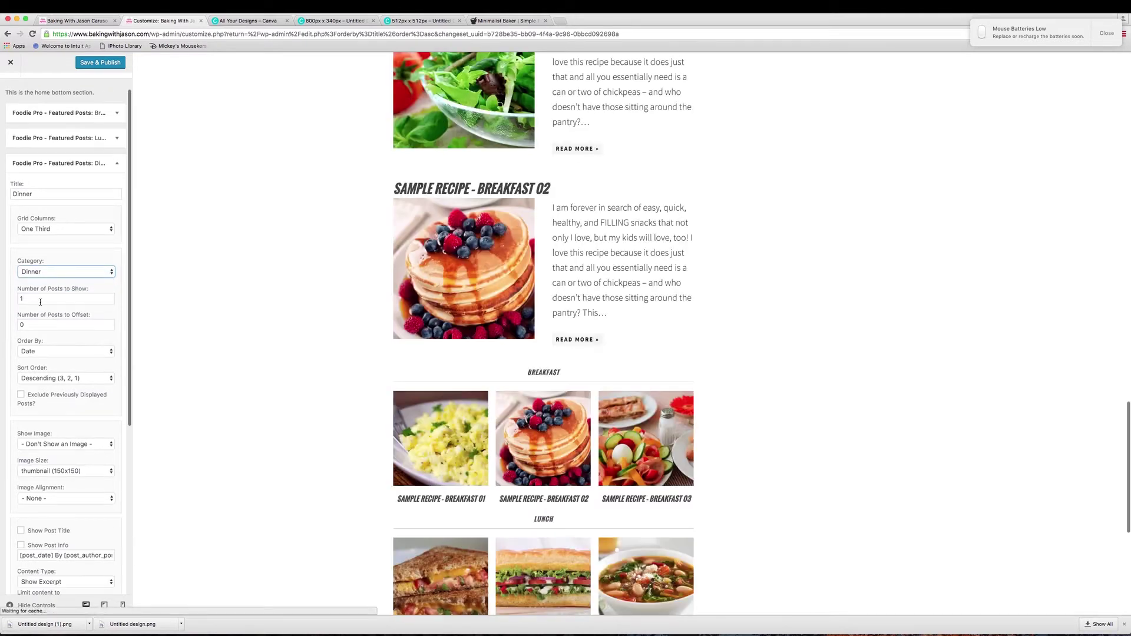
text(3)
Show the Dinner widget's post images Before Title at square-thumbnail (320x320) size
scroll(51, 311, down, 5)
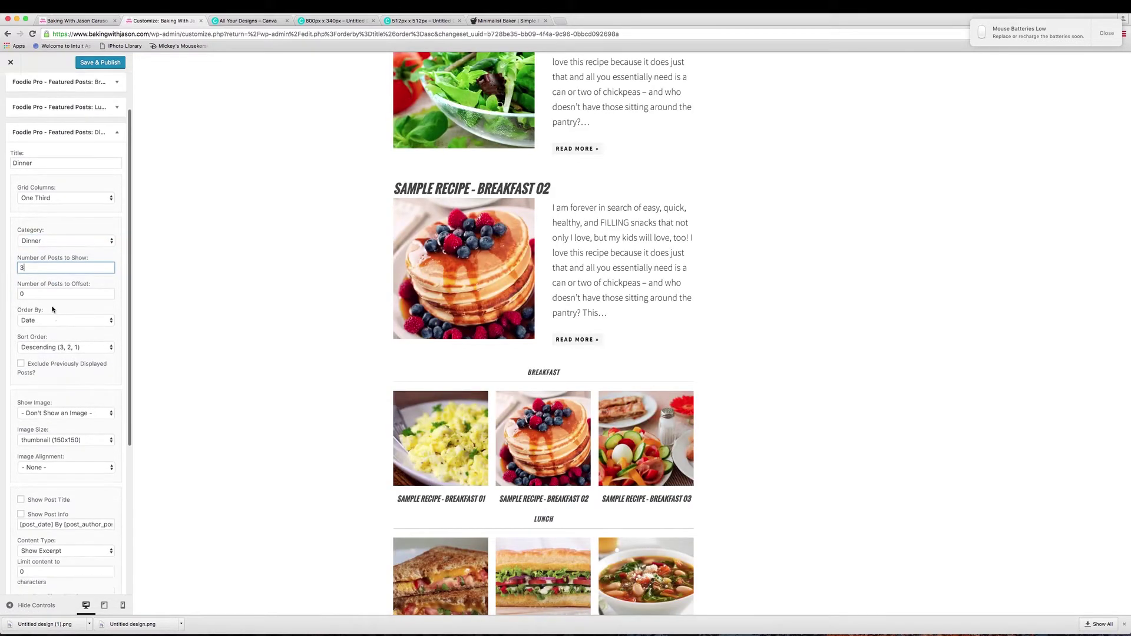
click(57, 311)
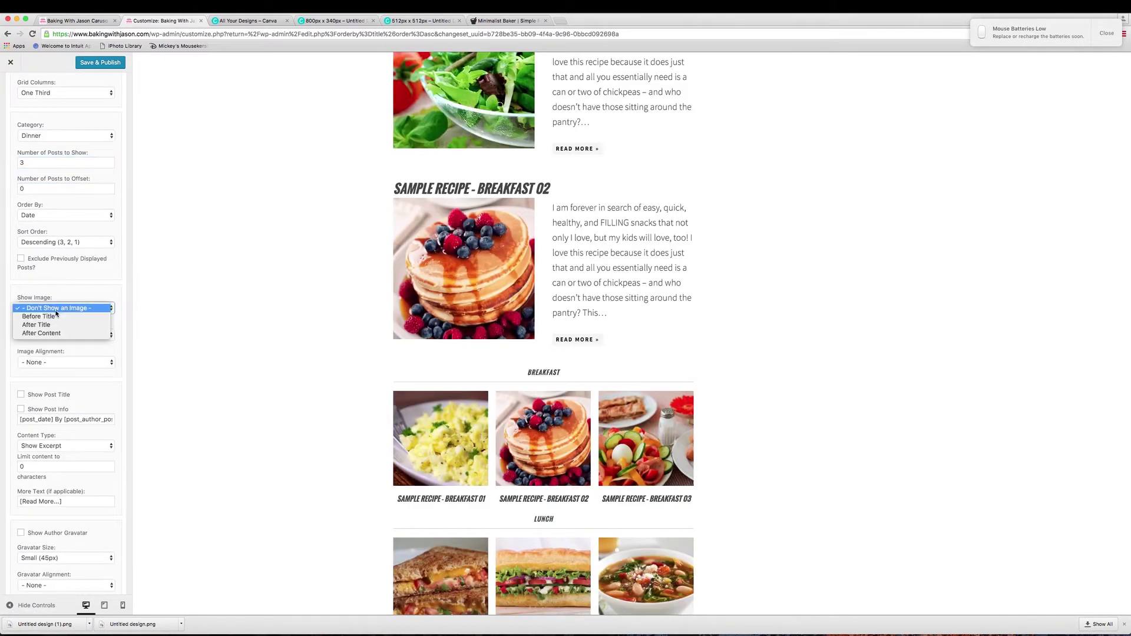
click(68, 317)
click(69, 333)
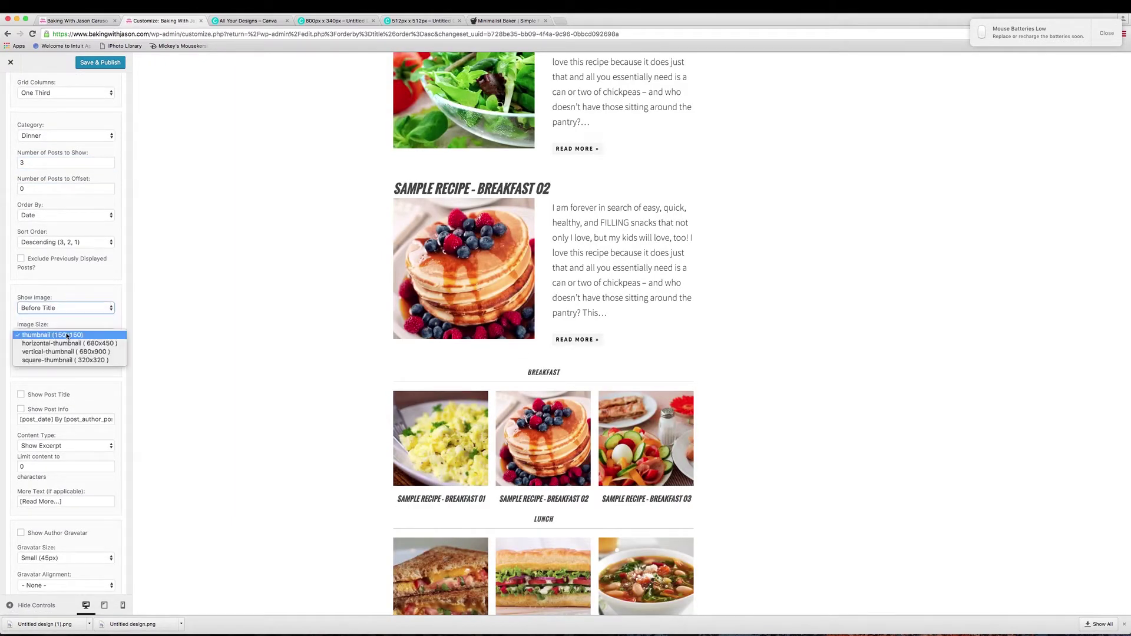
click(60, 361)
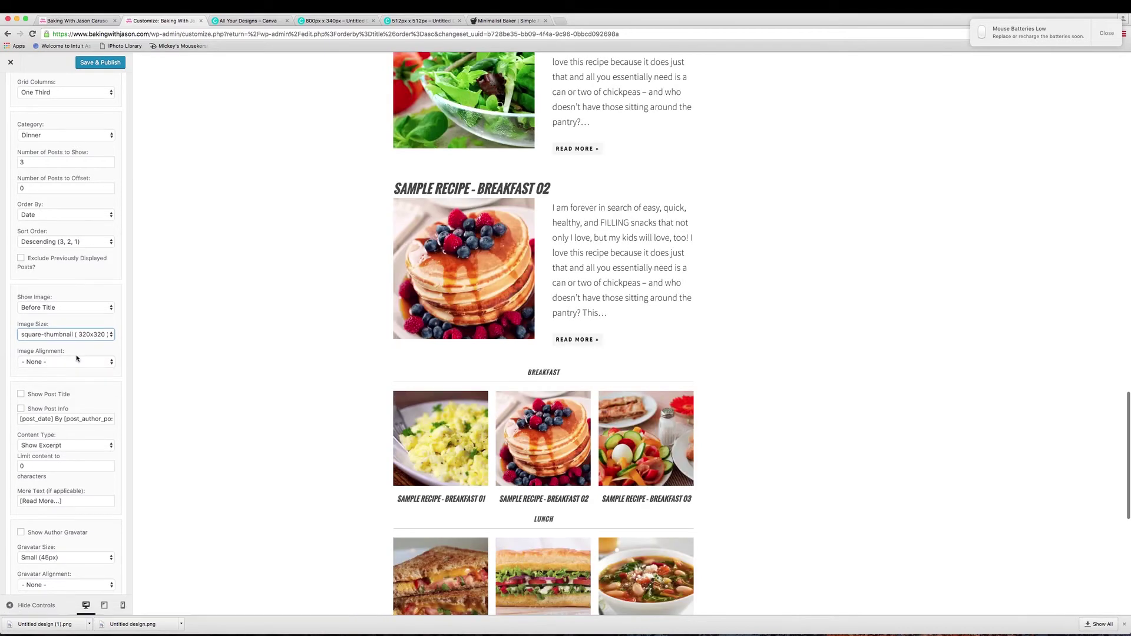
Set the Dinner widget's Content Type to No Content and review the home page preview from the Dinner section up to the featured post
scroll(62, 361, down, 1)
click(55, 422)
click(54, 437)
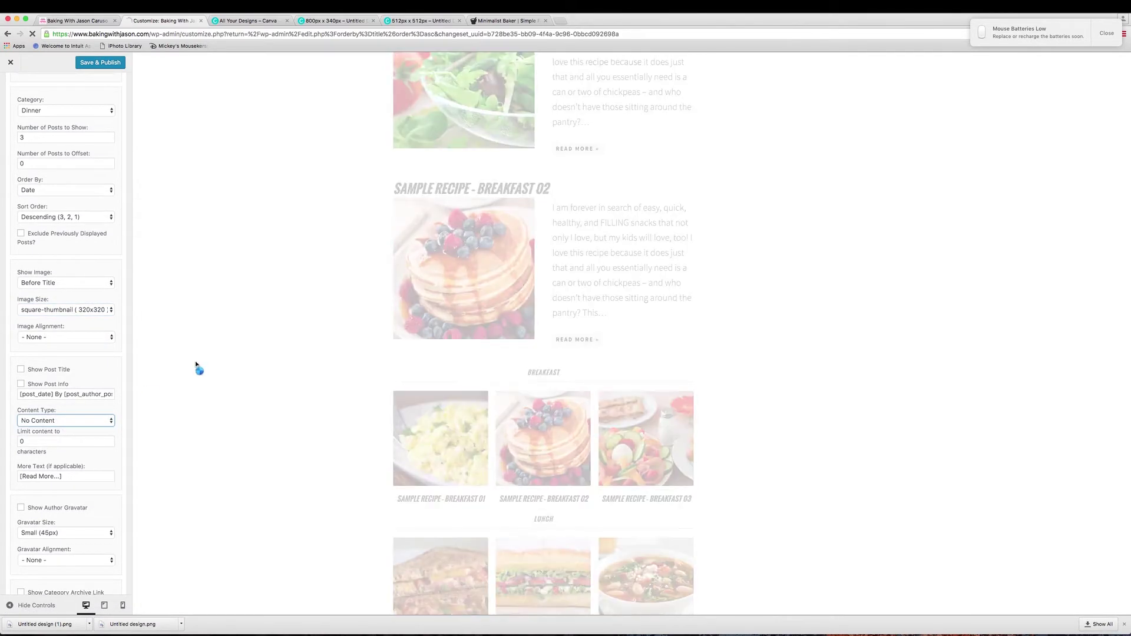
scroll(295, 321, down, 3)
scroll(297, 320, down, 4)
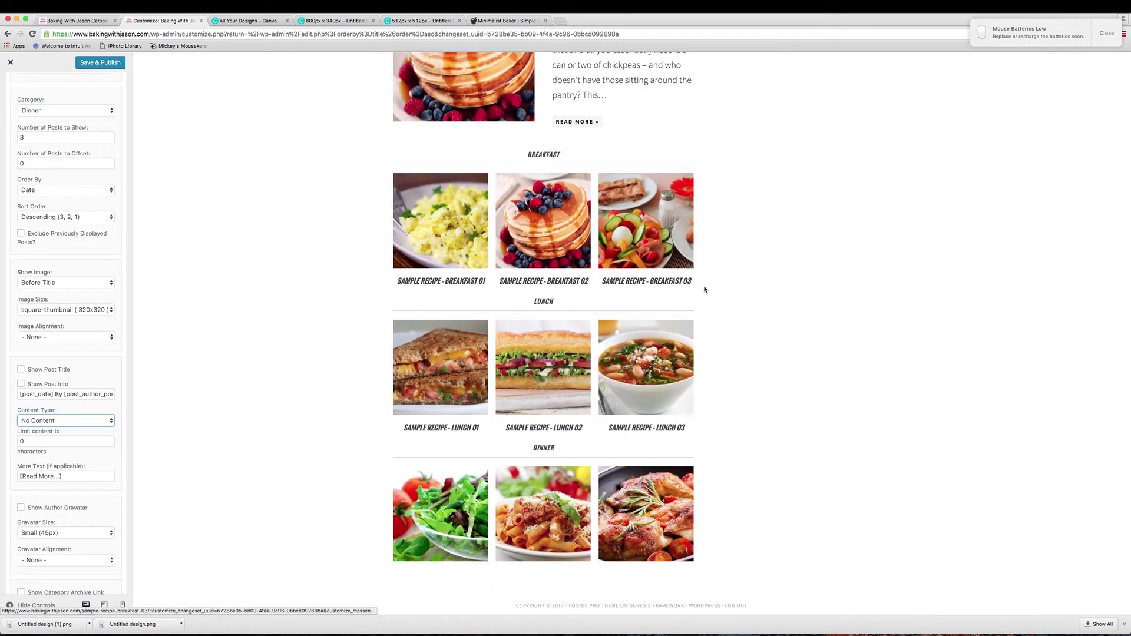
scroll(705, 289, up, 6)
scroll(705, 287, up, 15)
scroll(705, 288, up, 15)
scroll(687, 287, up, 15)
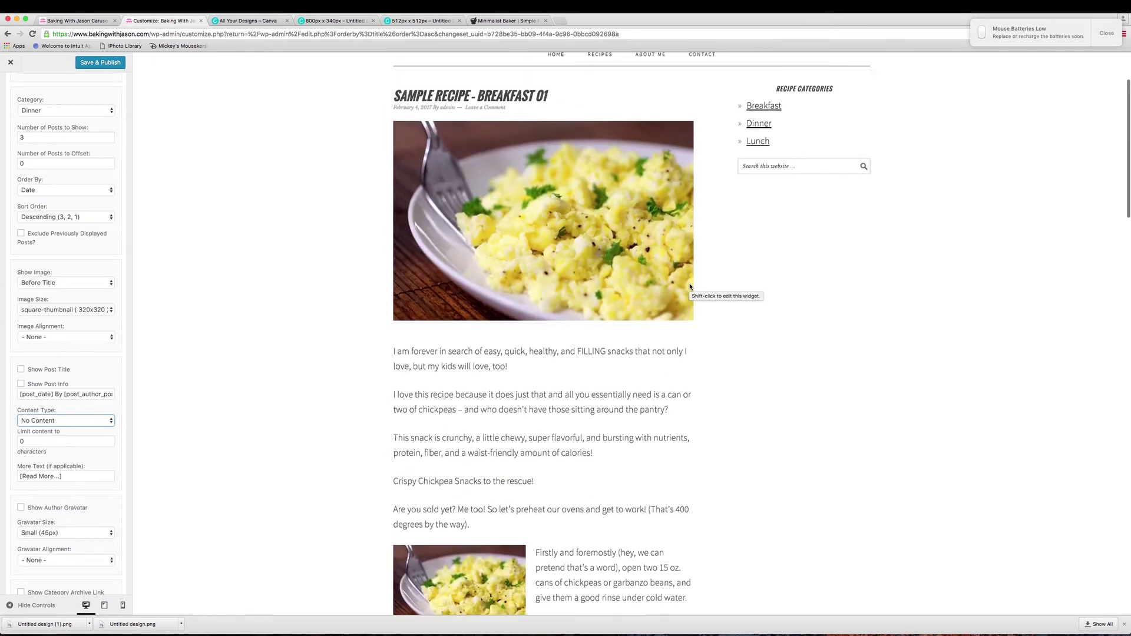
Publish the Home Bottom widget changes and return to the list of widget areas
scroll(689, 287, up, 2)
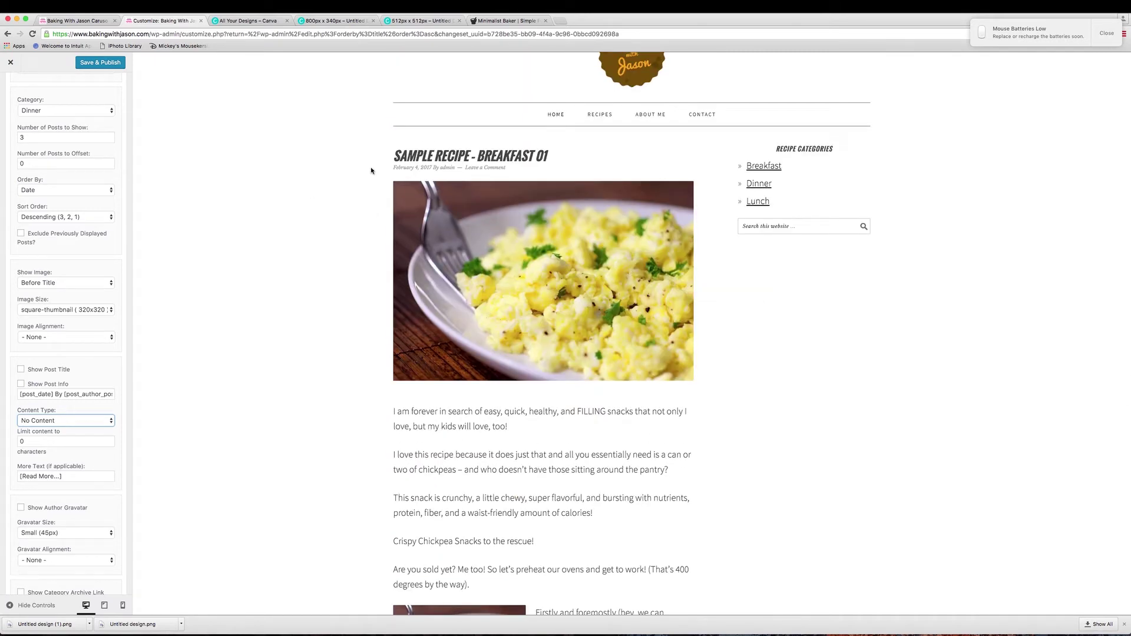
click(99, 63)
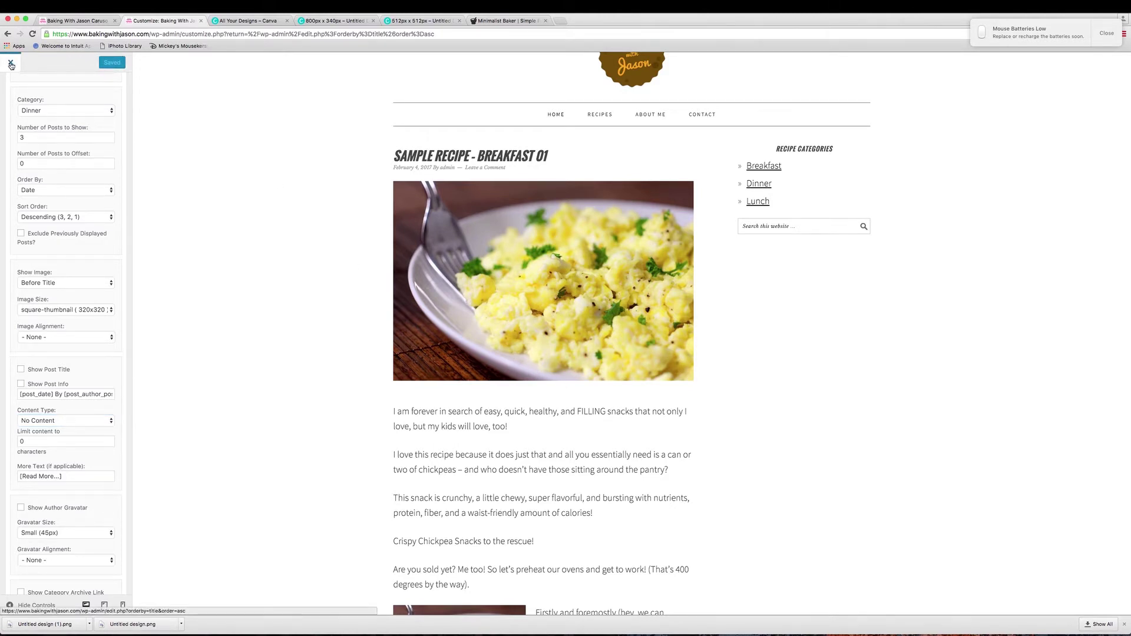
scroll(16, 97, up, 5)
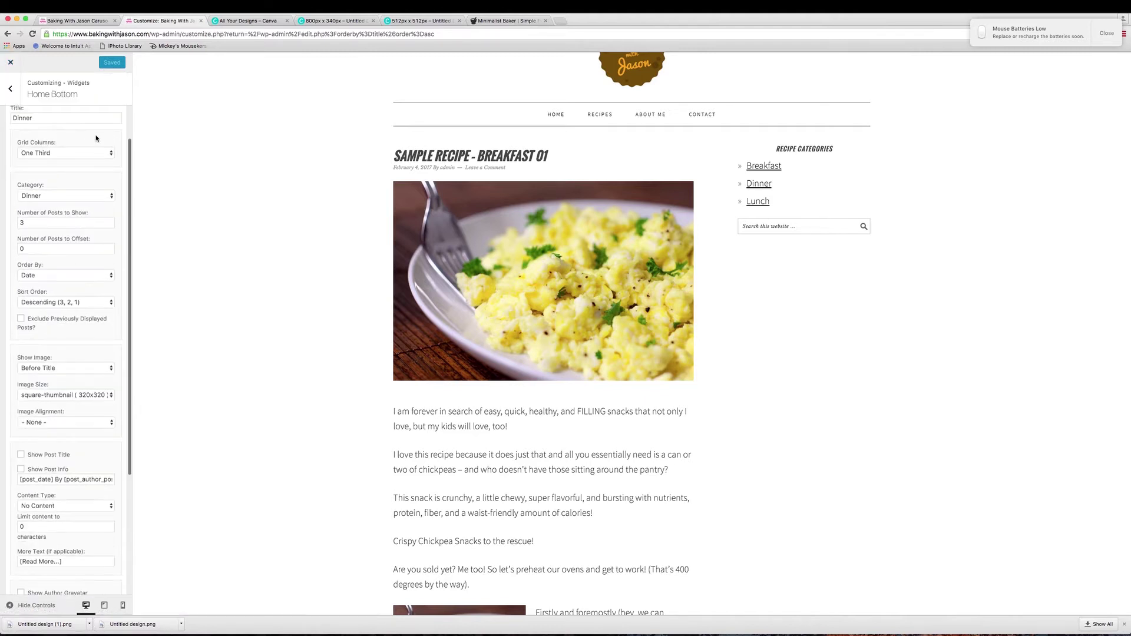
click(15, 99)
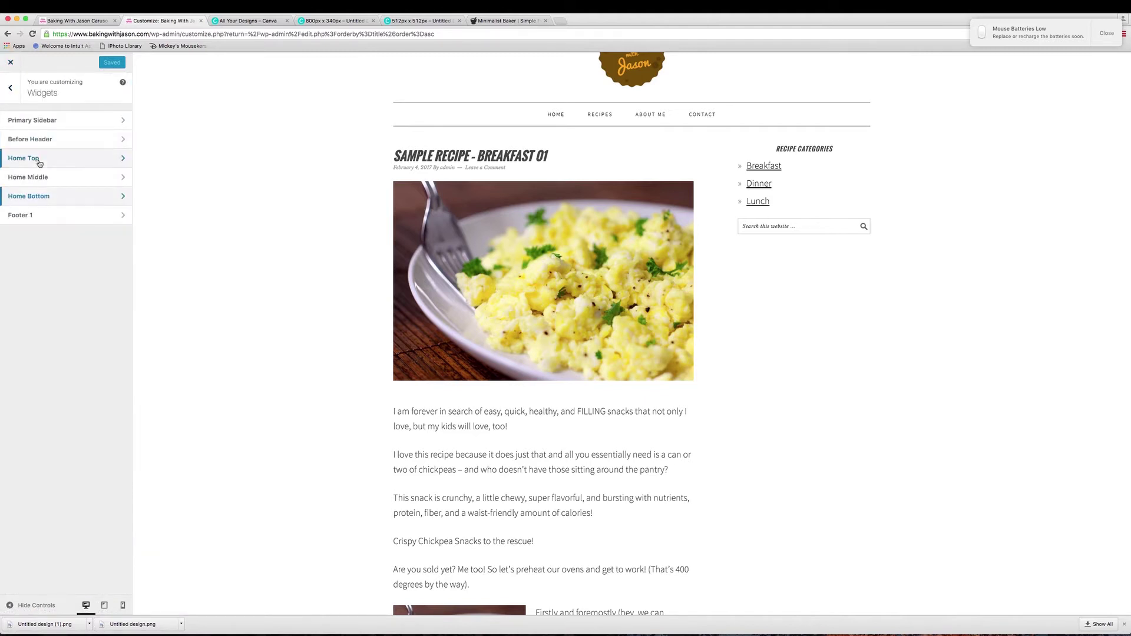
Set the Content Type of the Featured Posts widget in Home Top to Show Excerpt
click(37, 159)
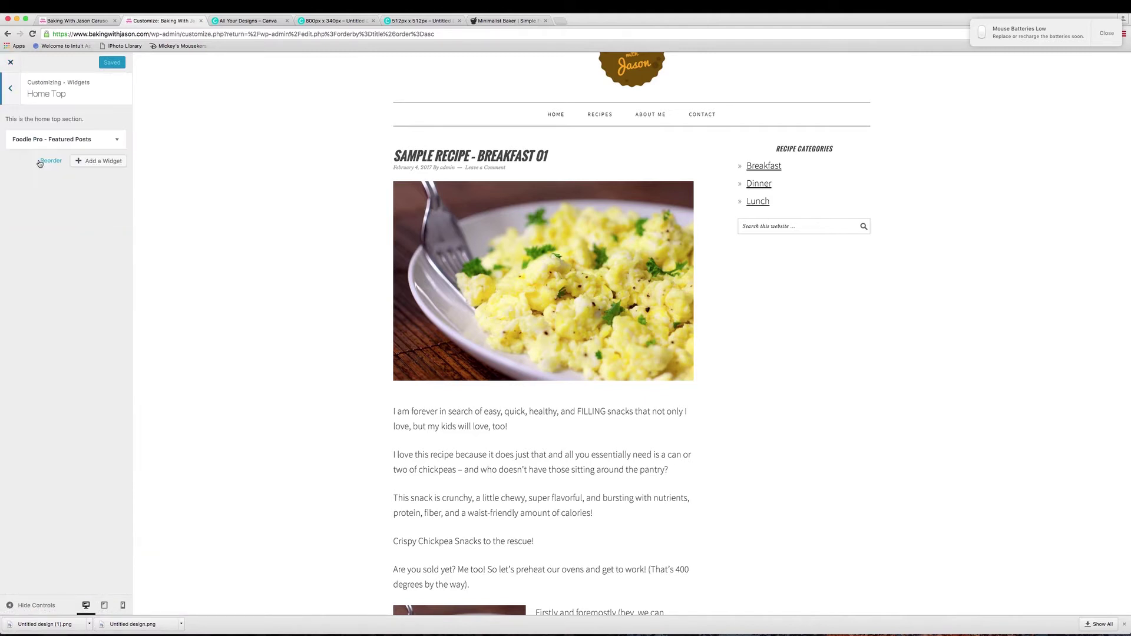
click(99, 140)
scroll(87, 339, down, 5)
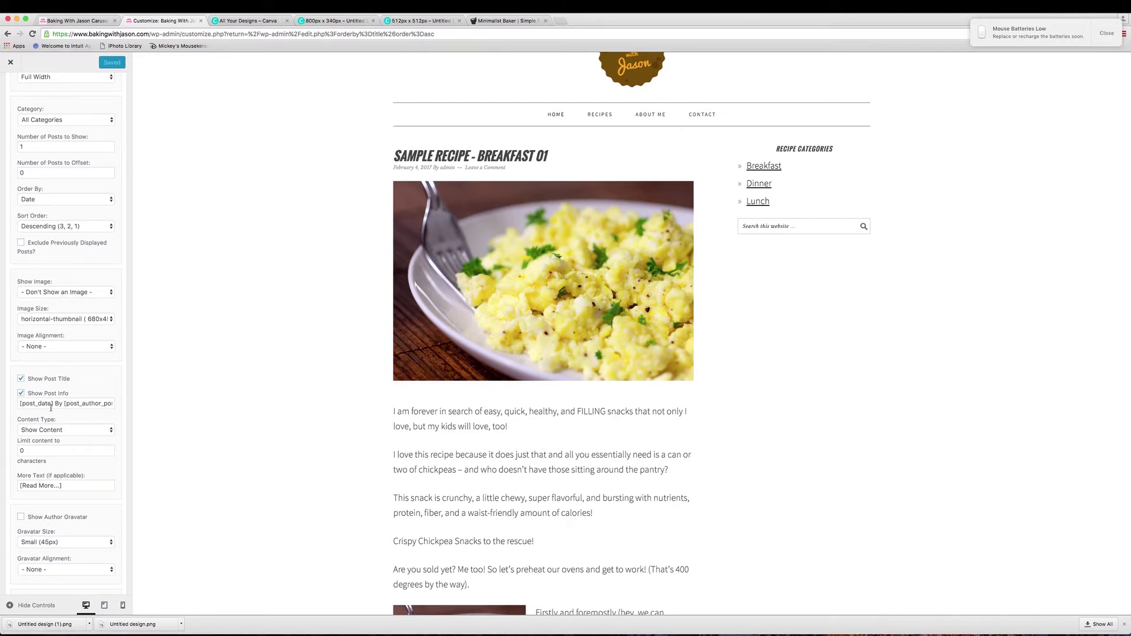
click(45, 434)
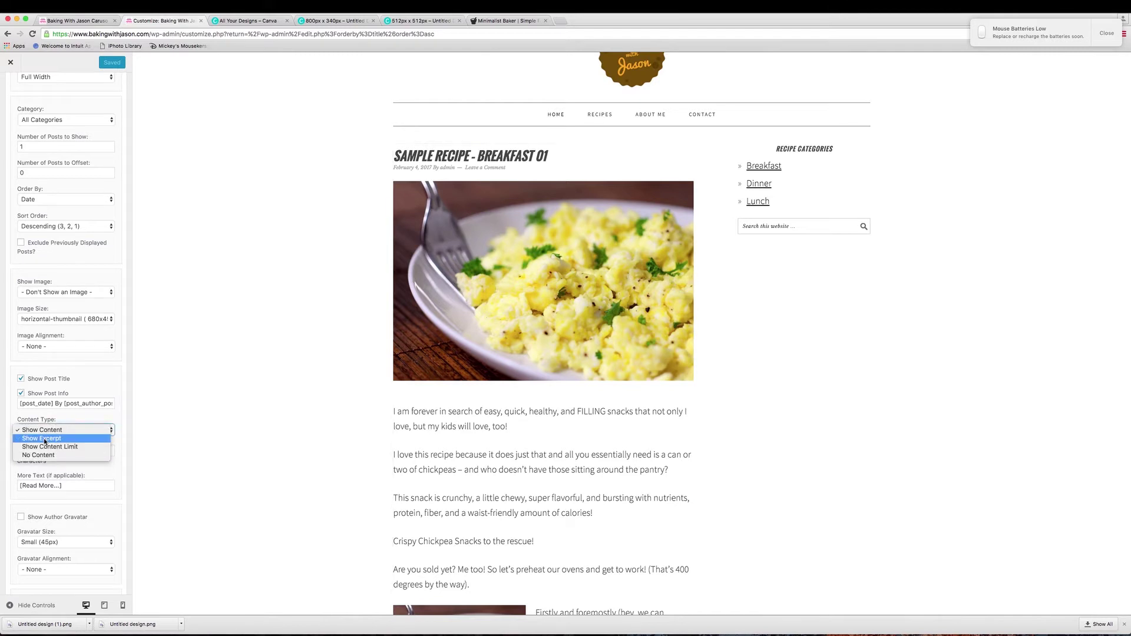
click(44, 439)
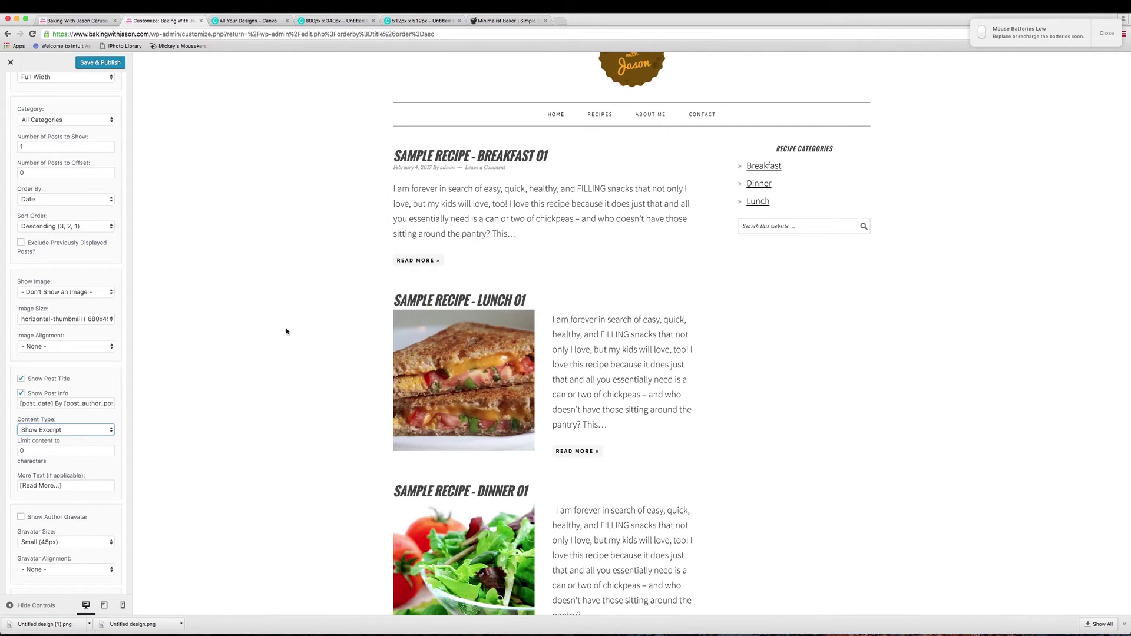
Show the Home Top post's image After Title and review the home page preview down to the Dinner section
click(49, 293)
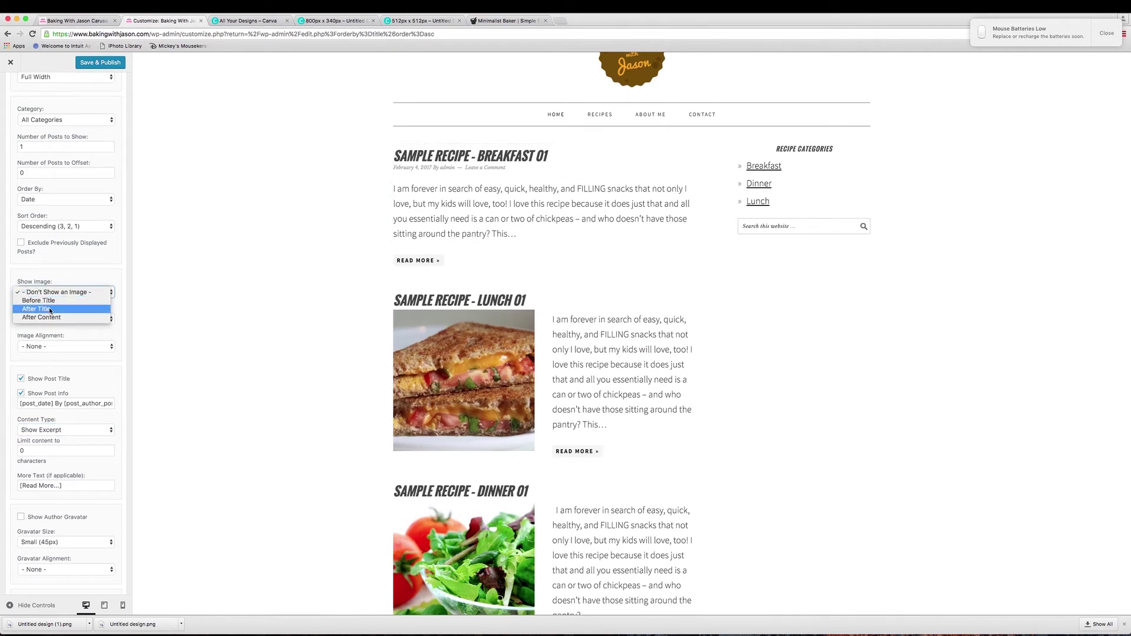
key(Escape)
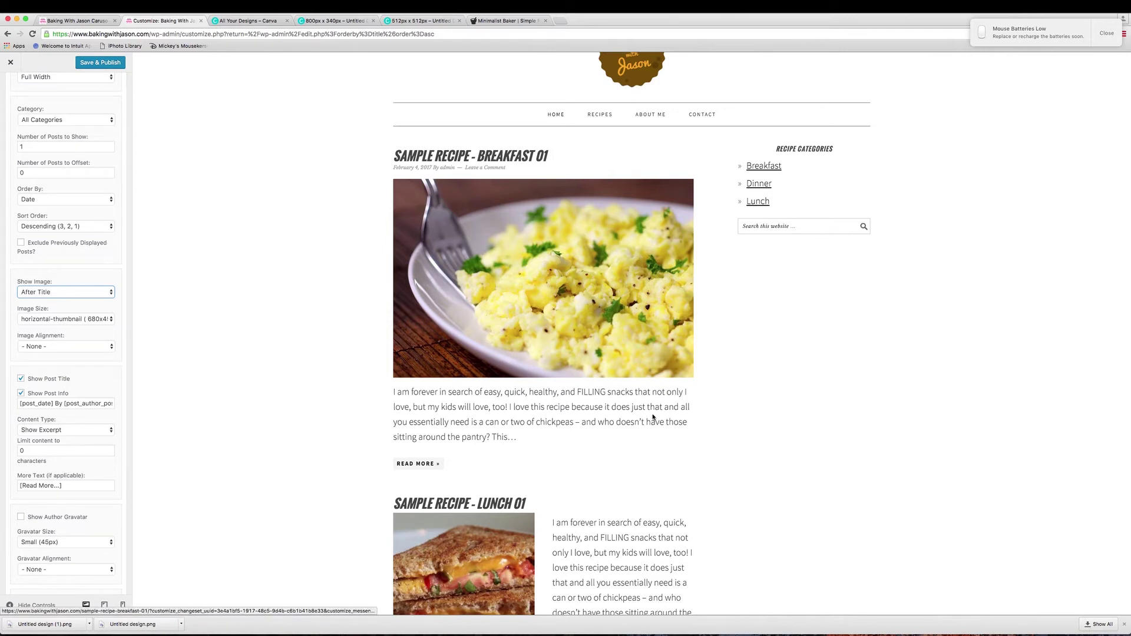
scroll(536, 393, down, 4)
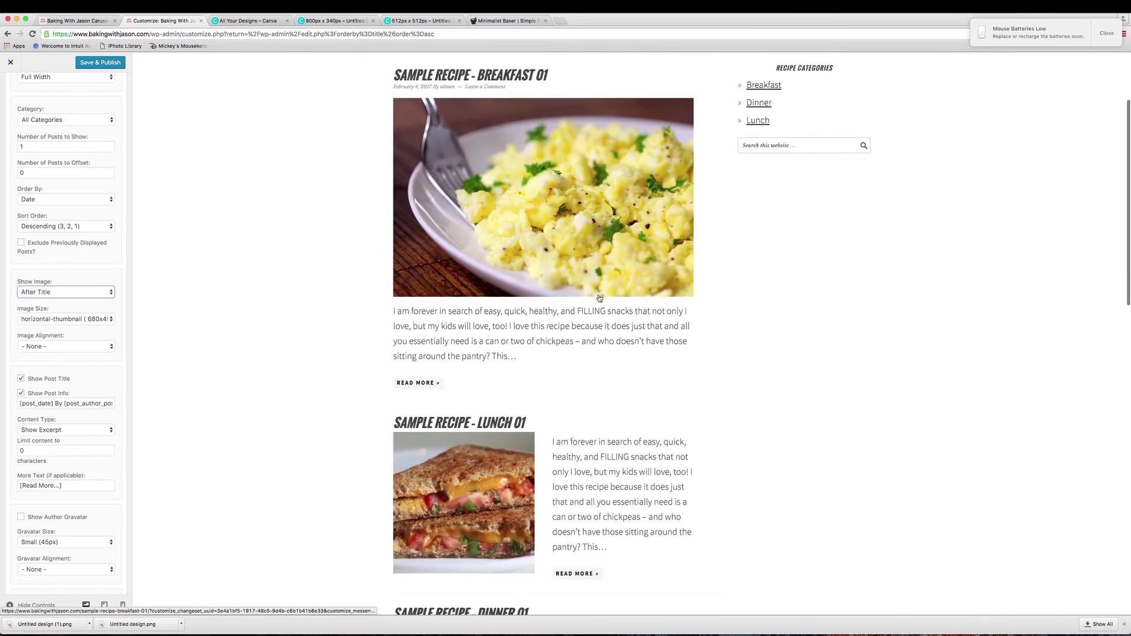
scroll(536, 393, down, 10)
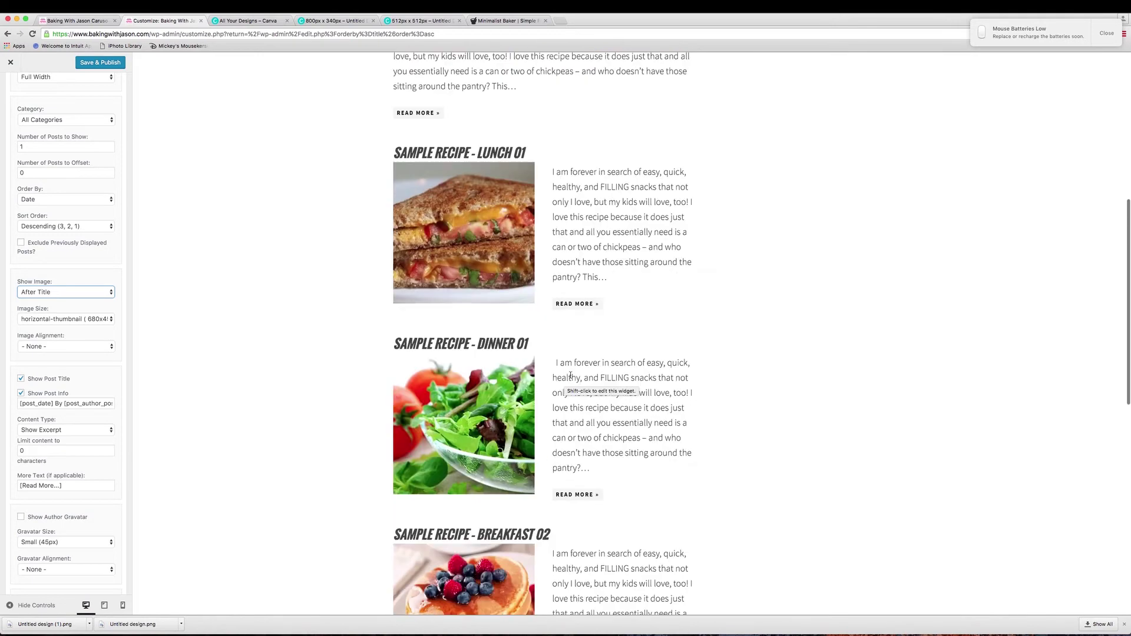
scroll(570, 375, down, 9)
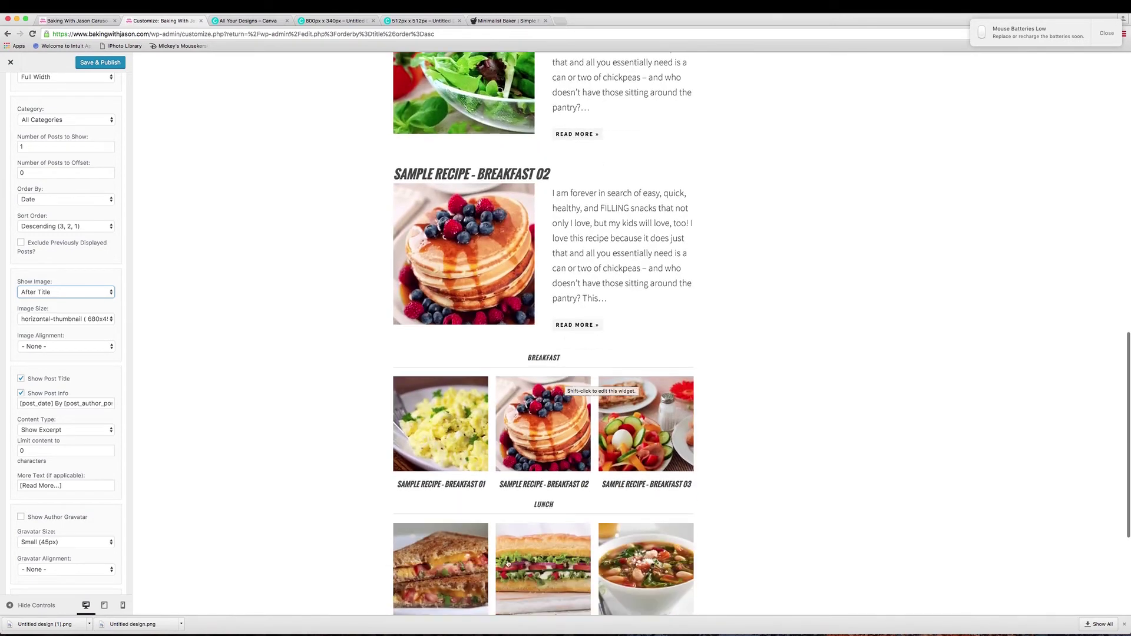
scroll(627, 412, down, 3)
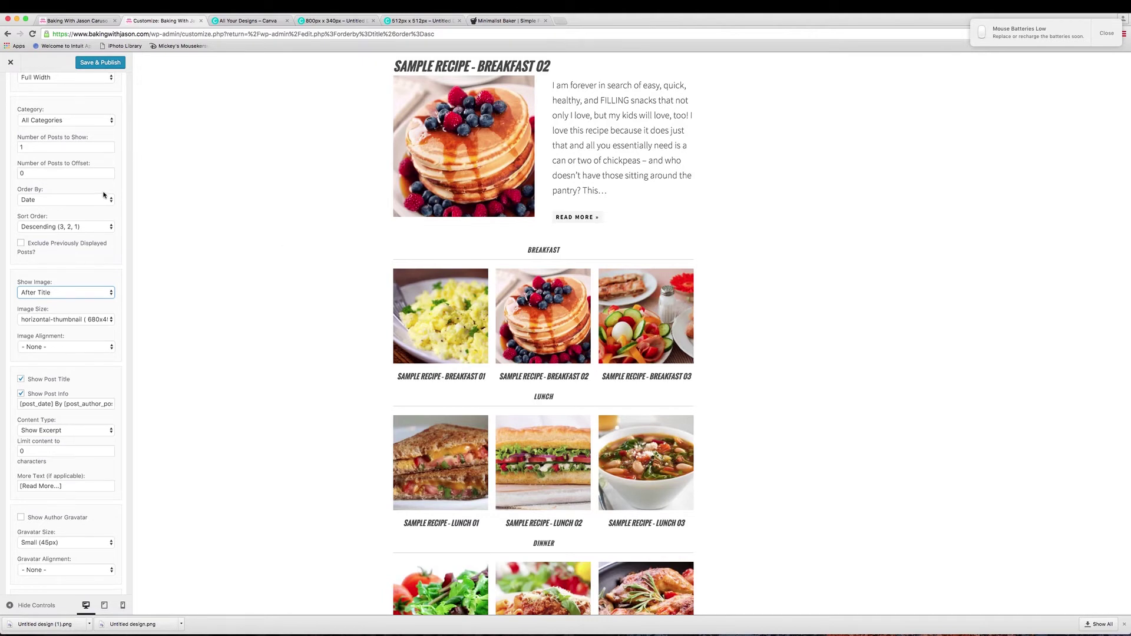
Collapse the Home Top widget, publish the changes and return to the list of widget areas
scroll(88, 283, up, 5)
click(112, 143)
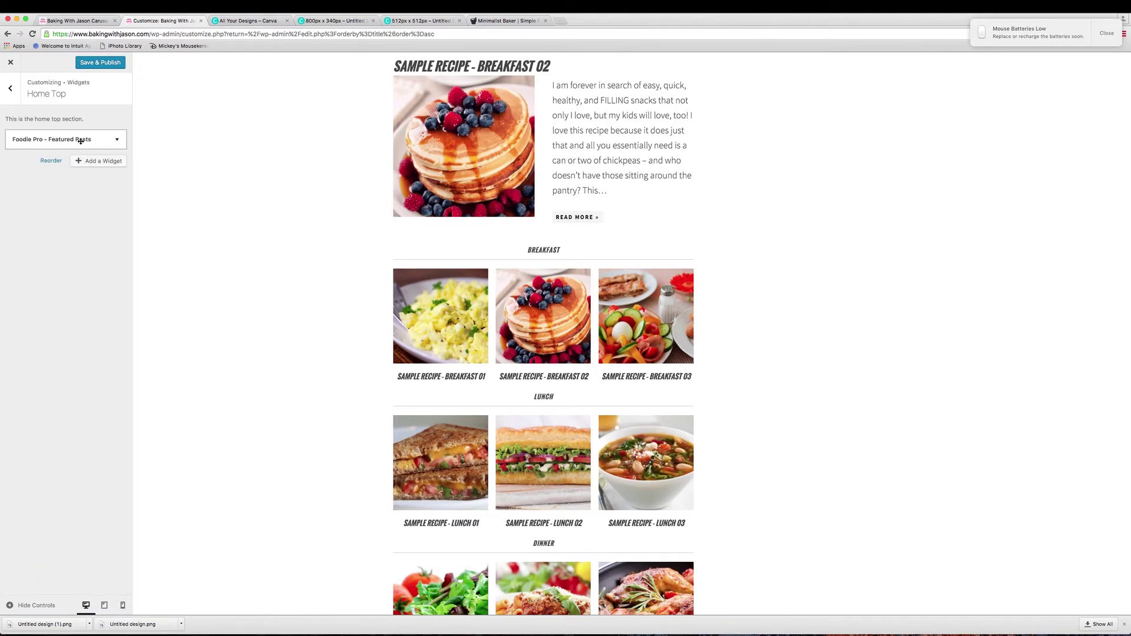
click(90, 63)
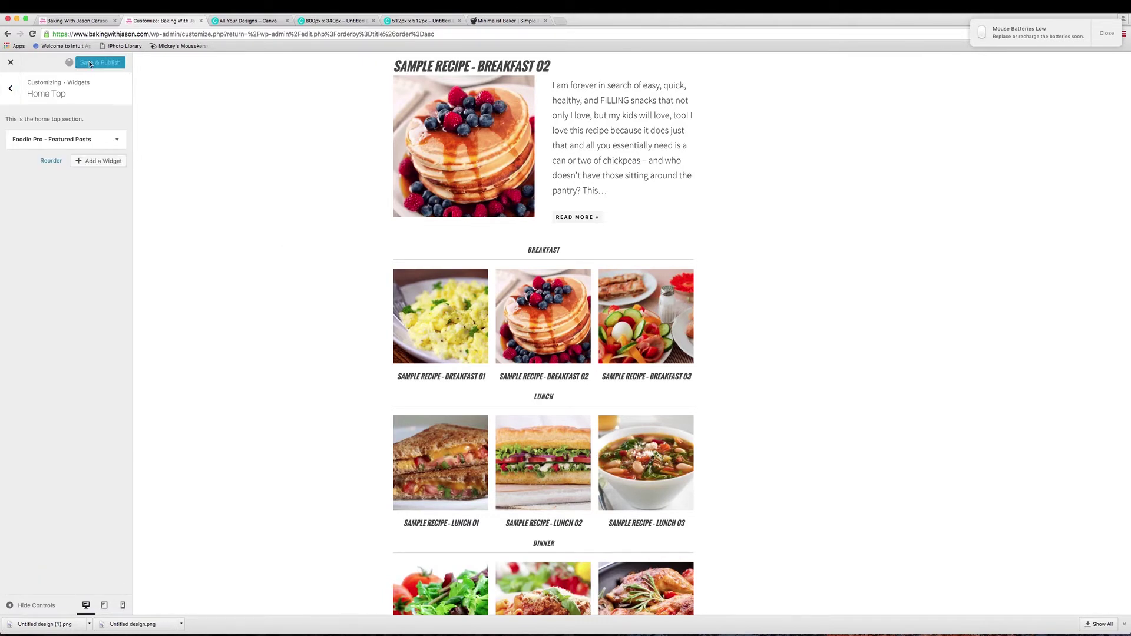
click(10, 88)
scroll(355, 214, up, 10)
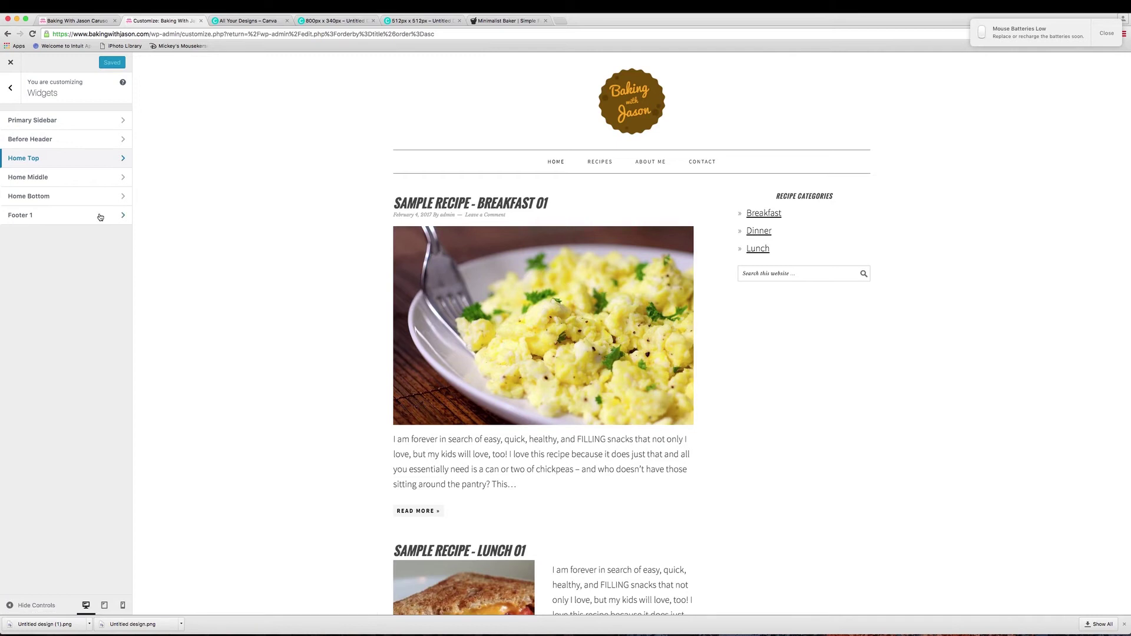
Add a Foodie Pro - Featured Posts widget to the Primary Sidebar
click(43, 123)
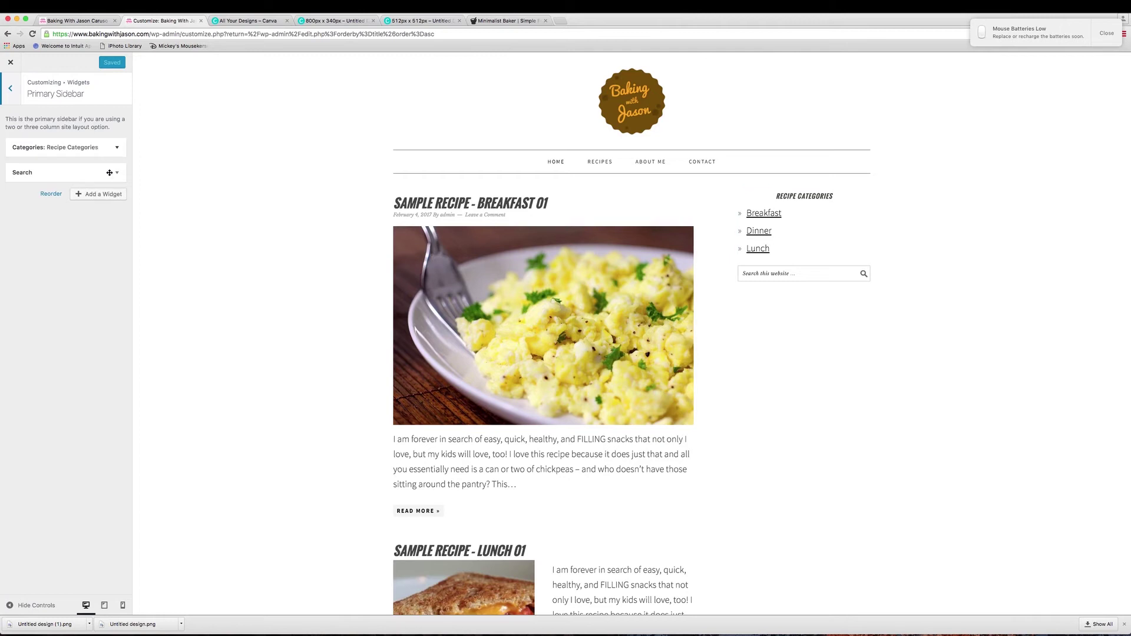
click(118, 199)
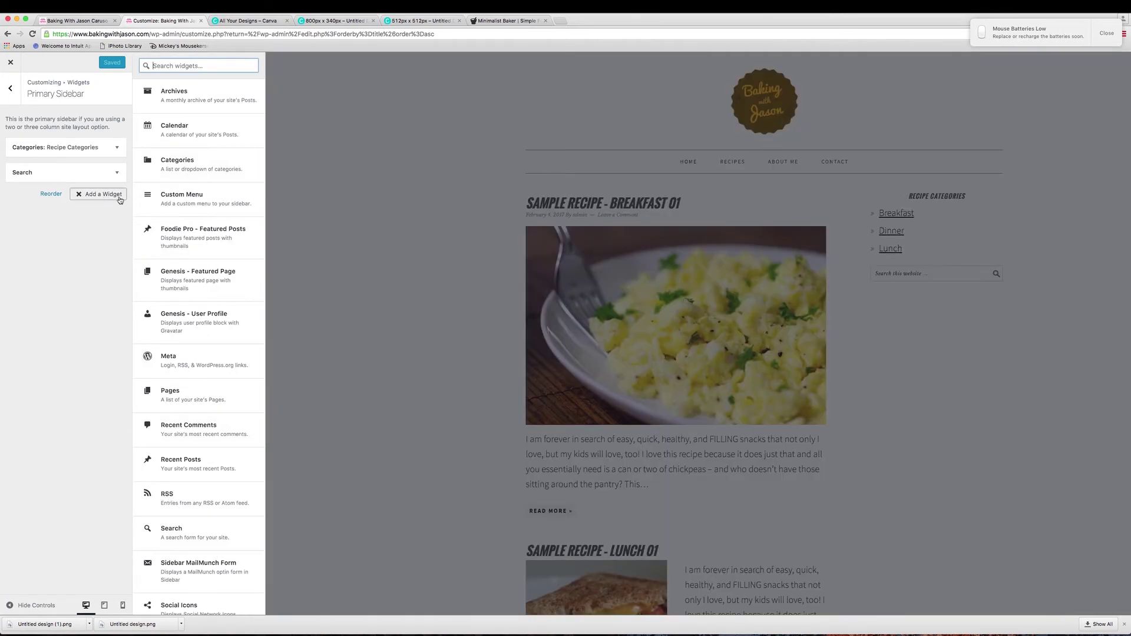
click(206, 242)
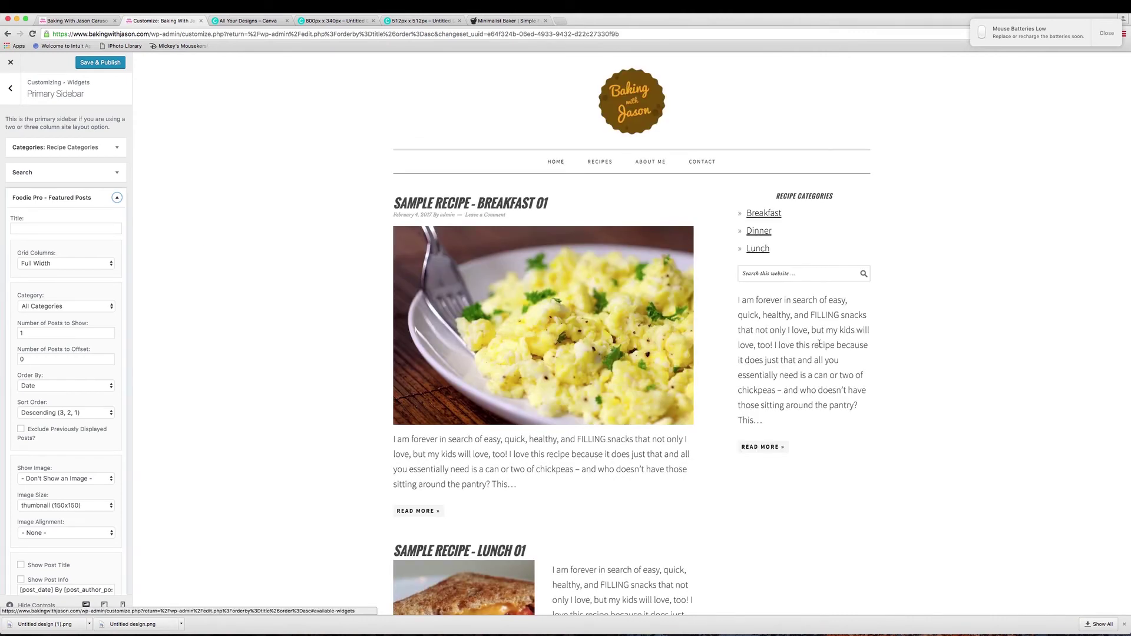
drag(734, 300, 813, 365)
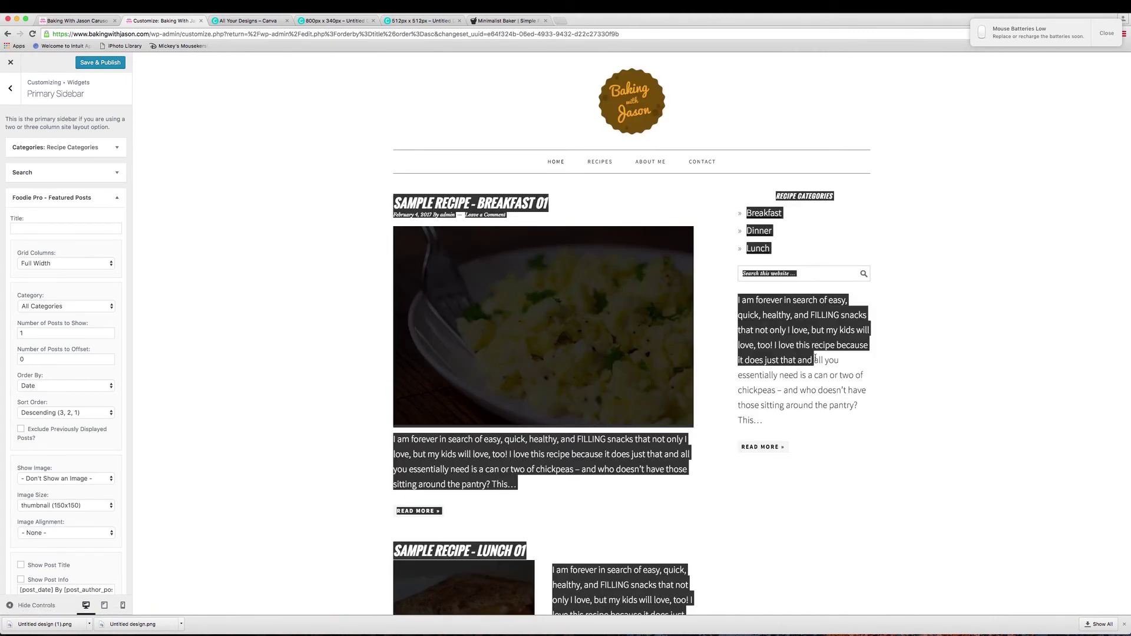
click(813, 366)
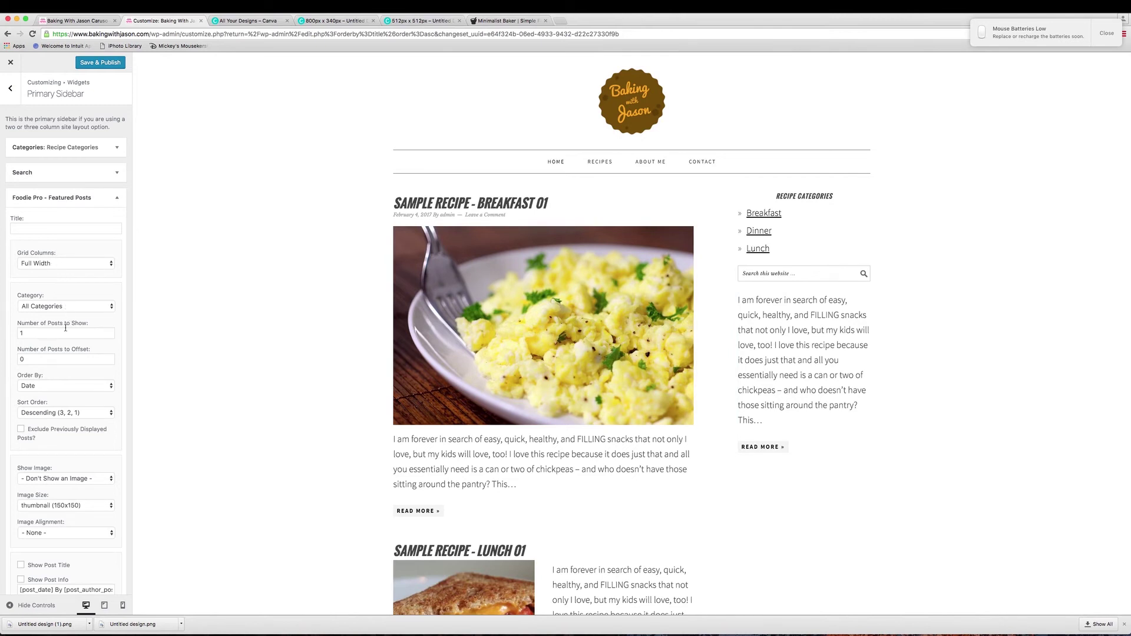
Set the Primary Sidebar's Featured Posts widget to show 3 posts
click(36, 334)
key(BackSpace)
text(3)
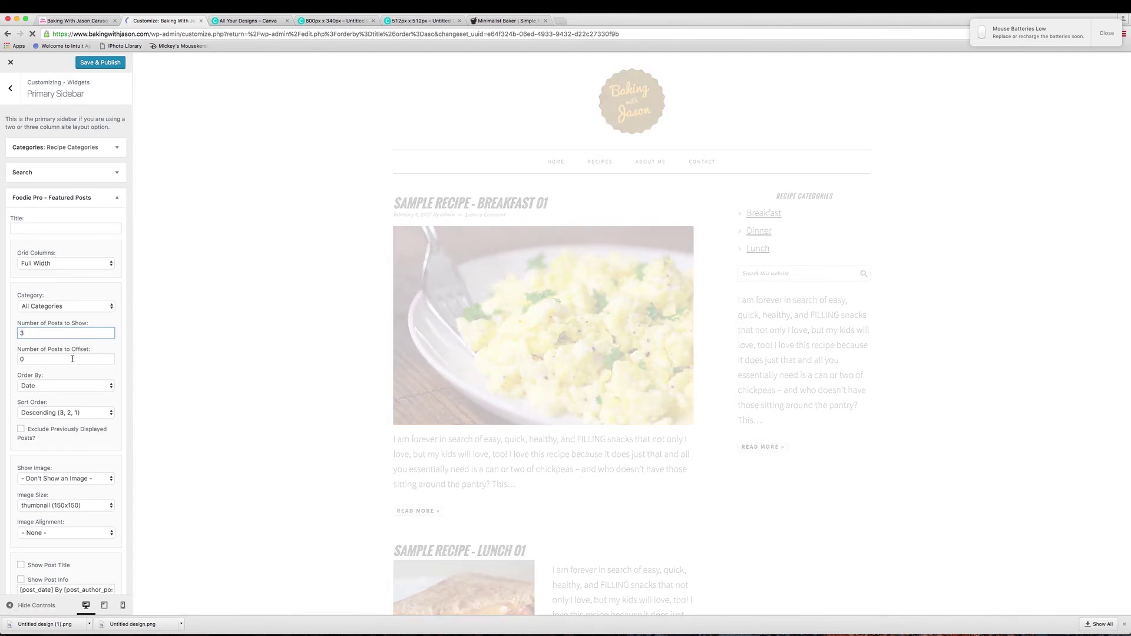
Show the sidebar widget's post images After Title with Center alignment
scroll(72, 359, down, 1)
scroll(72, 365, down, 2)
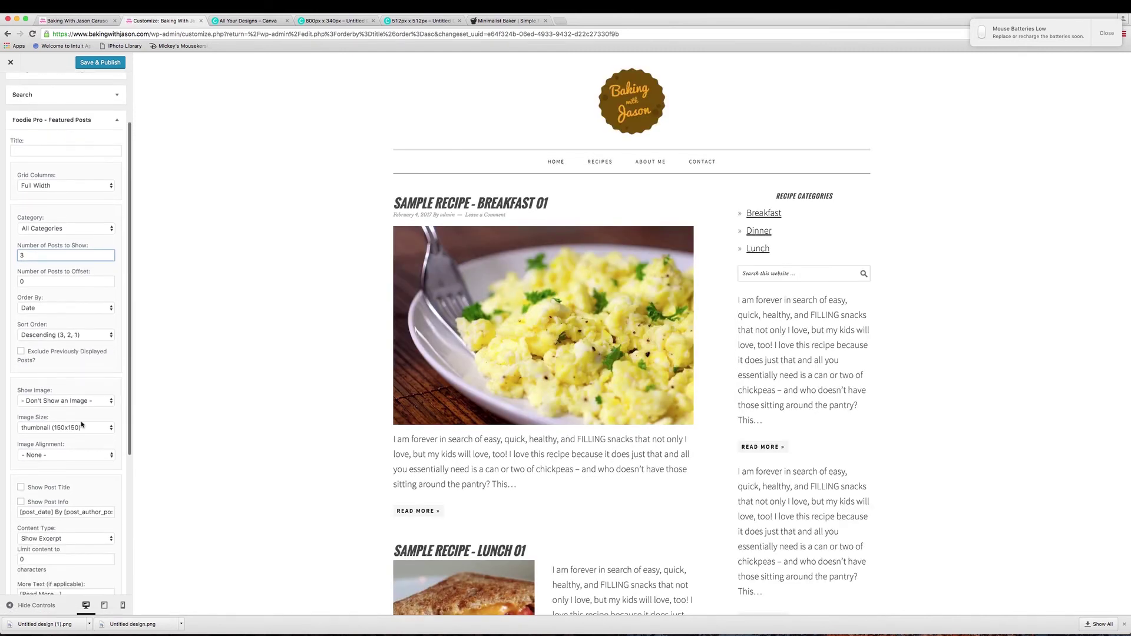
click(73, 402)
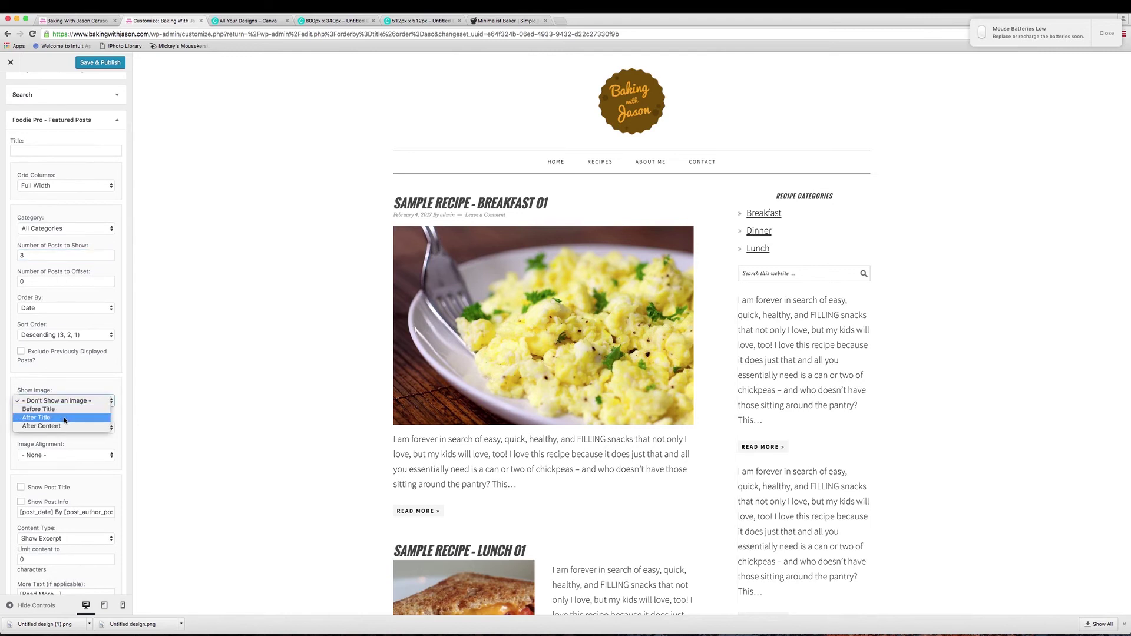
click(65, 417)
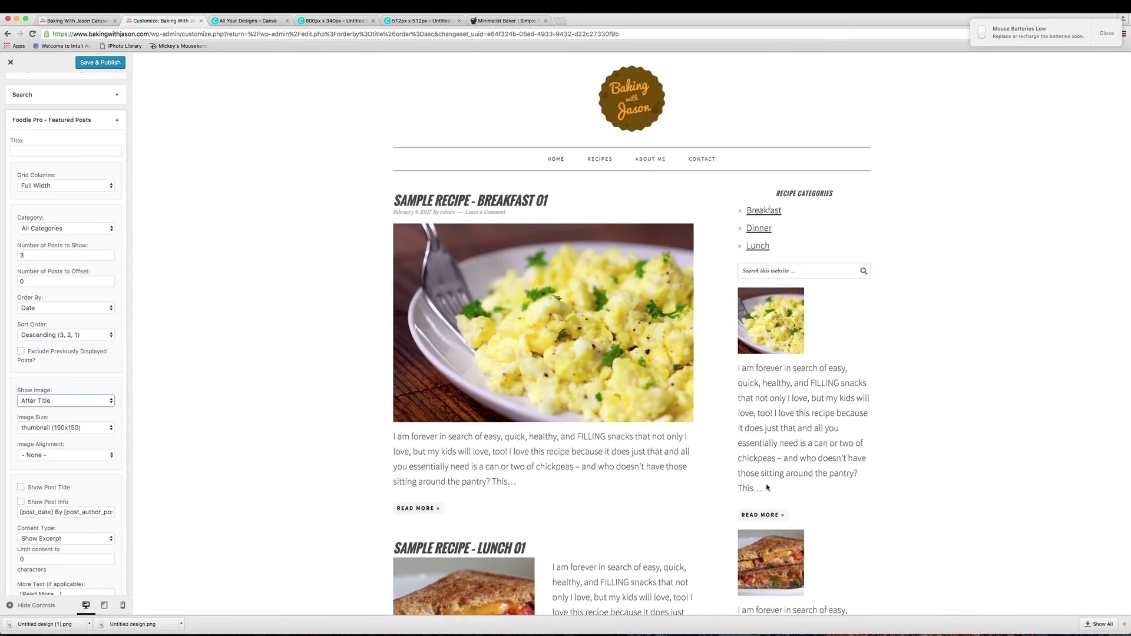
scroll(730, 291, down, 2)
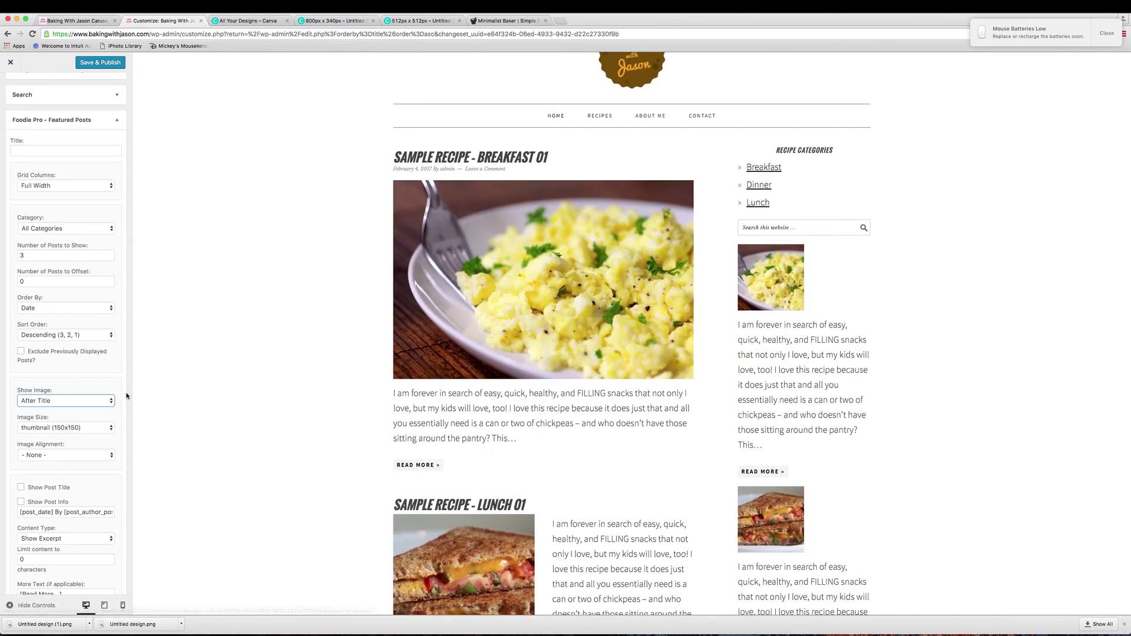
scroll(103, 459, down, 1)
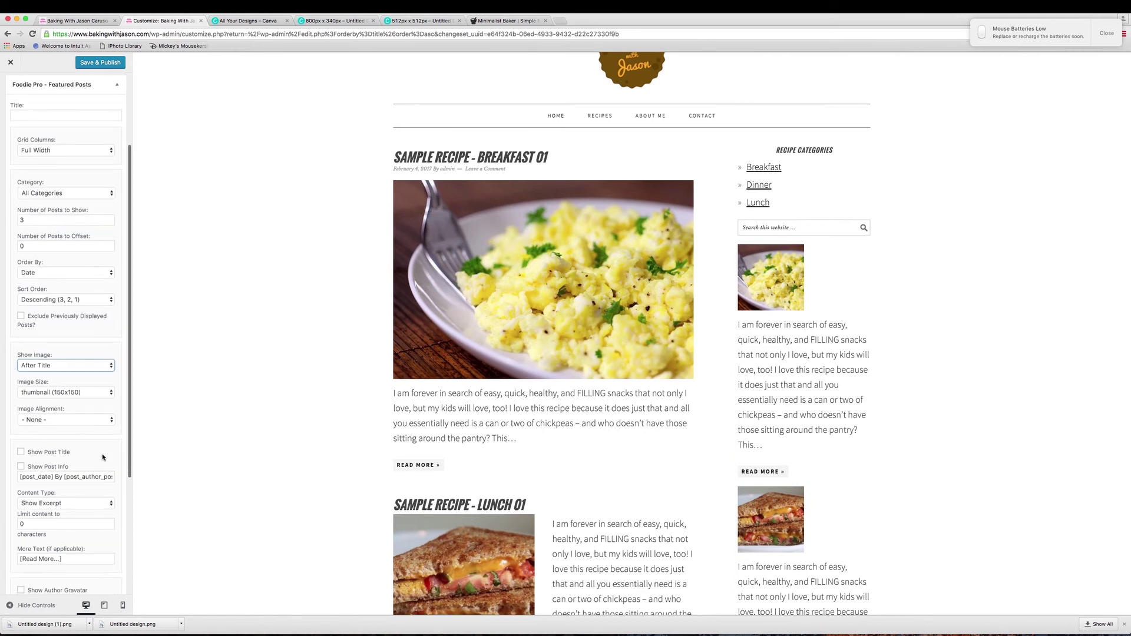
scroll(76, 398, down, 1)
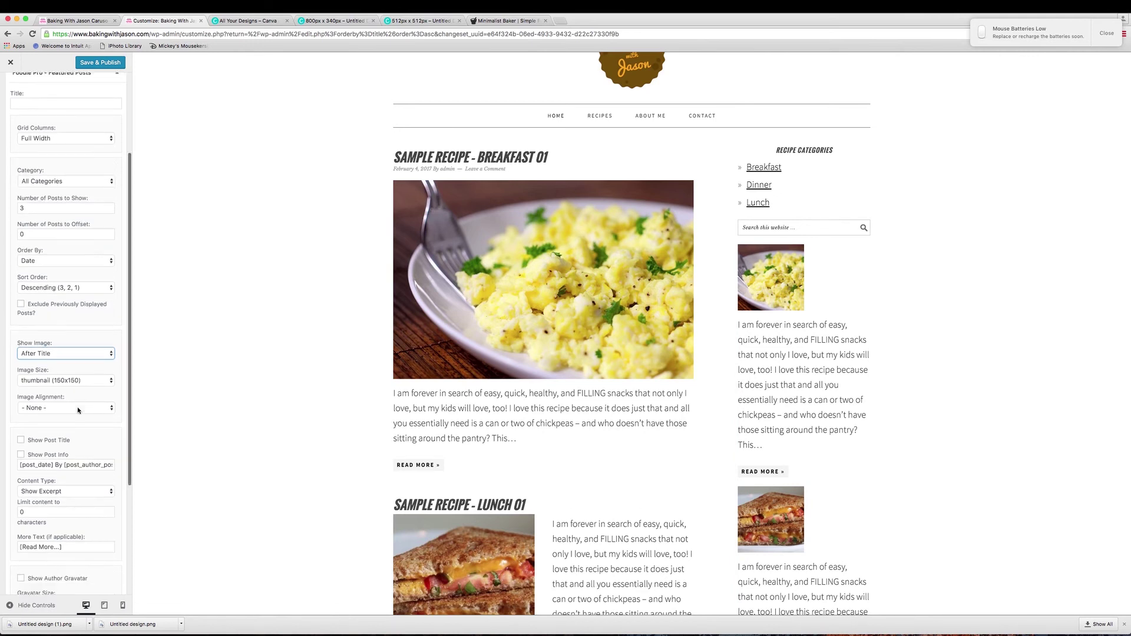
click(65, 400)
click(58, 426)
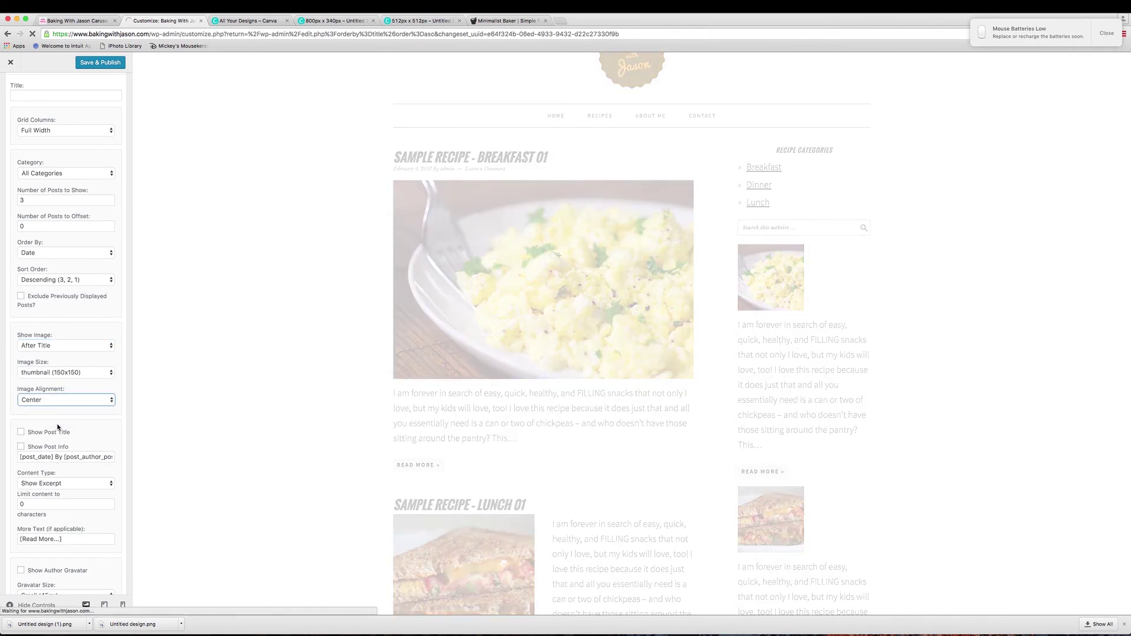
Show post titles in the sidebar widget, set its Content Type to No Content, and collapse its settings
scroll(79, 391, down, 2)
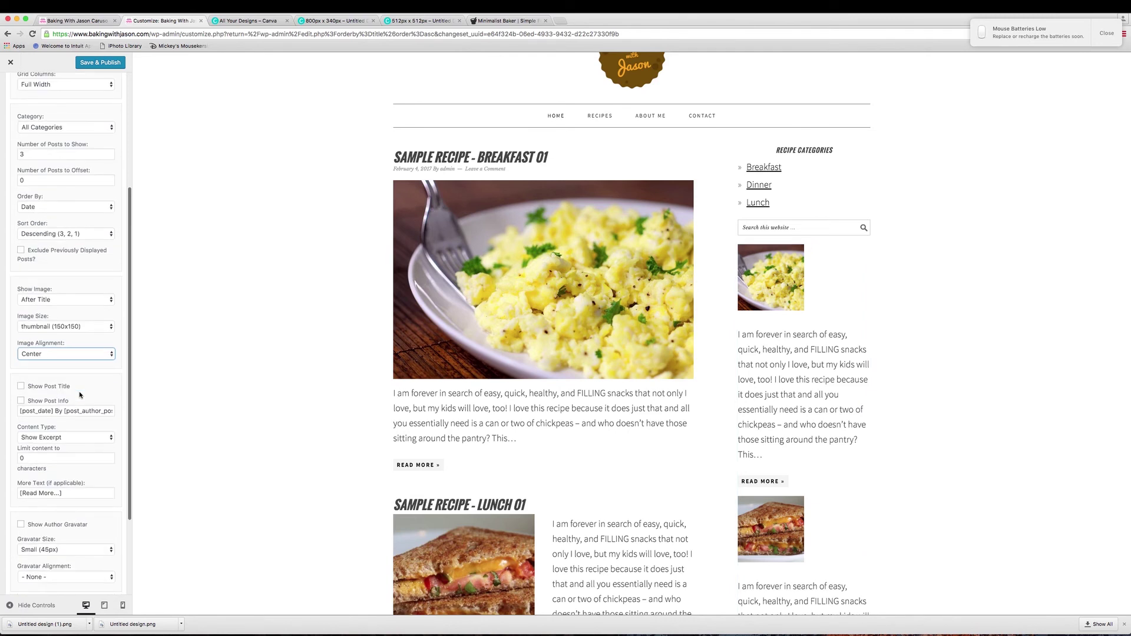
click(21, 386)
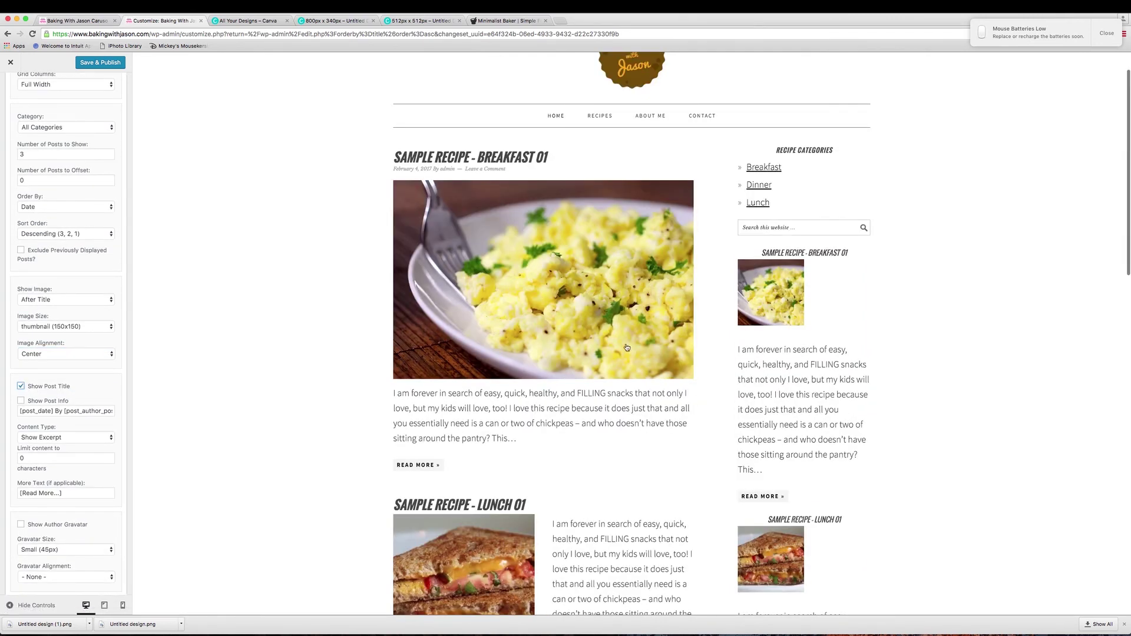
scroll(81, 441, down, 1)
click(76, 425)
click(68, 443)
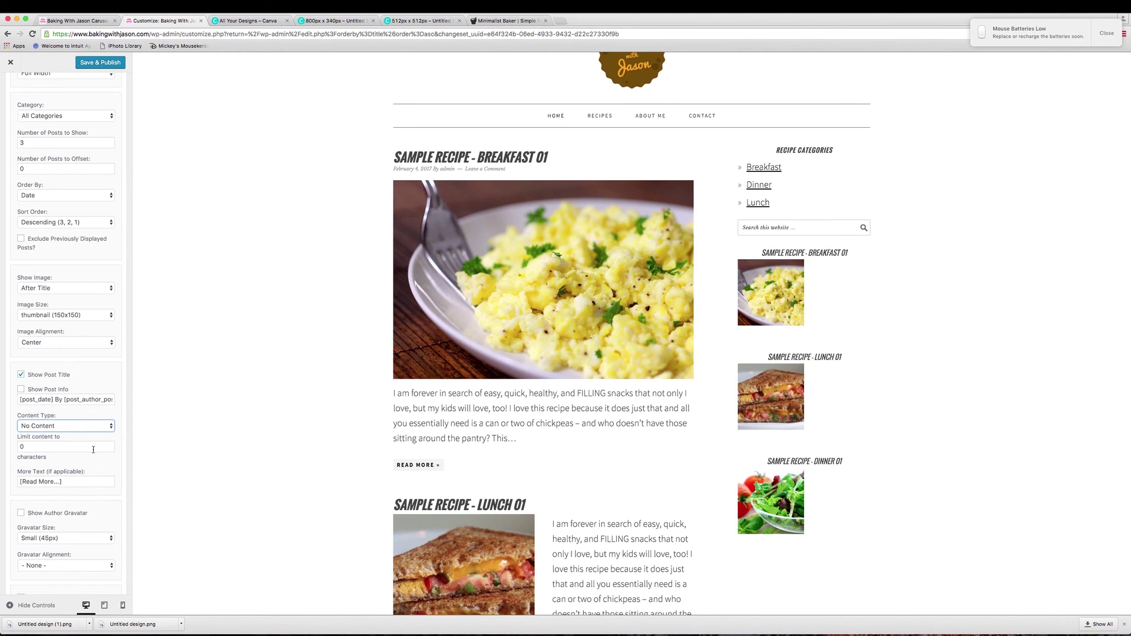
scroll(93, 449, up, 2)
scroll(90, 420, up, 5)
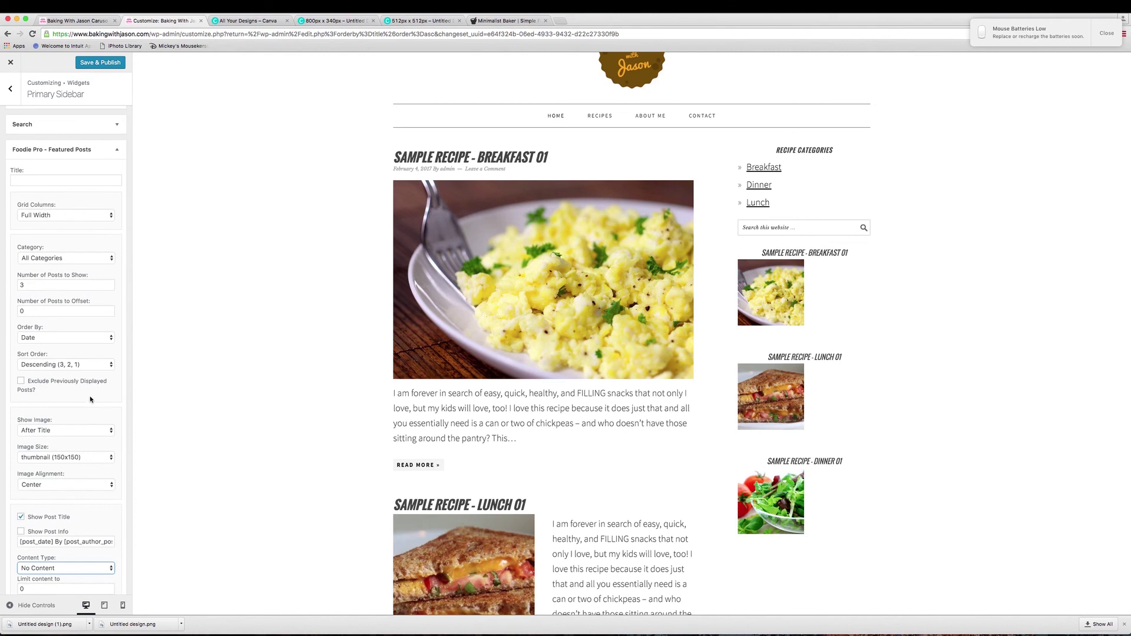
scroll(92, 429, up, 2)
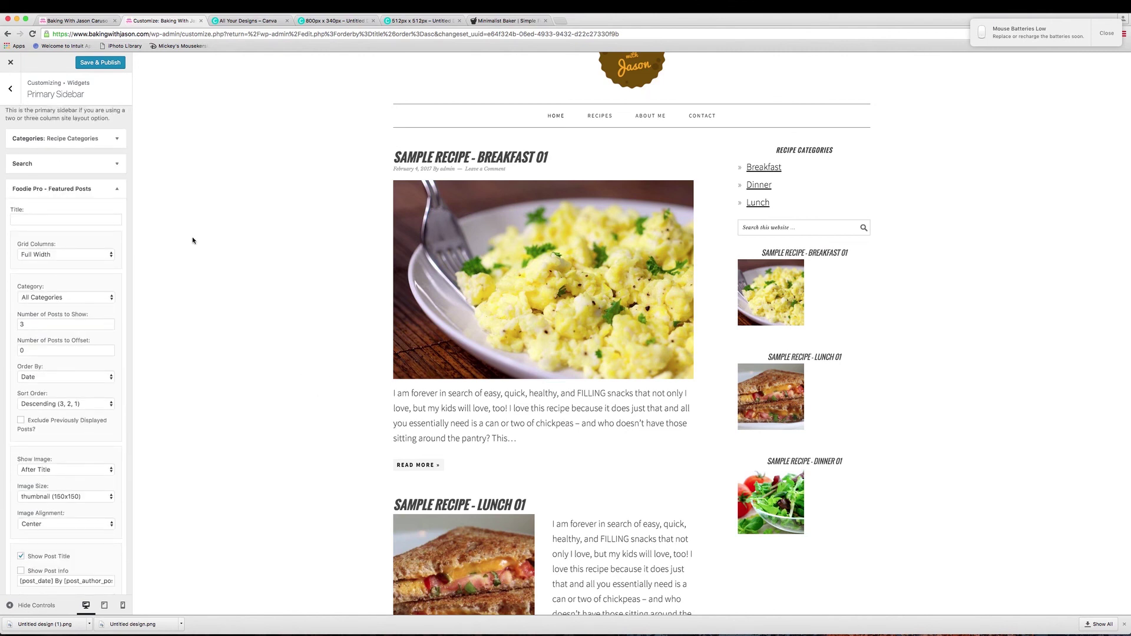
click(117, 189)
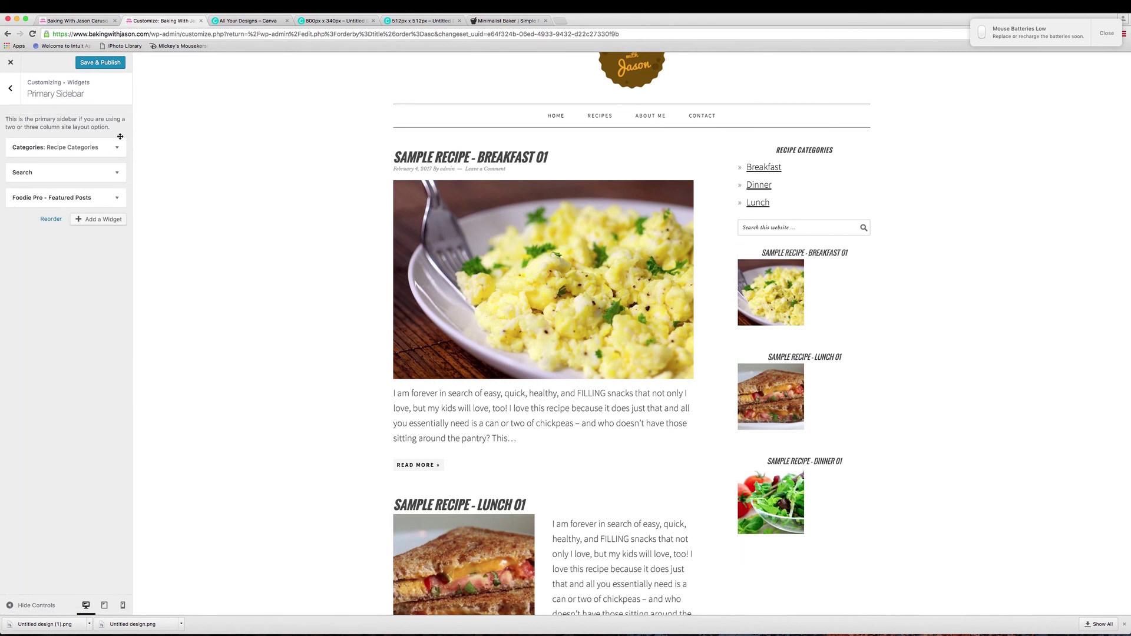